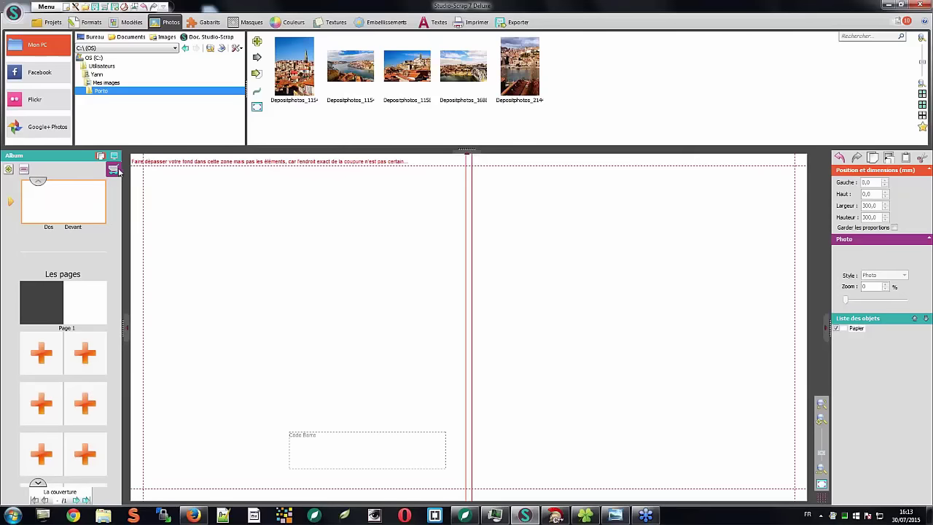
- Open page 1 of the album from the album's page list
left_click(912, 6)
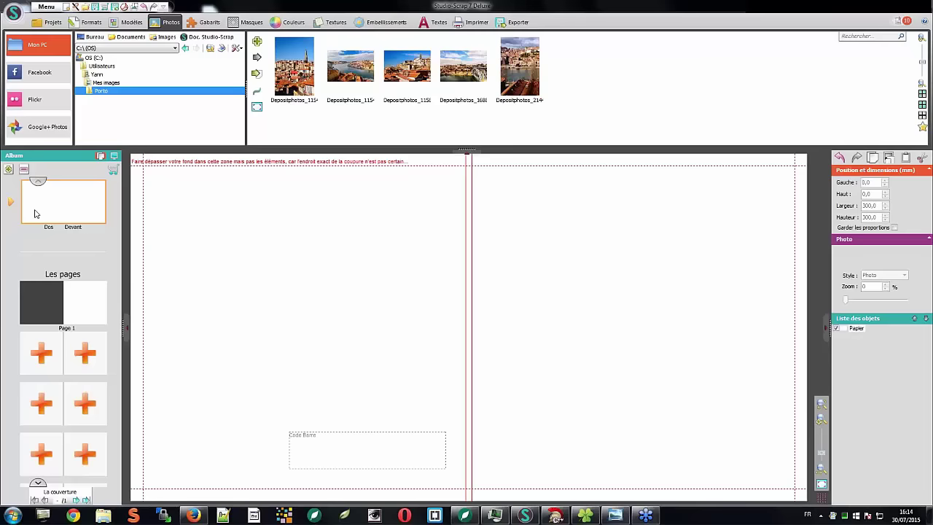
left_click(86, 288)
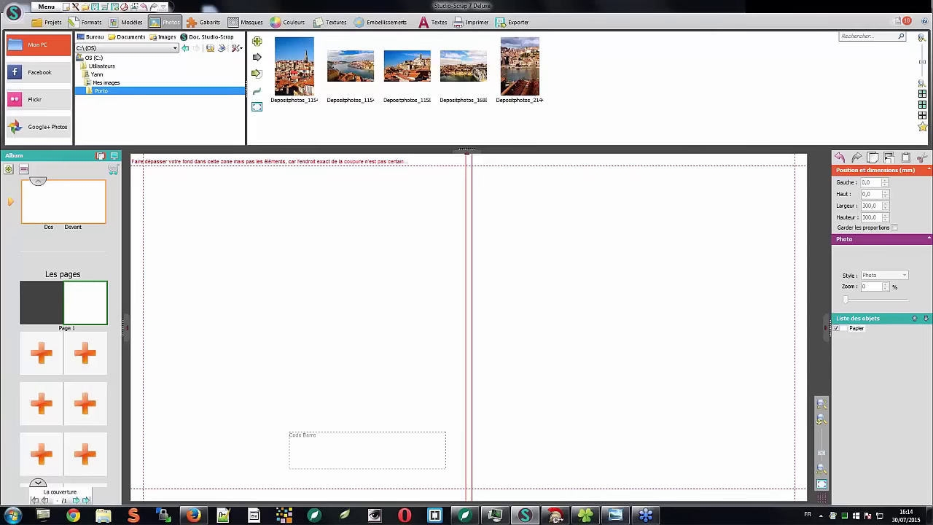
left_click(87, 294)
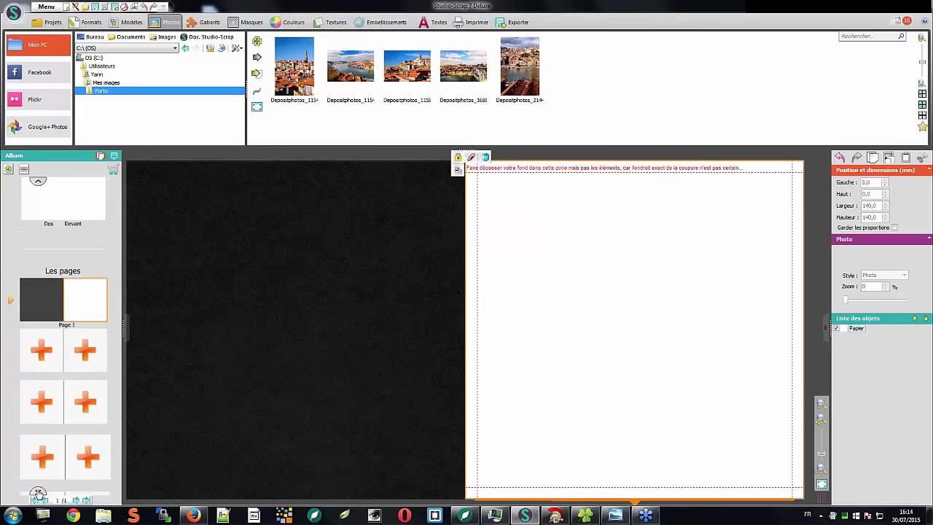
- Add pages 2 and 3 to the album after page 1
left_click(38, 493)
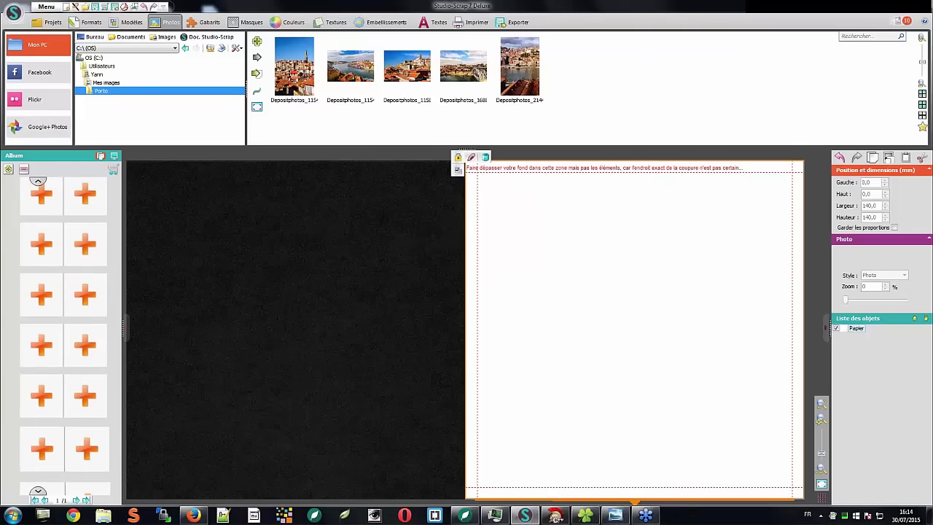
left_click(36, 183)
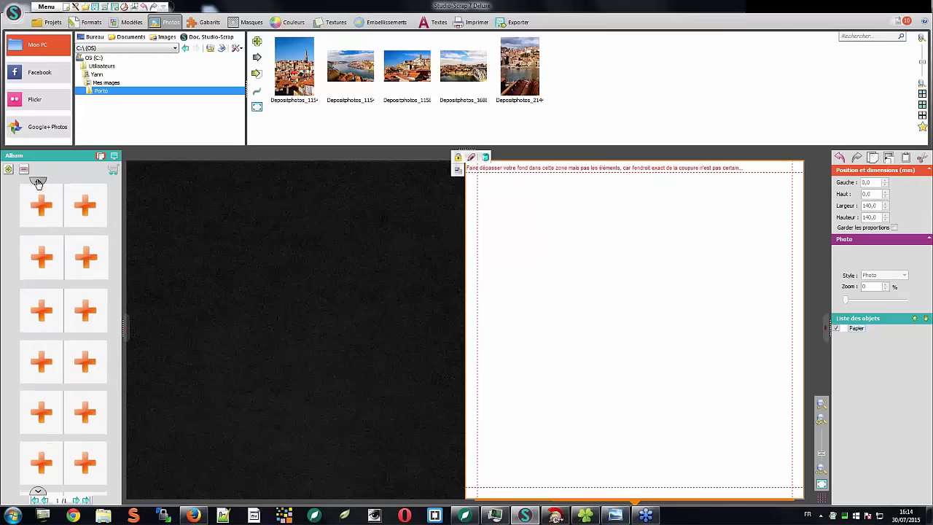
left_click(36, 183)
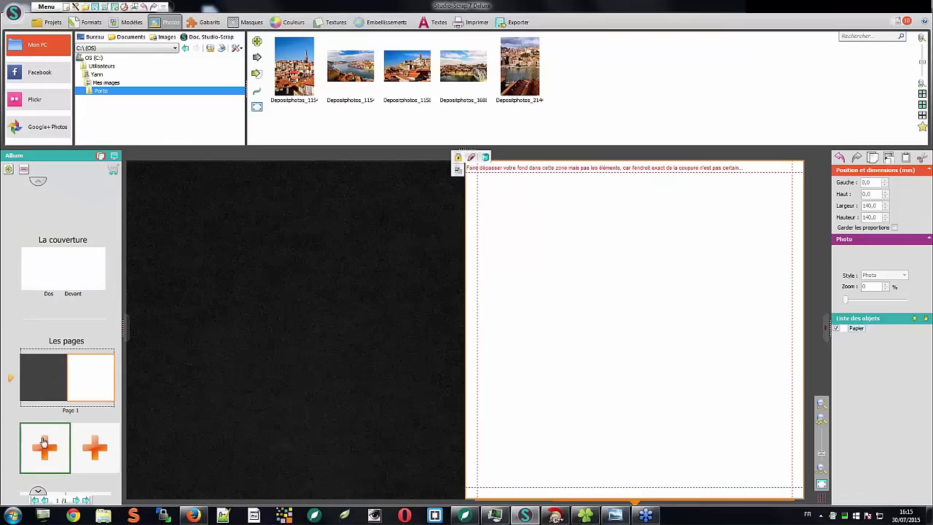
left_click(44, 443)
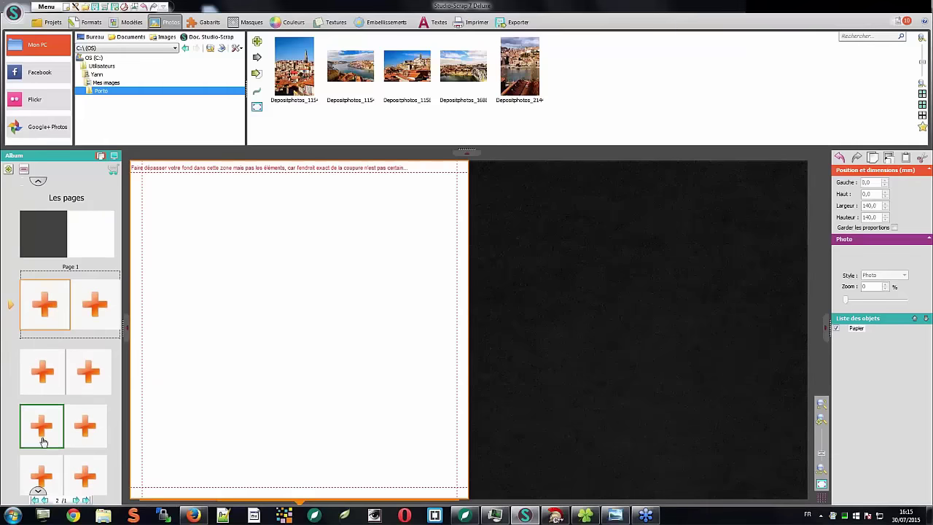
left_click(42, 305)
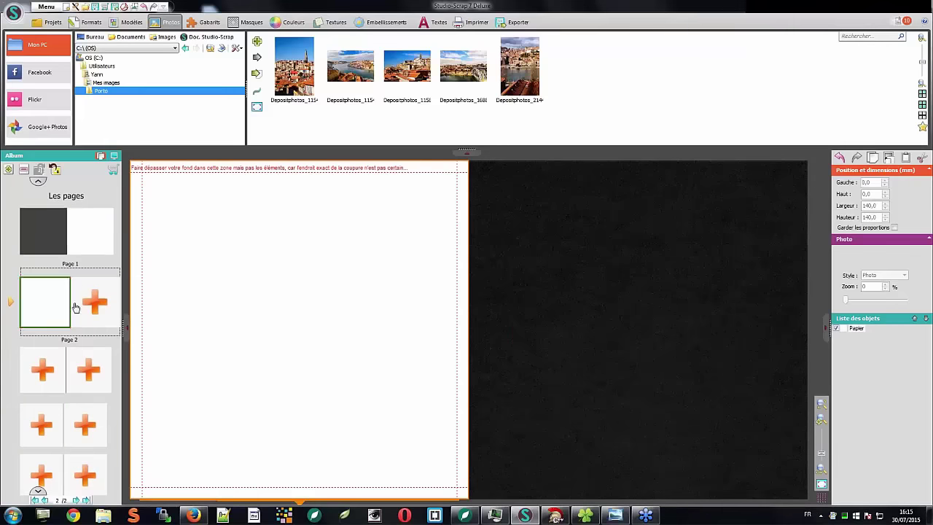
left_click(102, 306)
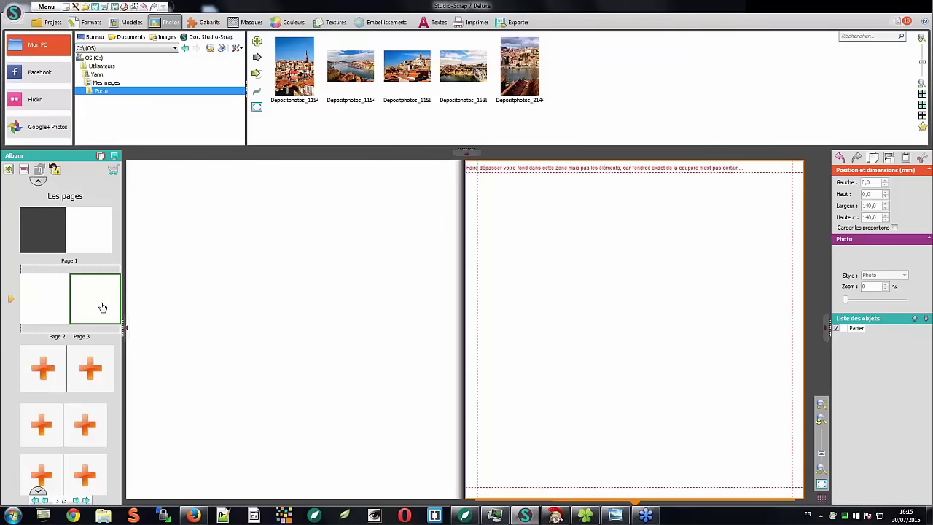
- Return to the album's cover for editing and hide the album page list to free up workspace
left_click(38, 491)
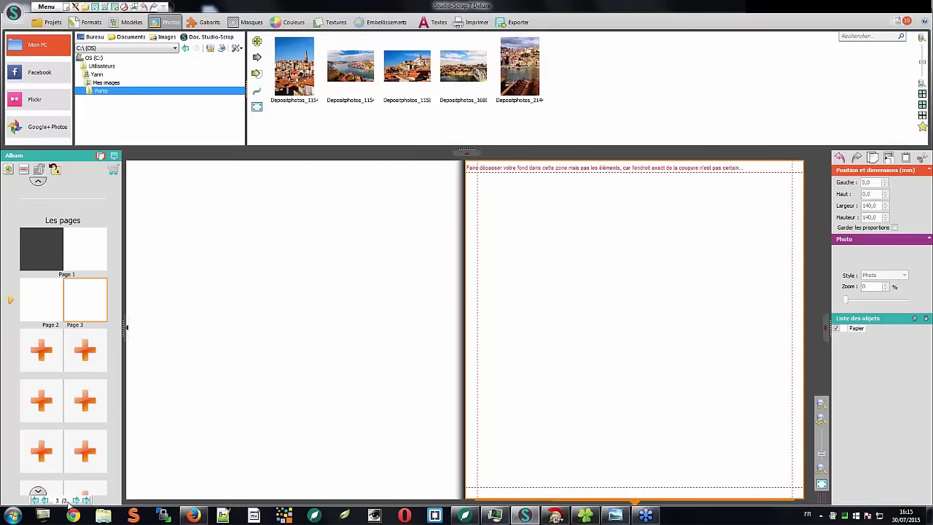
scroll(41, 350, "down", 1)
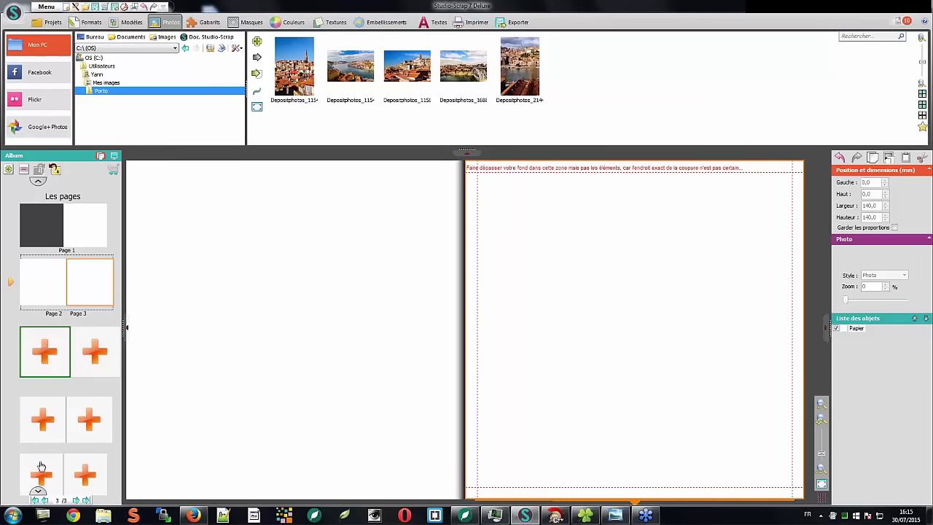
scroll(42, 466, "up", 1)
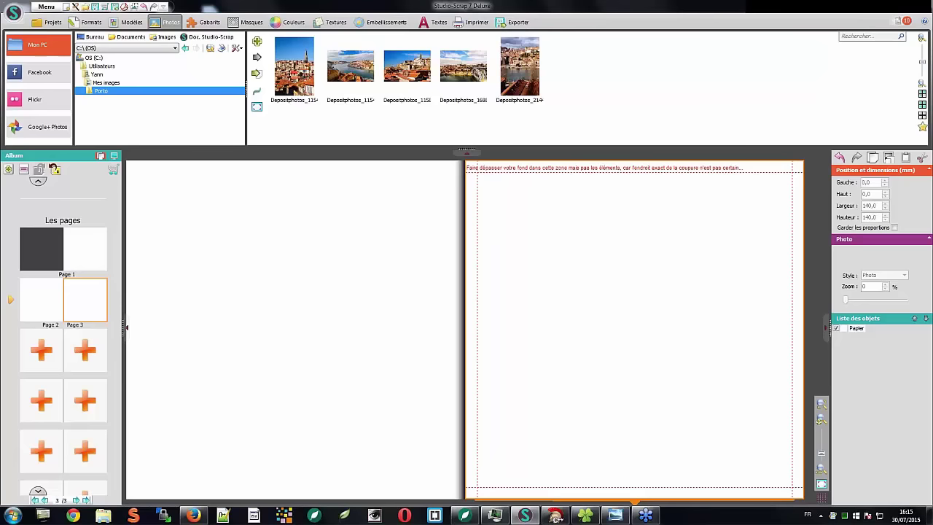
left_click(39, 181)
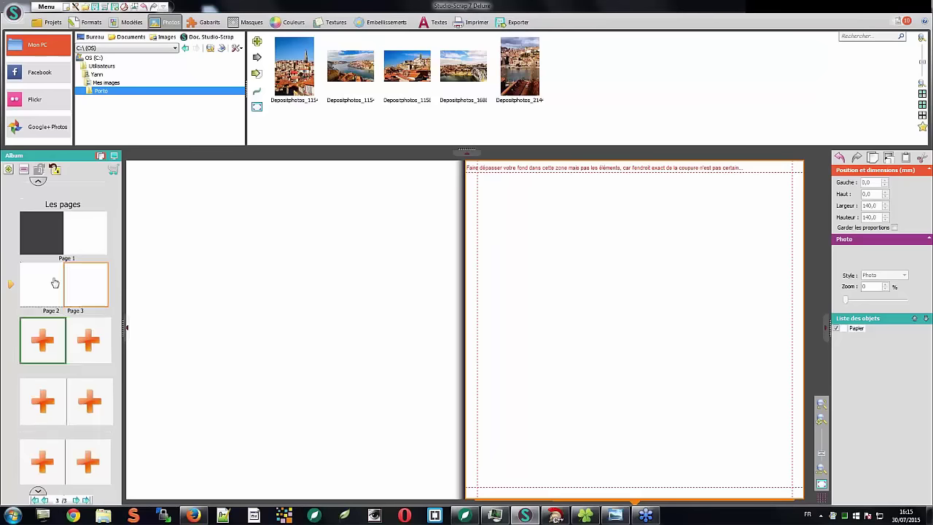
left_click(38, 181)
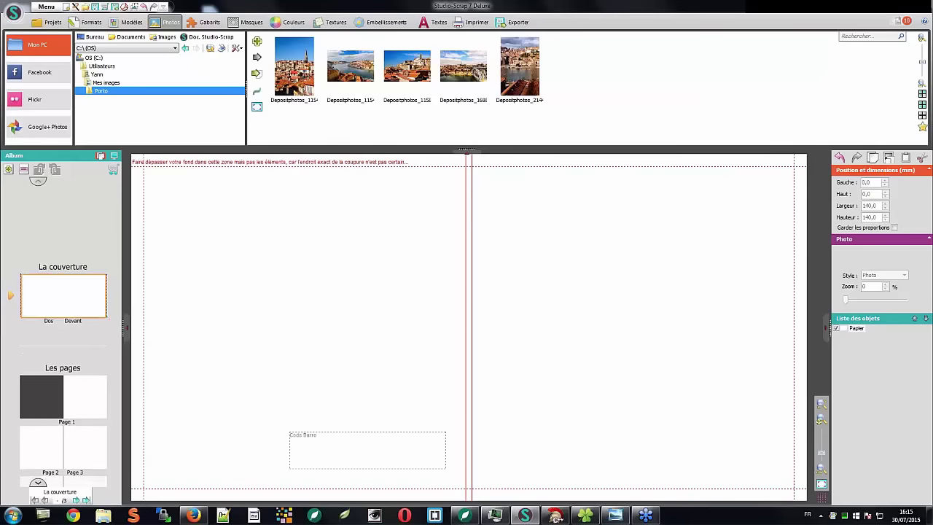
left_click(126, 329)
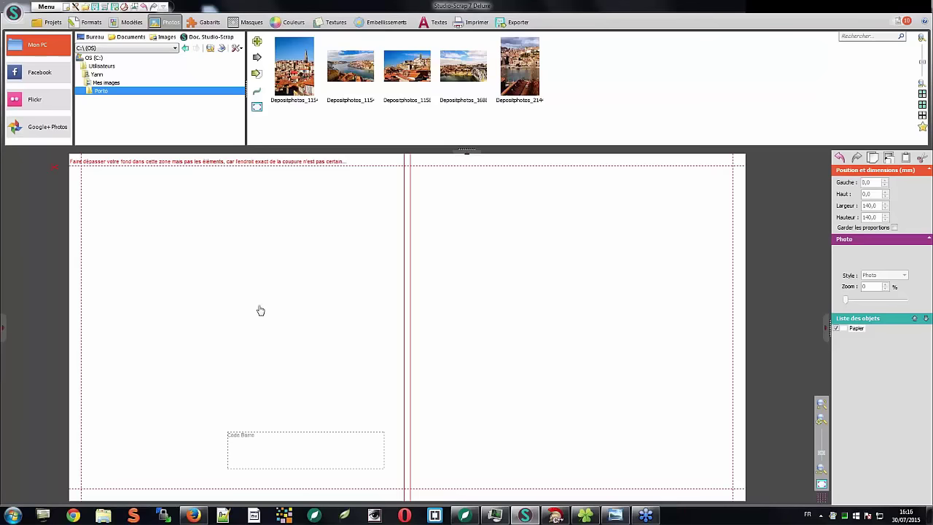
- Display the textures in the créatifs folder of the first 00 Studio-Scrap 5 collection
left_click(332, 20)
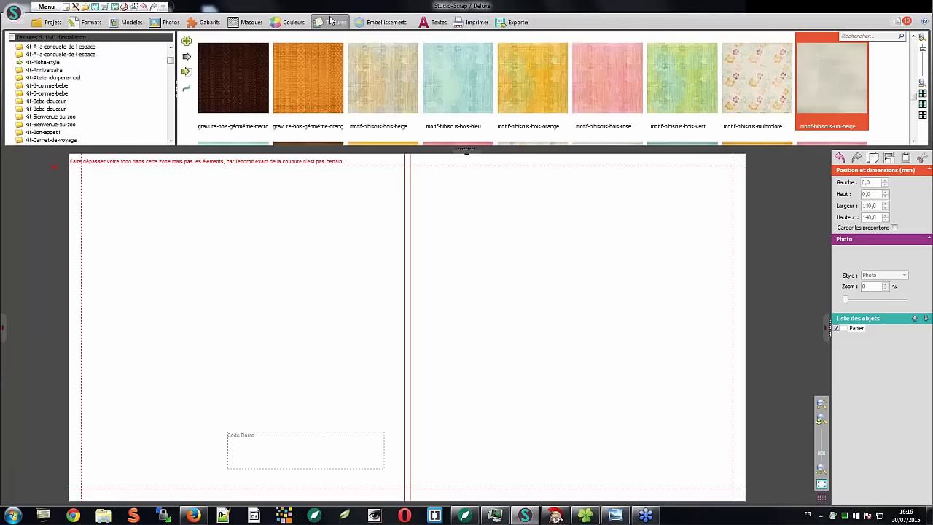
left_click(171, 52)
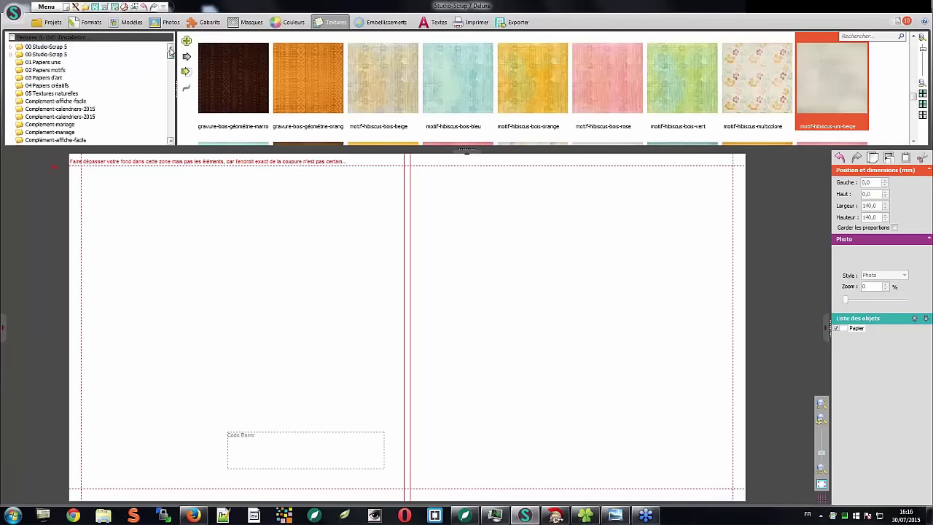
double_click(46, 48)
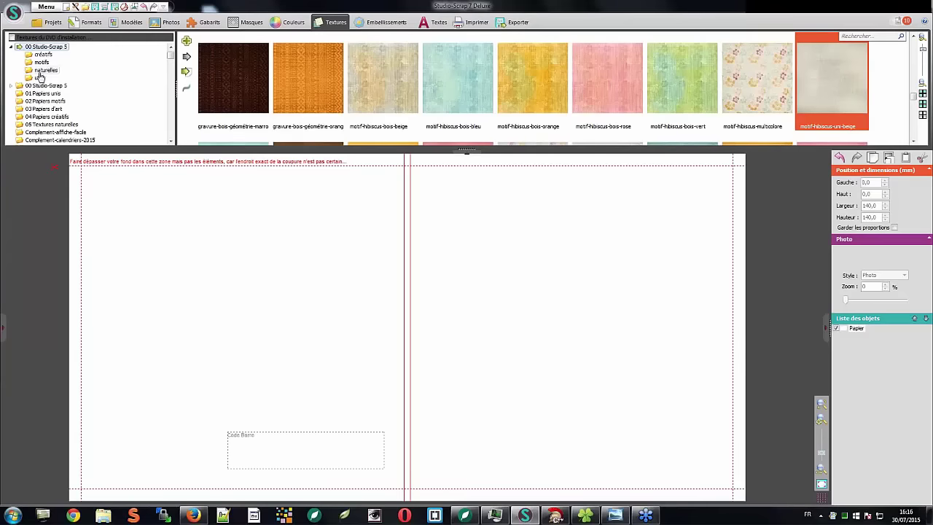
left_click(42, 55)
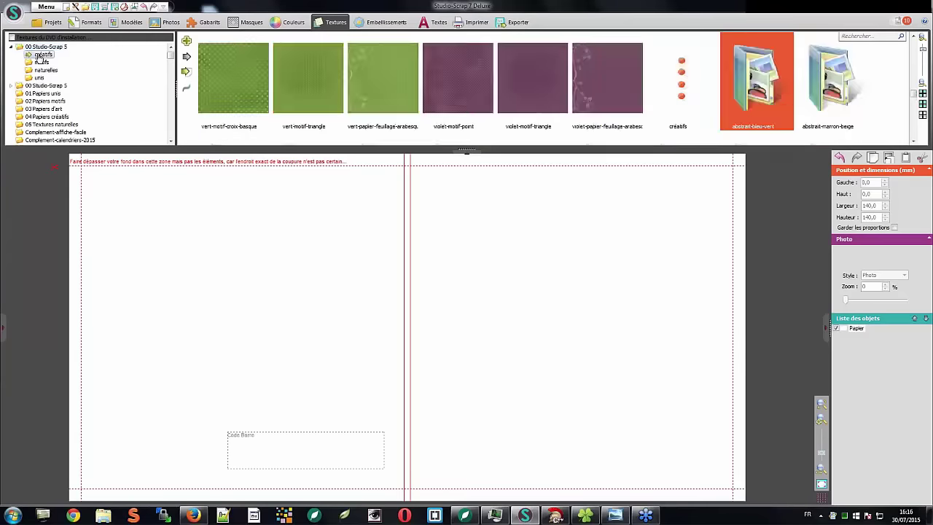
- Apply the violet-motif-point texture as the background of the current page, the cover
left_click(433, 78)
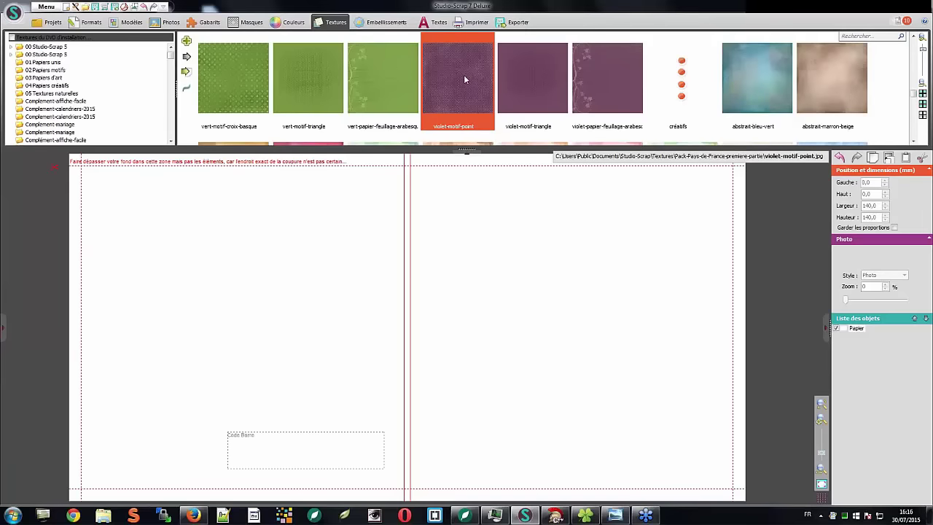
left_click(186, 74)
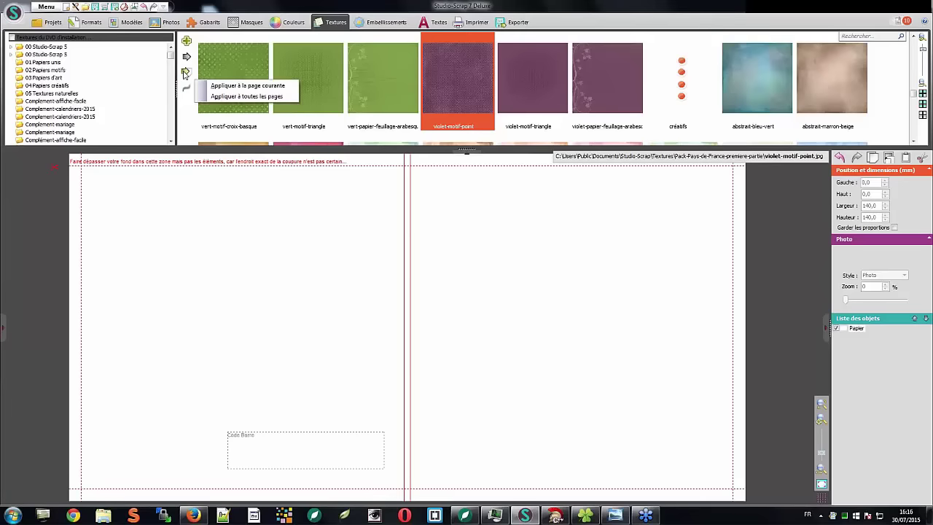
left_click(216, 85)
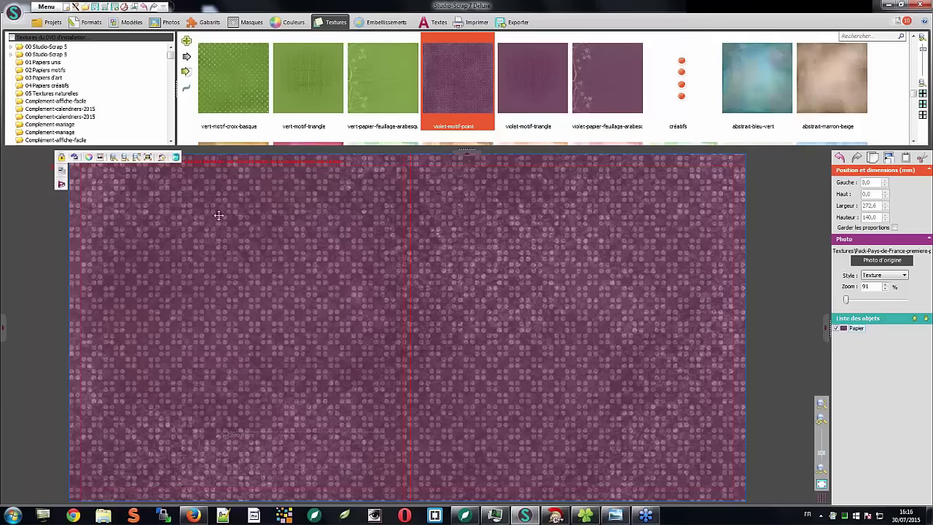
- Reduce the cover background texture's zoom to 74 % and remove the texture from the cover
left_click(125, 158)
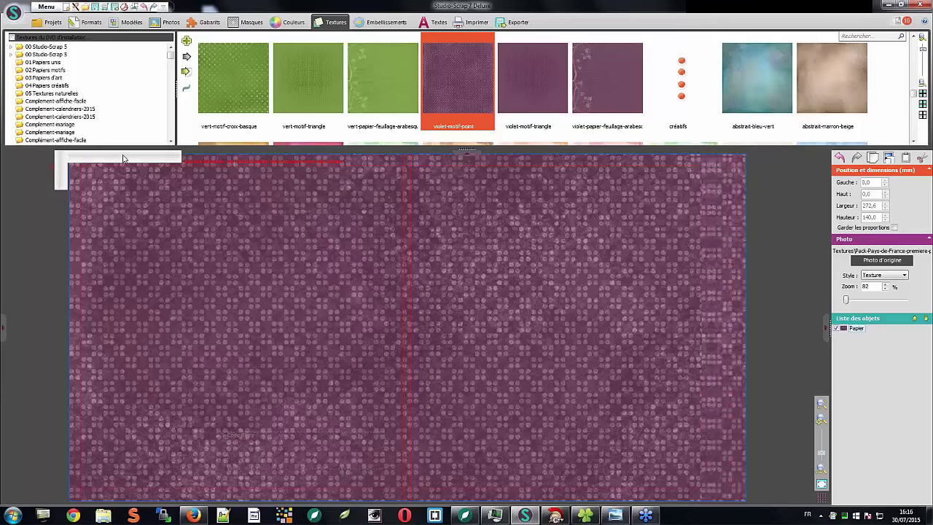
left_click(124, 158)
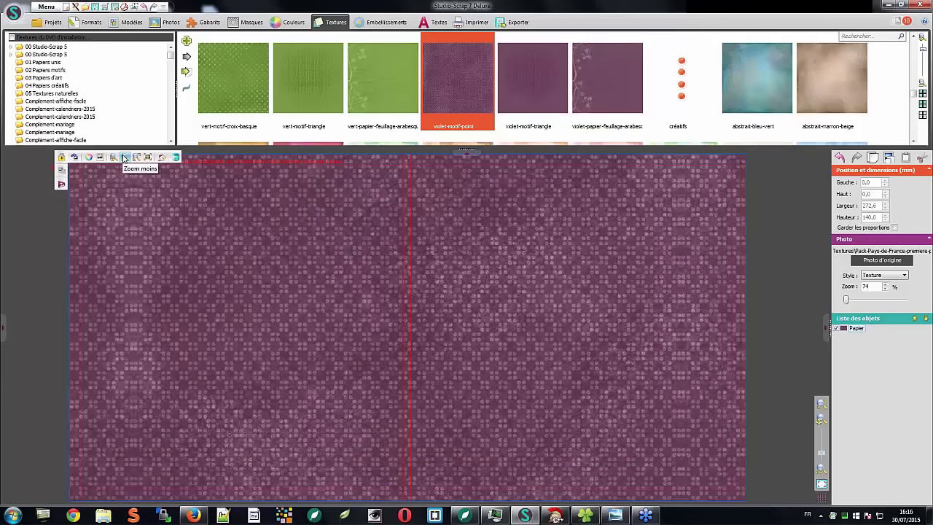
left_click(175, 157)
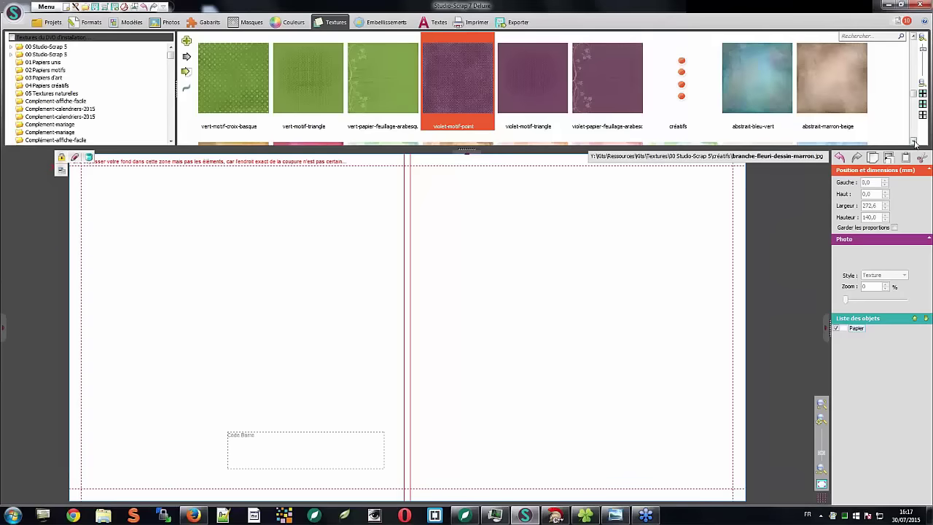
- Add the papier-journal-gris texture from the naturelles folder to the cover as a separate object
scroll(915, 99, "down", 2)
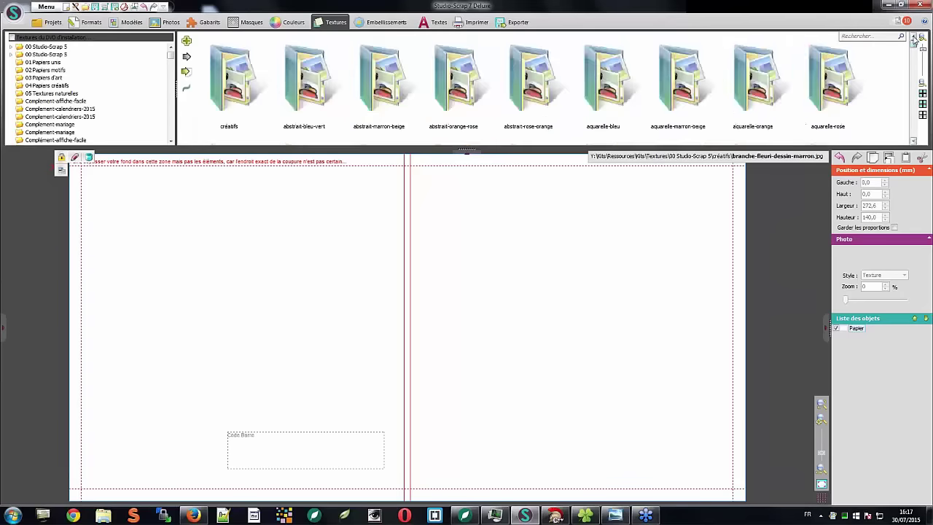
left_click(914, 141)
left_click(915, 142)
left_click(914, 141)
left_click(915, 141)
left_click(914, 141)
left_click(914, 141)
left_click(914, 142)
left_click(914, 141)
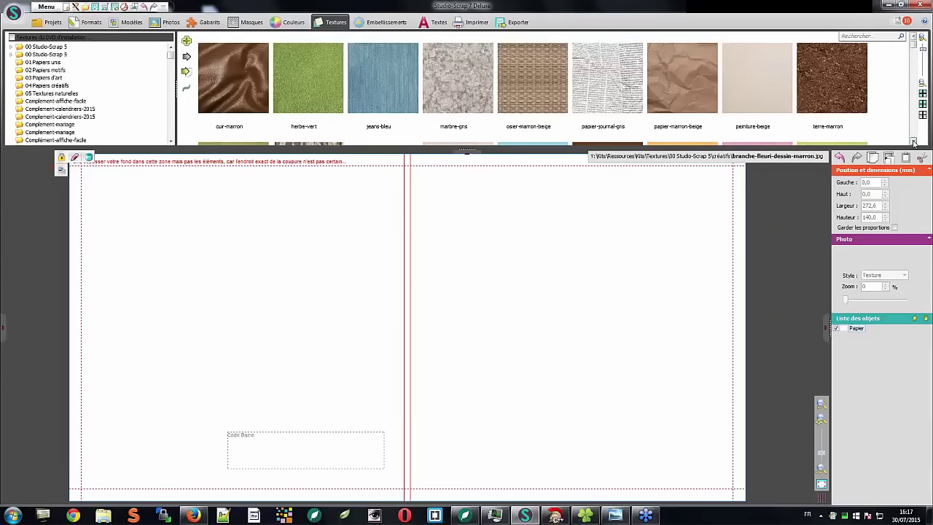
left_click(628, 86)
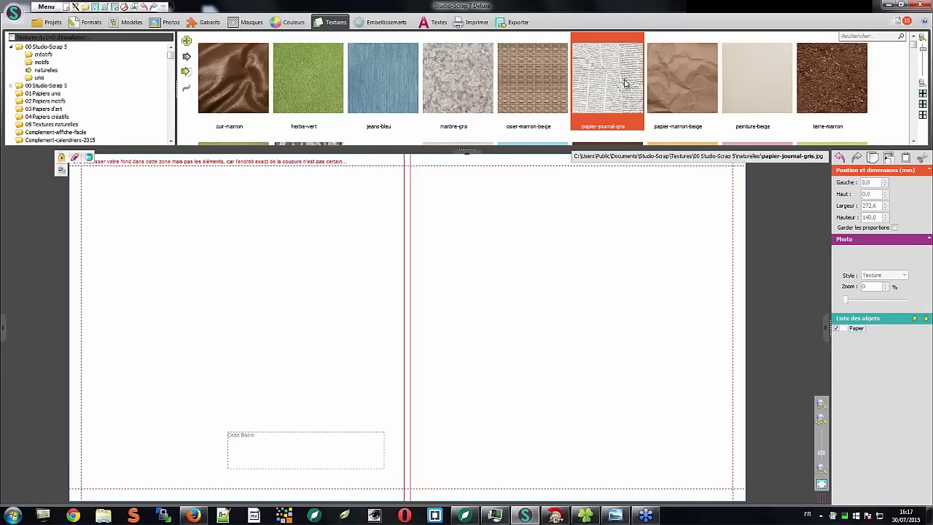
left_click(186, 42)
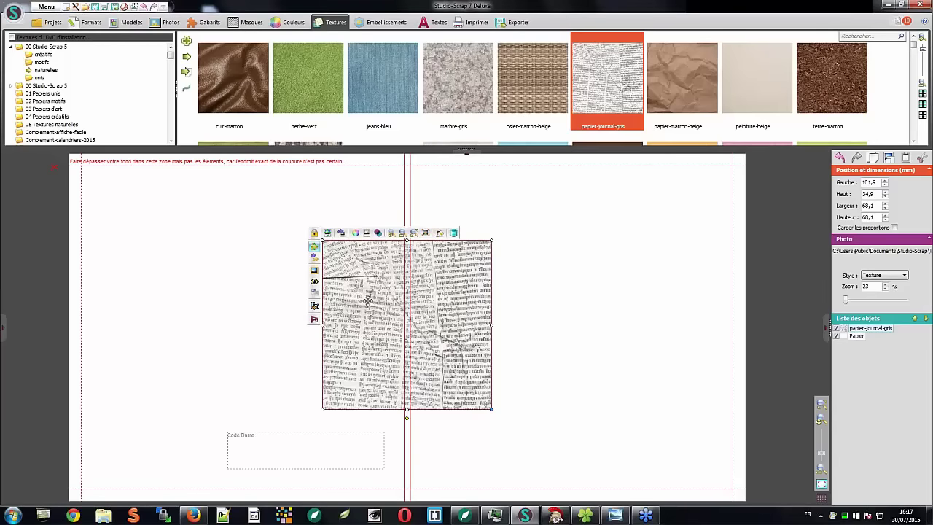
- Reshape the newspaper texture into a full-height vertical strip over the spine, about 30.5 mm wide and 142.7 mm high, starting at the cover's upper edge
left_click_drag(368, 300, 377, 216)
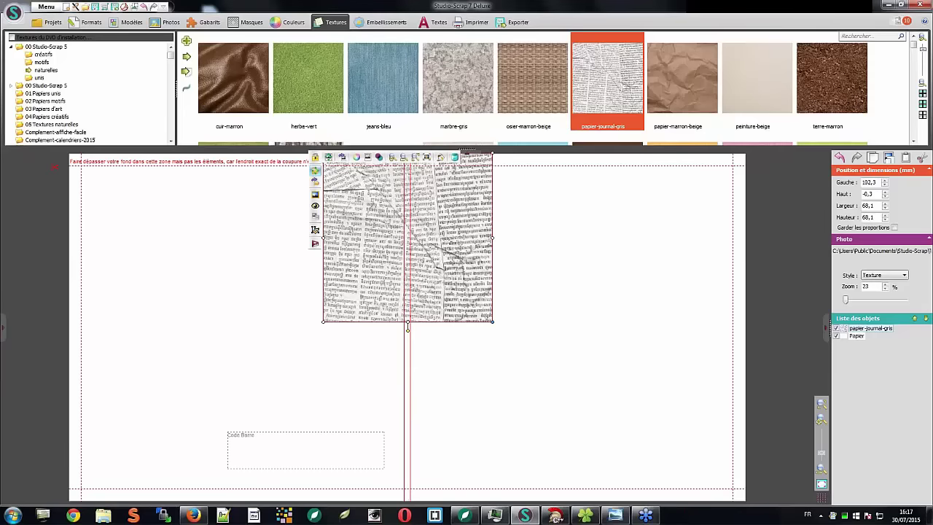
left_click_drag(324, 238, 369, 237)
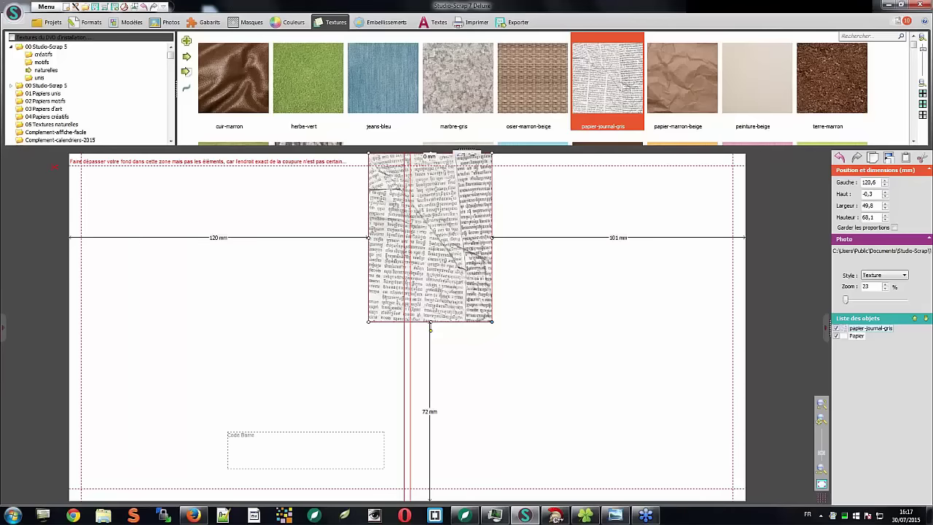
left_click_drag(493, 237, 443, 236)
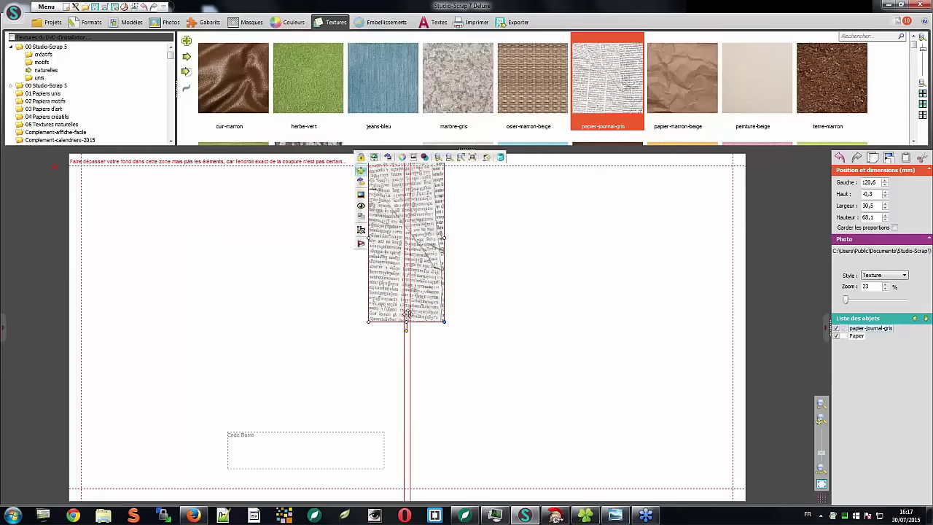
left_click_drag(407, 322, 408, 511)
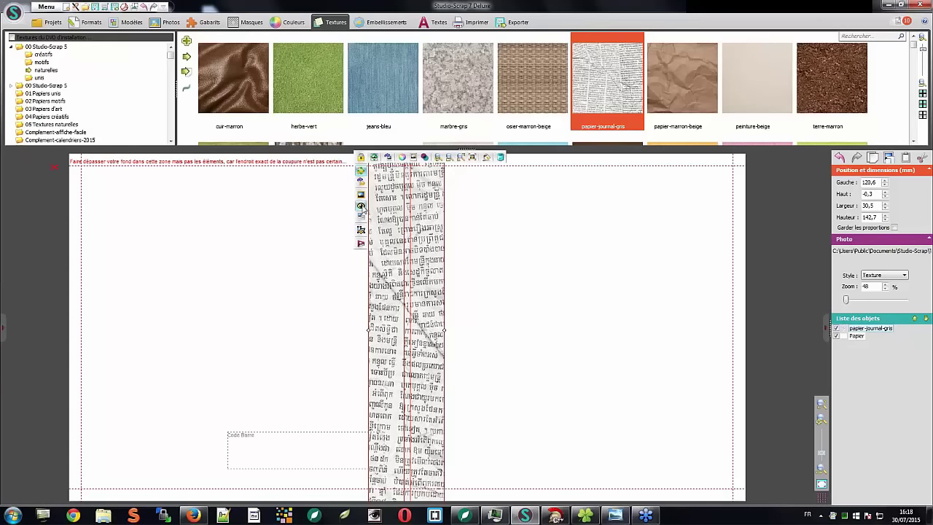
- Add a drop shadow (Ombre portée) to the newspaper strip with an offset of 1 and an attenuation of 2
left_click(360, 207)
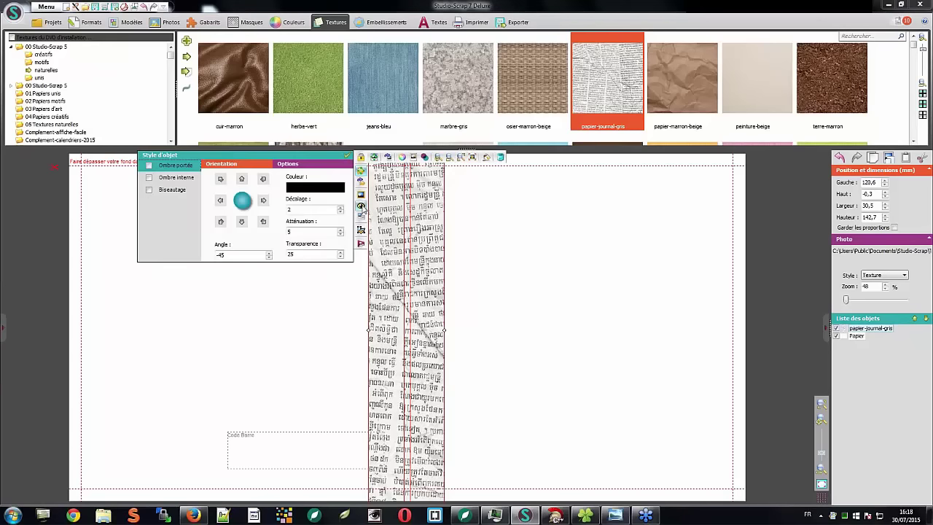
left_click(150, 167)
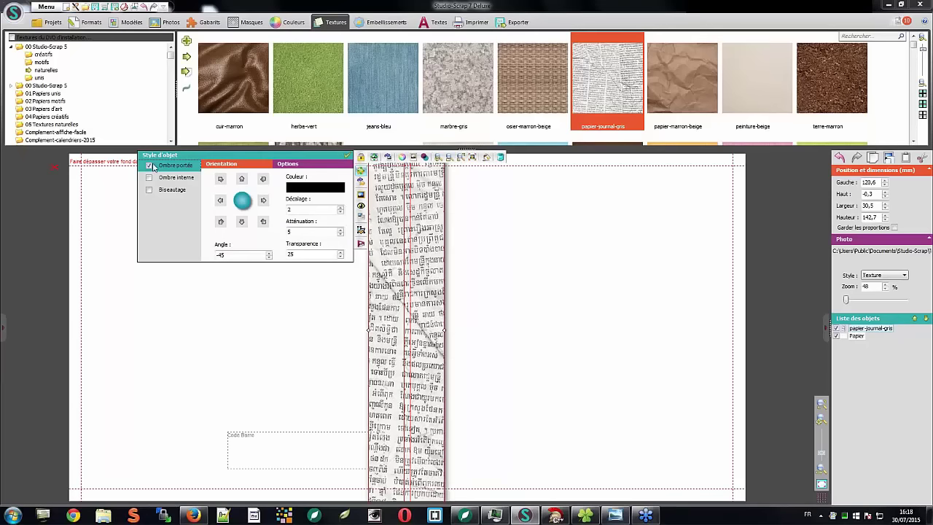
left_click(340, 212)
double_click(340, 235)
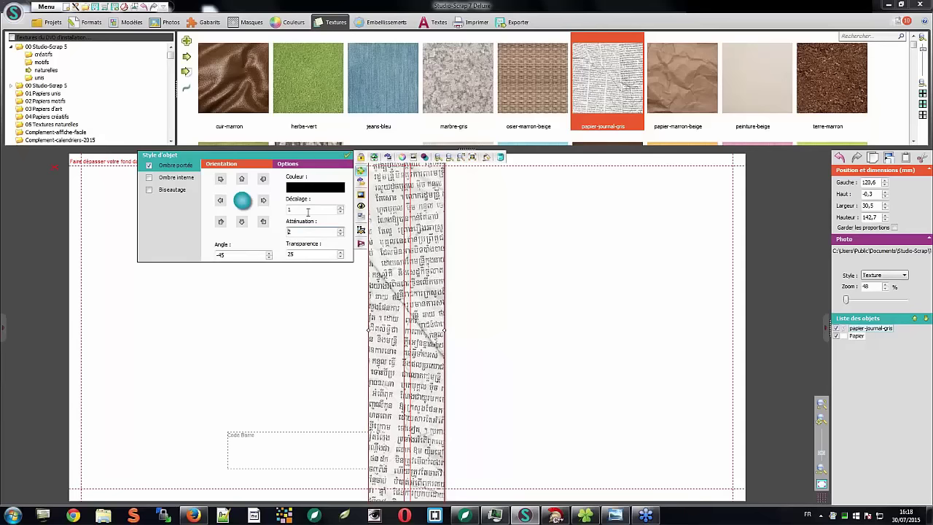
left_click(477, 236)
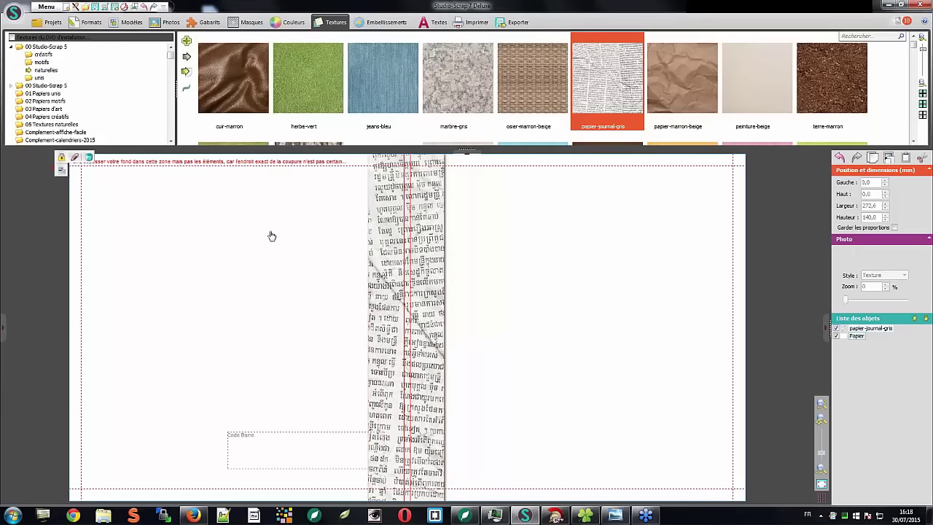
- Add the tissu-arabesque-orange texture from the motifs folder as a separate object and place it at the front cover's upper edge
left_click(913, 40)
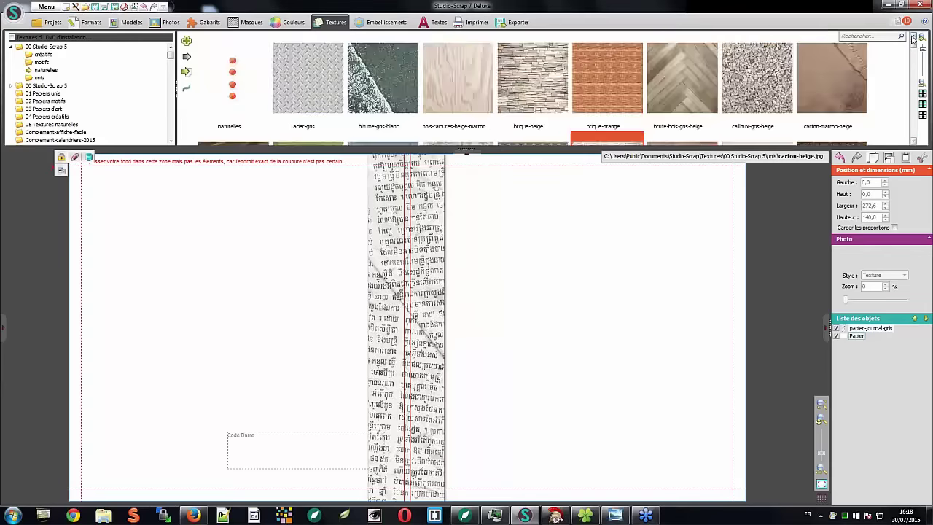
left_click(913, 40)
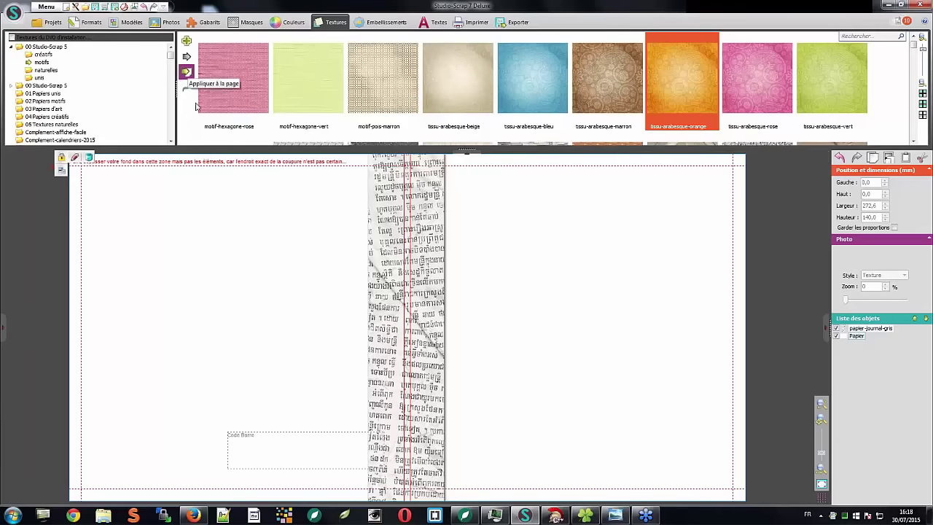
left_click(186, 42)
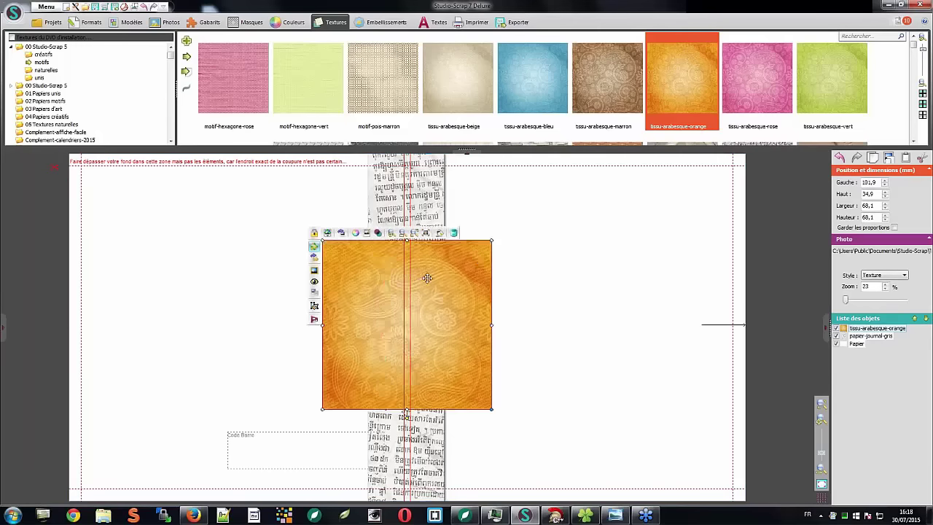
left_click_drag(423, 278, 519, 187)
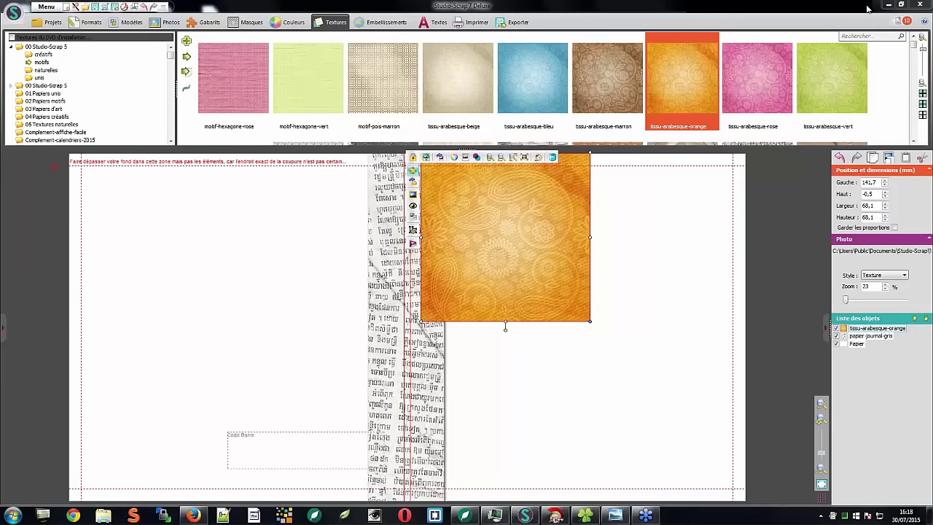
- Enlarge the orange texture to about 138 × 140.3 mm to cover the front cover and send it behind the newspaper strip
left_click(511, 240)
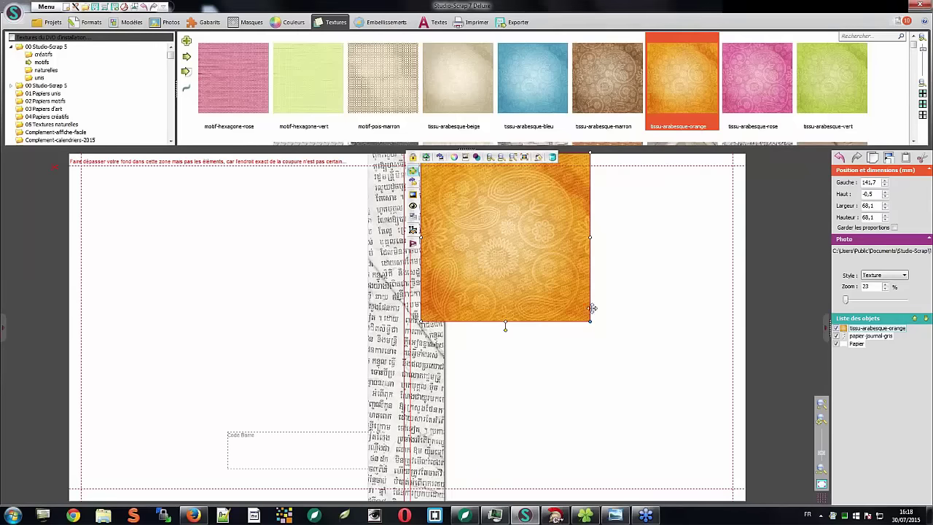
left_click_drag(592, 324, 745, 502)
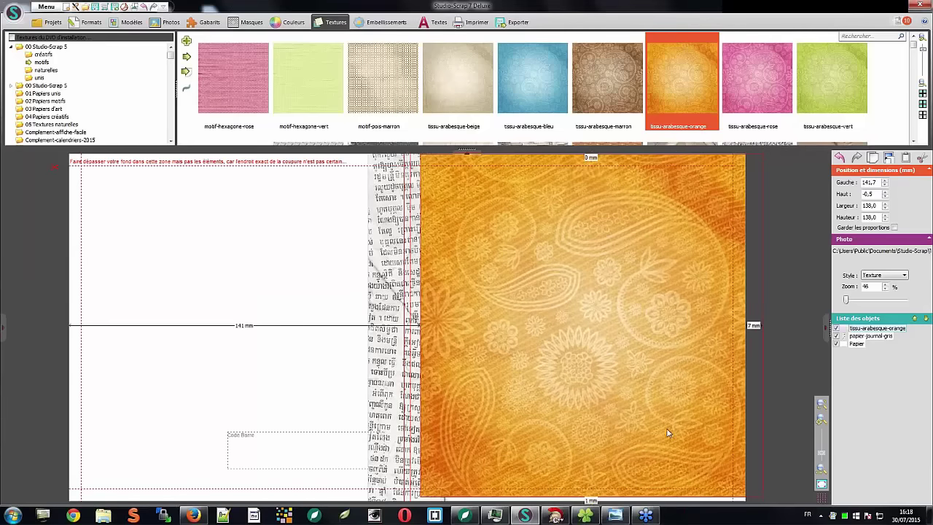
left_click_drag(666, 429, 664, 429)
left_click_drag(589, 498, 589, 501)
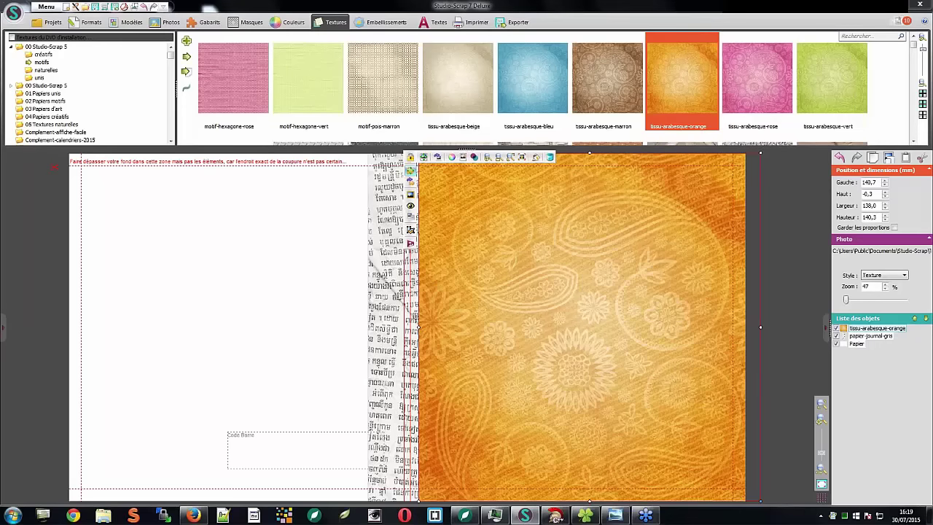
left_click(926, 319)
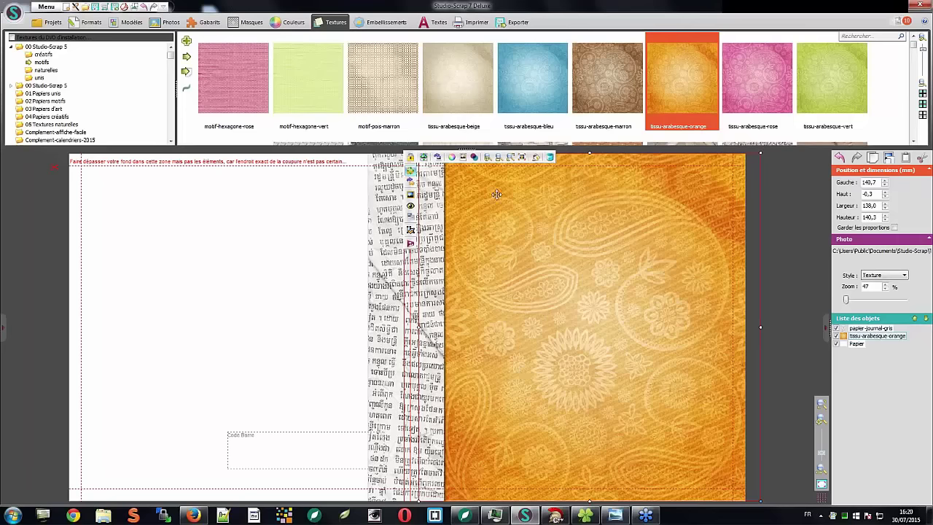
- Add the tissu-arabesque-beige texture as a separate object and place it at the back cover's upper outer corner
left_click(206, 200)
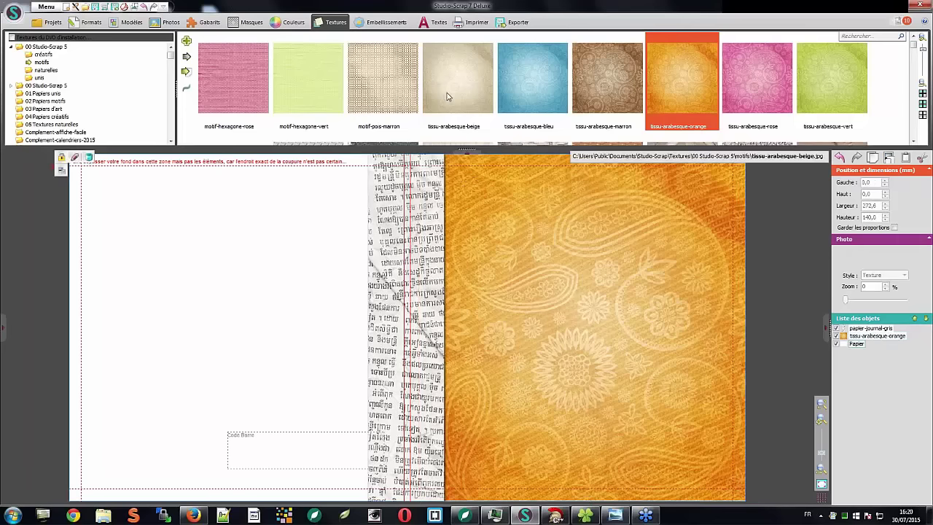
left_click(447, 97)
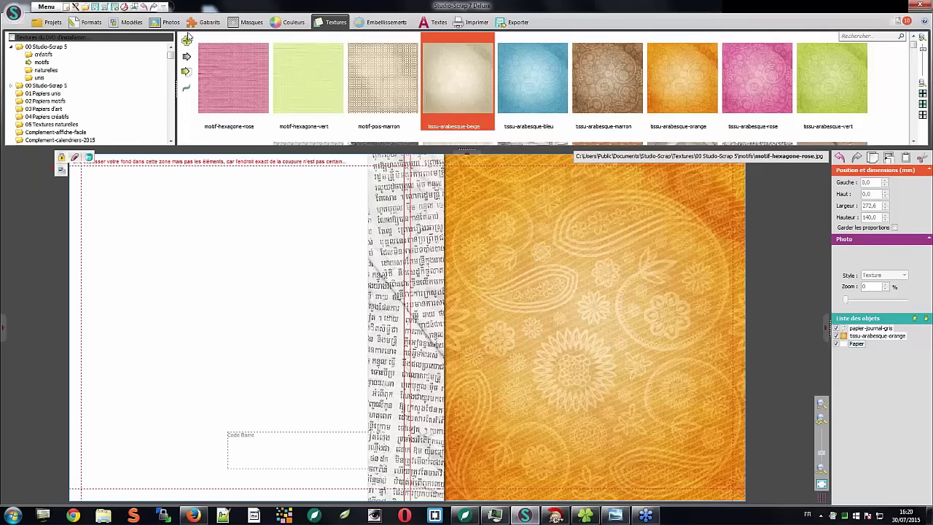
left_click(186, 40)
left_click_drag(387, 283, 129, 192)
- Enlarge the beige texture to about 142.3 mm square over the back cover and send it behind the newspaper strip
left_click_drag(236, 320, 403, 487)
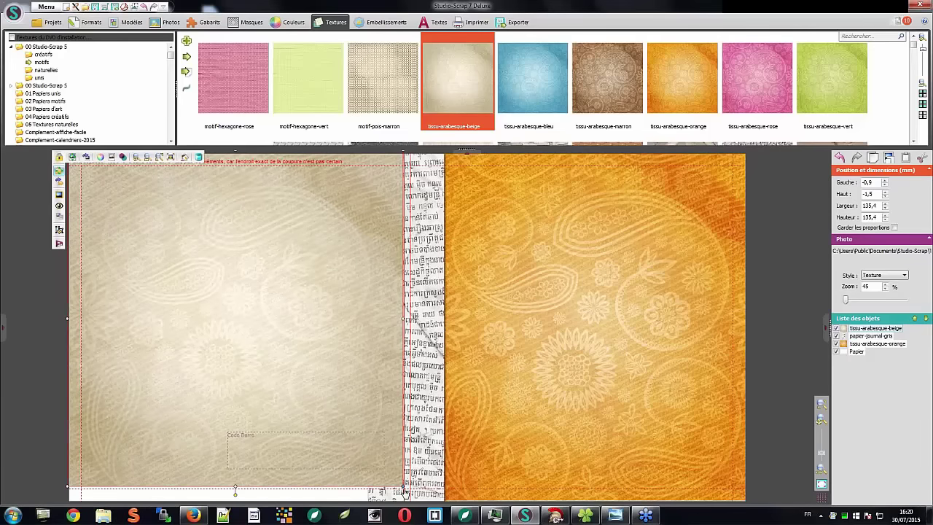
left_click_drag(404, 487, 421, 504)
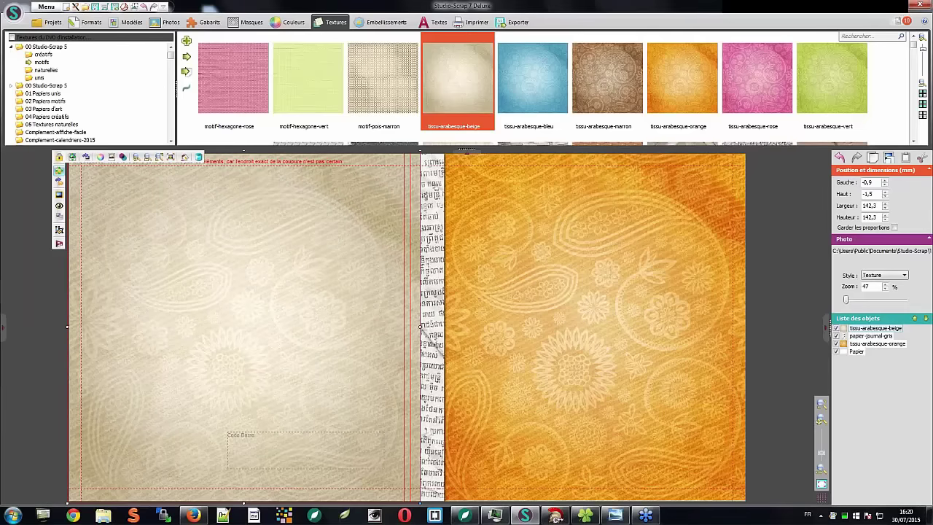
left_click(926, 322)
left_click(926, 321)
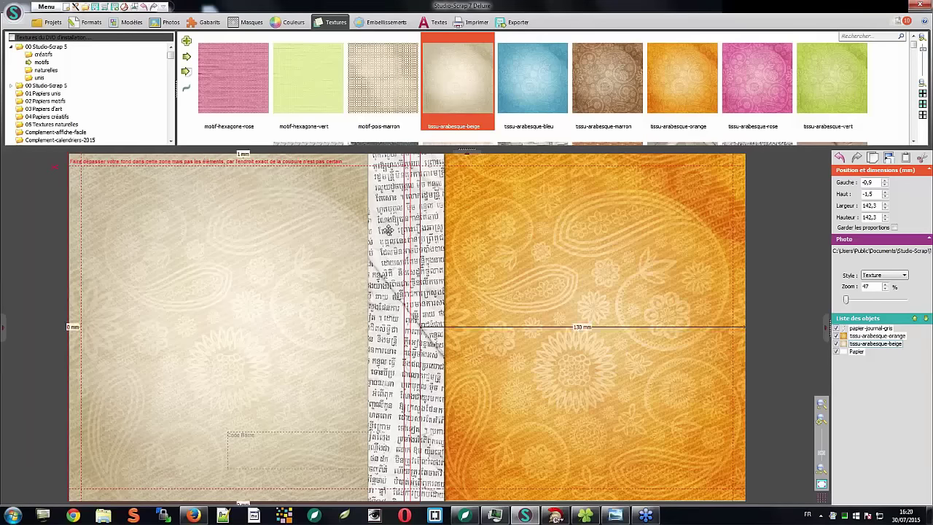
- Set the newspaper strip's drop shadow to an offset of 0 and an attenuation of 3
left_click(386, 196)
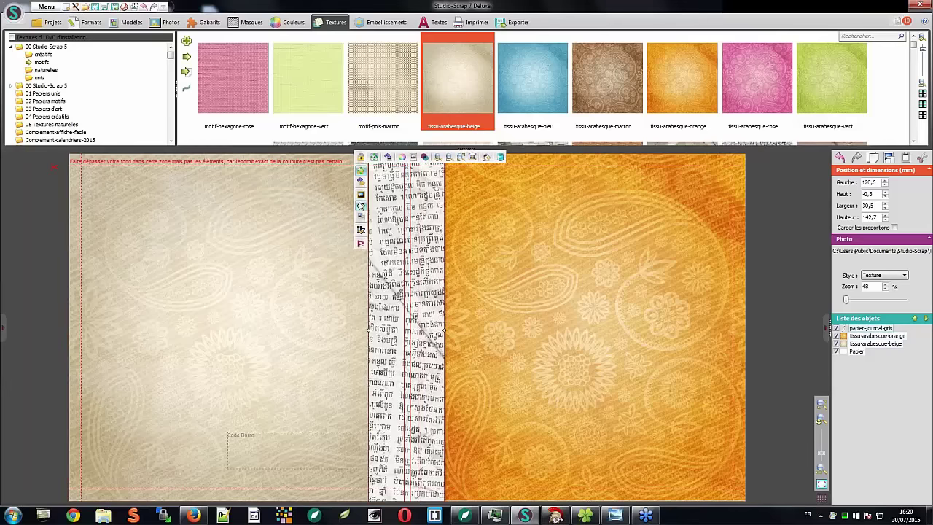
left_click(360, 207)
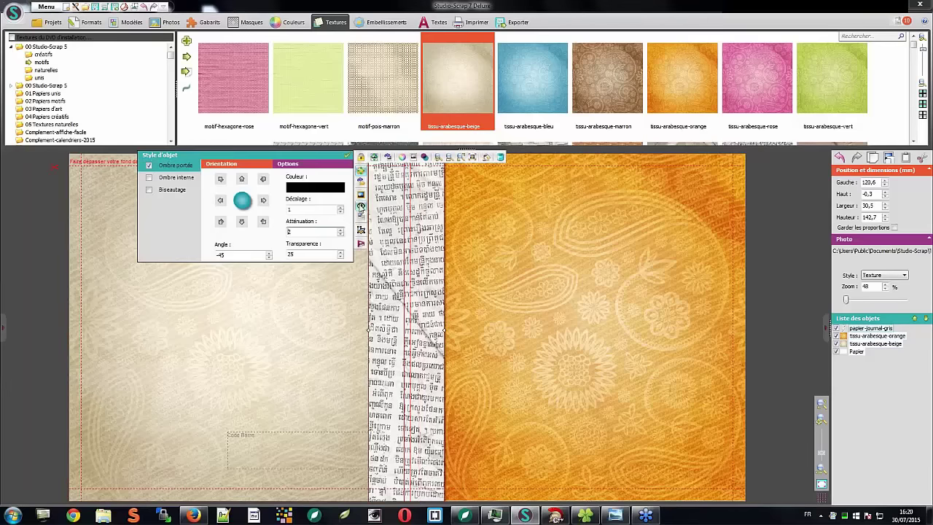
left_click(340, 212)
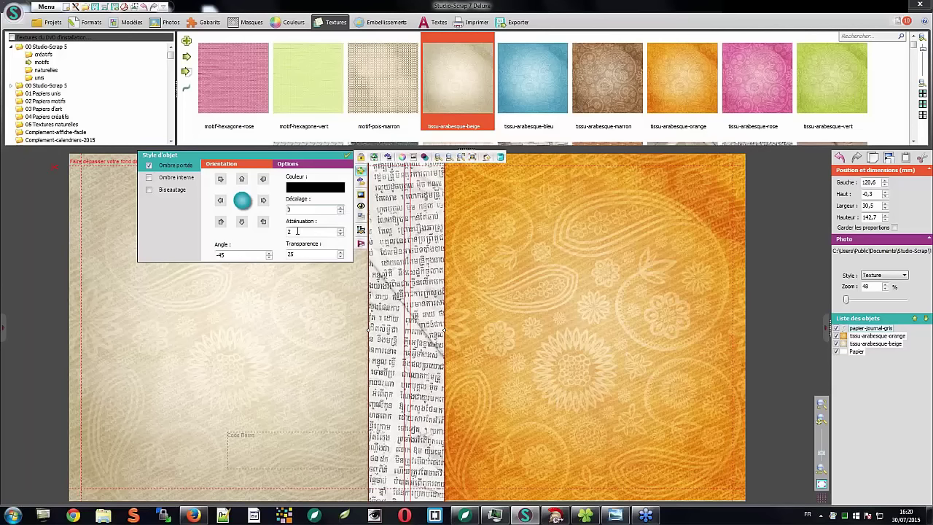
left_click(340, 230)
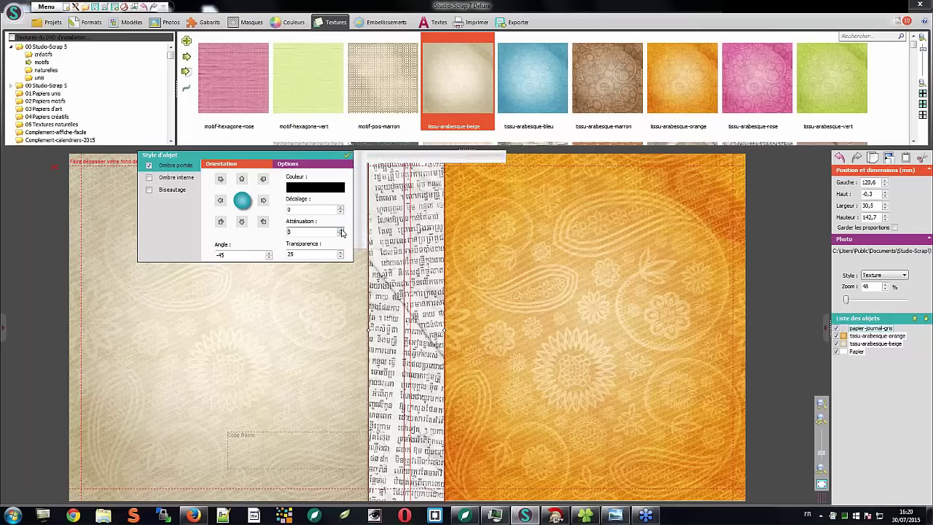
left_click(38, 233)
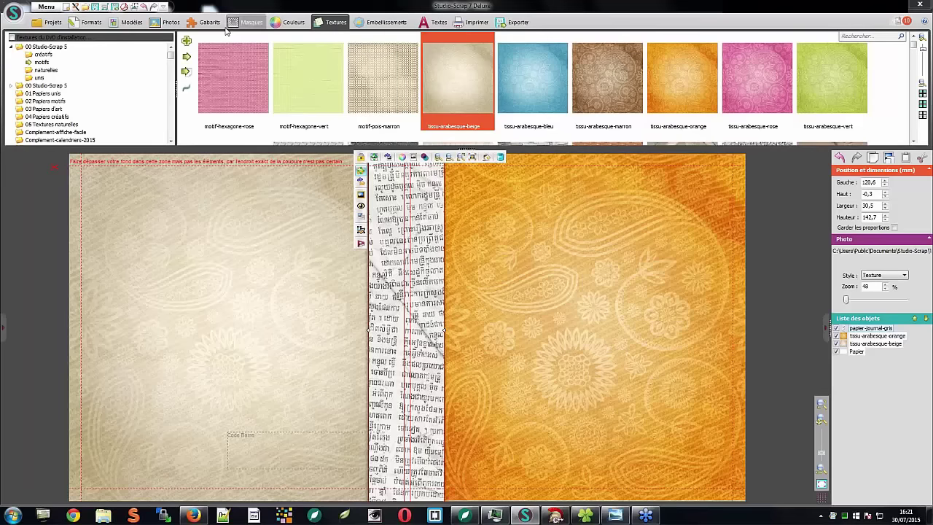
- Add the first photo from the Porto folder to the cover and move it onto the orange front cover
left_click(167, 22)
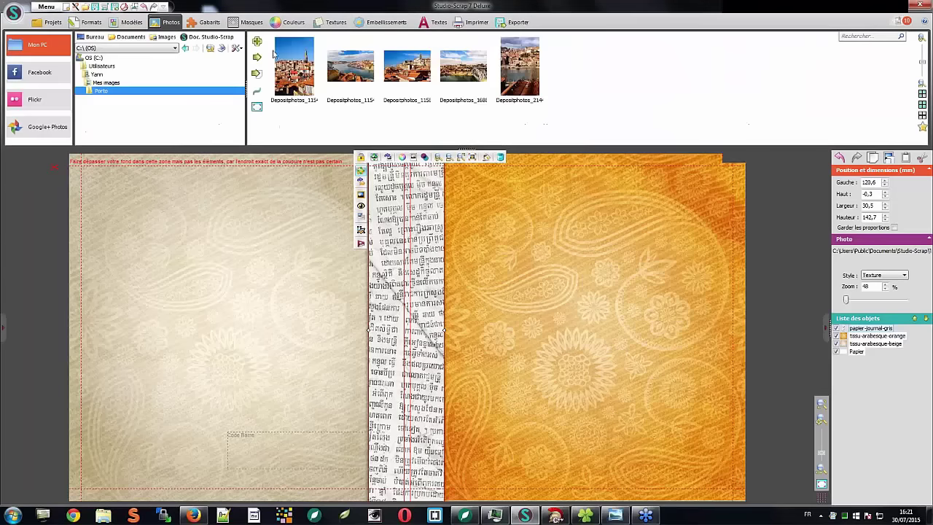
left_click(303, 54)
left_click(256, 42)
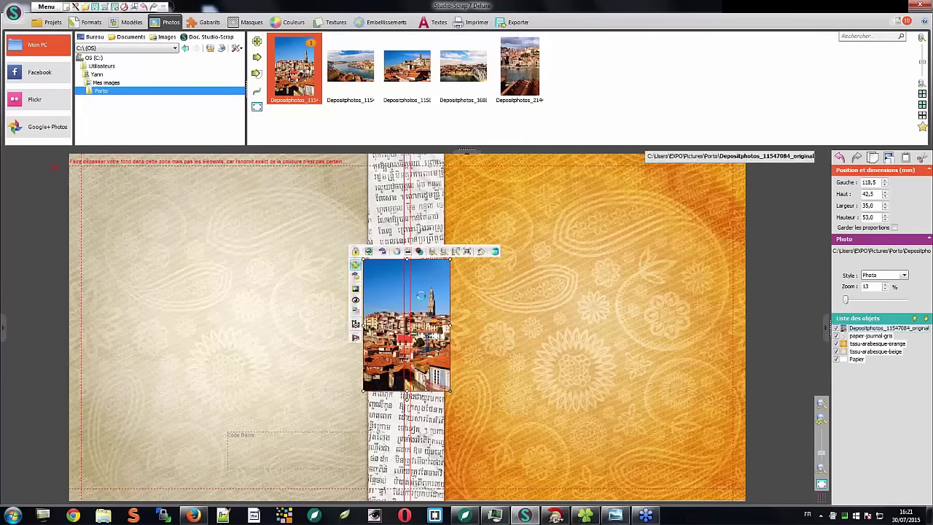
left_click_drag(446, 305, 543, 234)
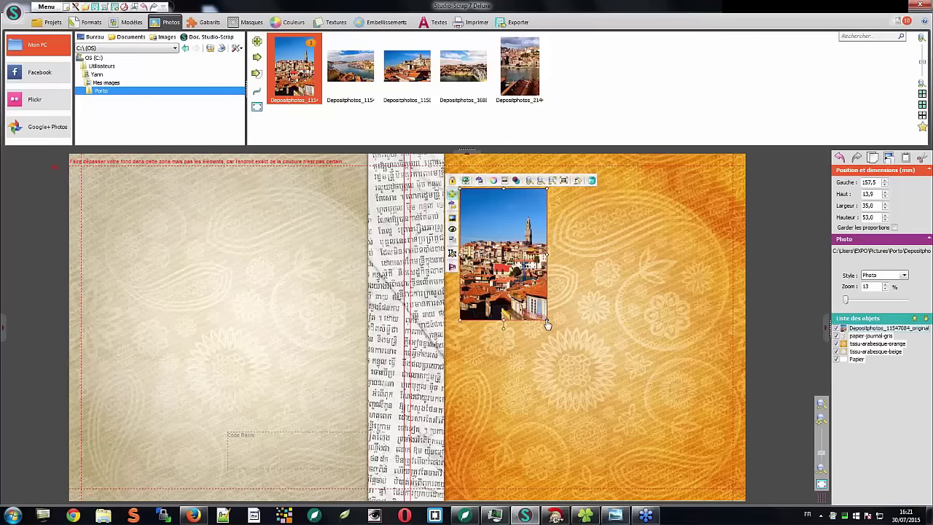
- Enlarge the Porto photo to about 73.9 × 112 mm and position it directly beside the newspaper strip
left_click_drag(547, 323, 669, 461)
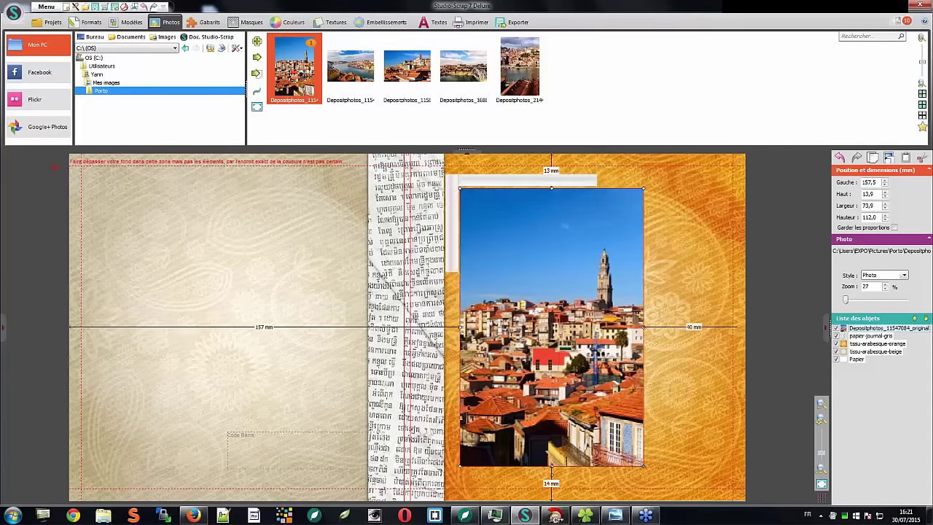
left_click_drag(538, 381, 595, 381)
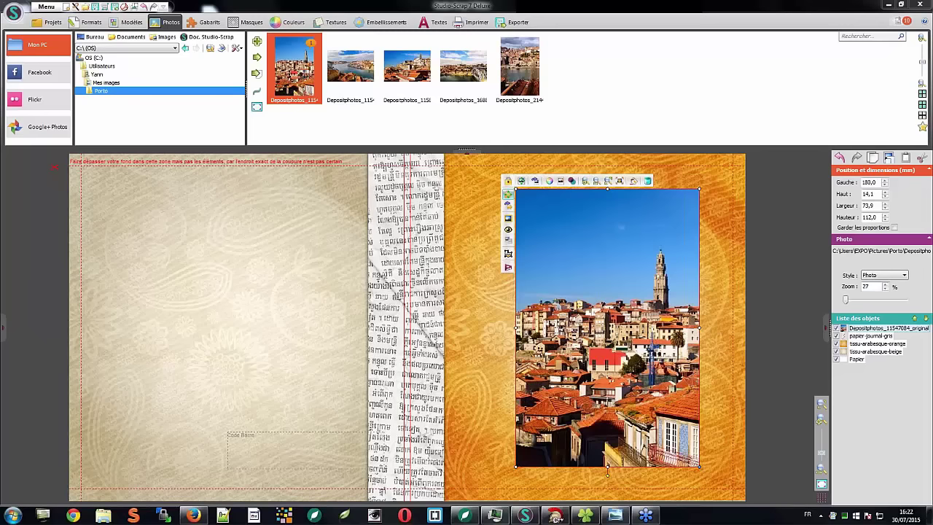
left_click_drag(526, 205, 456, 201)
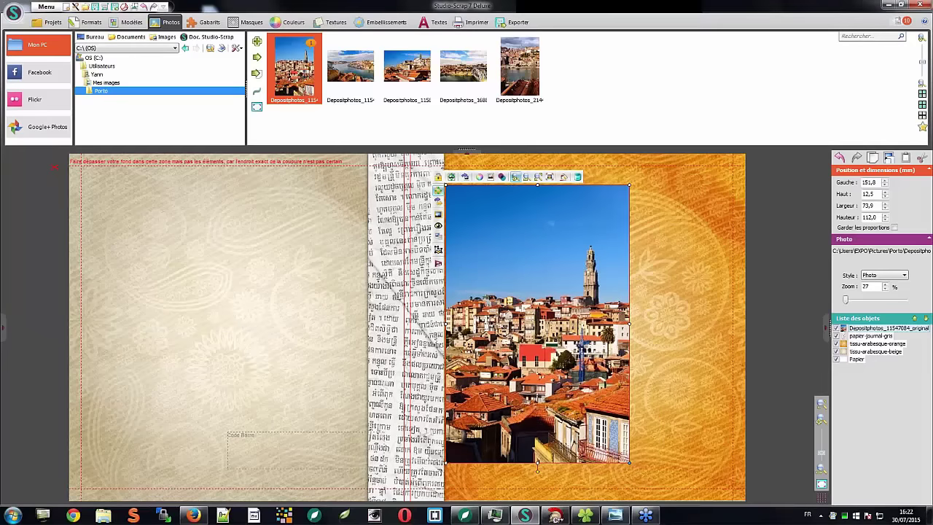
- Try a 124 % zoom with a shifted crop inside the Porto photo's frame, and refit the picture to the frame
scroll(516, 182, "up", 8)
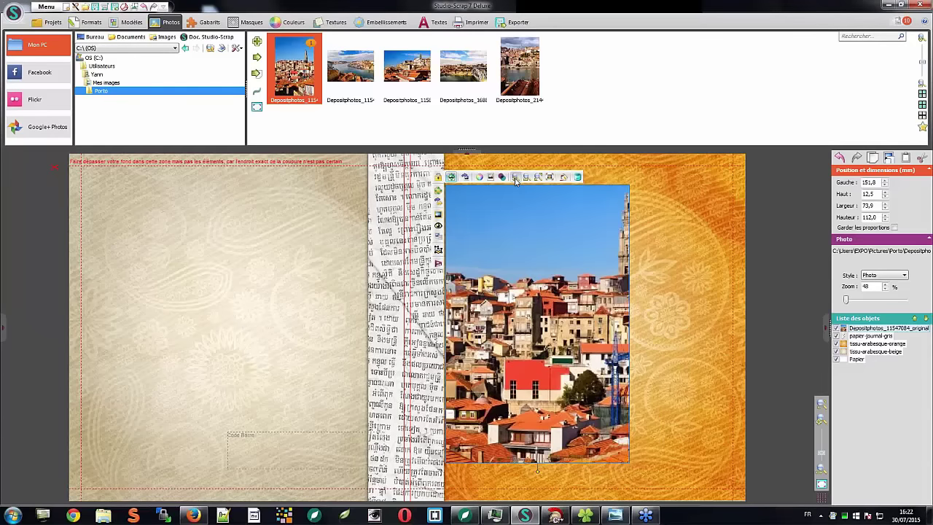
scroll(516, 181, "up", 8)
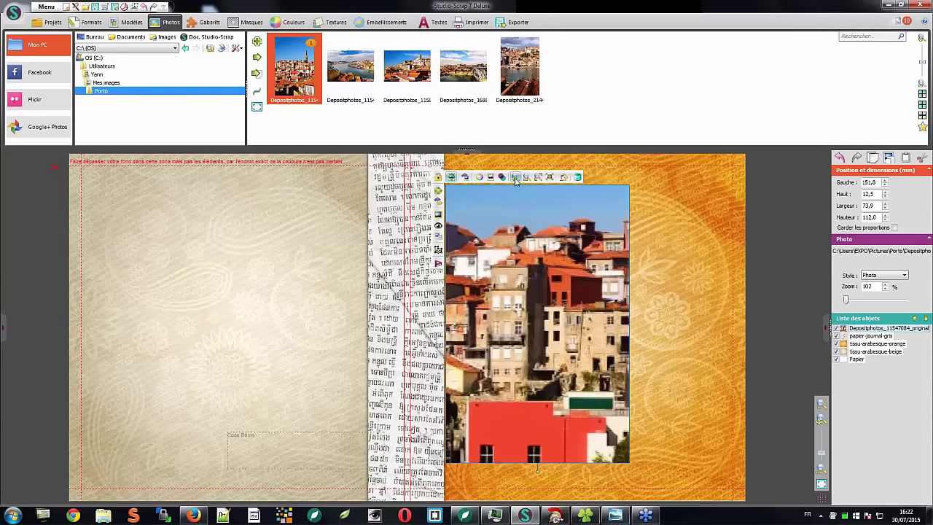
scroll(516, 181, "up", 4)
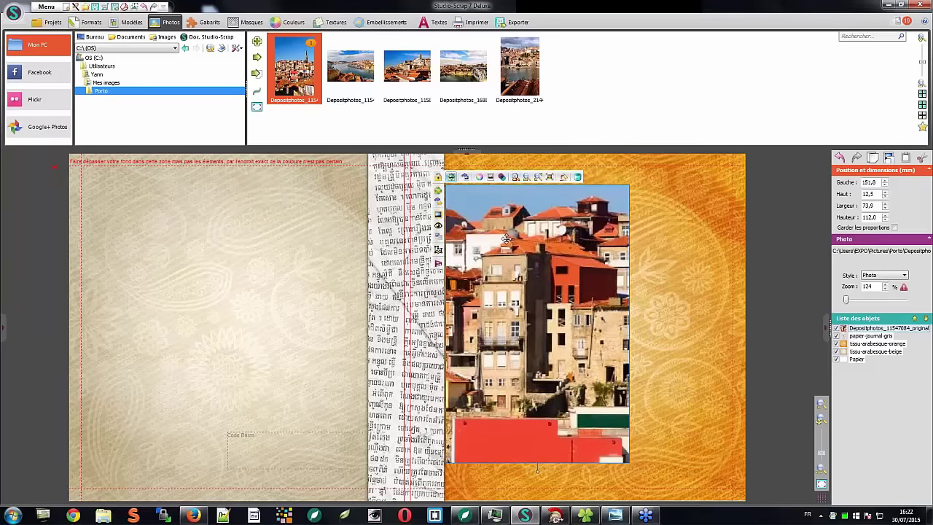
mouse_move(905, 290)
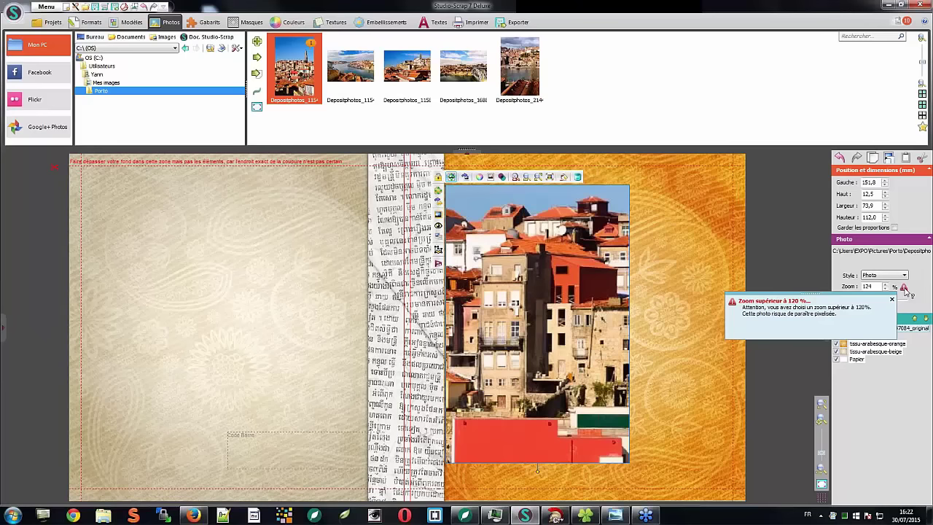
left_click_drag(533, 251, 525, 269)
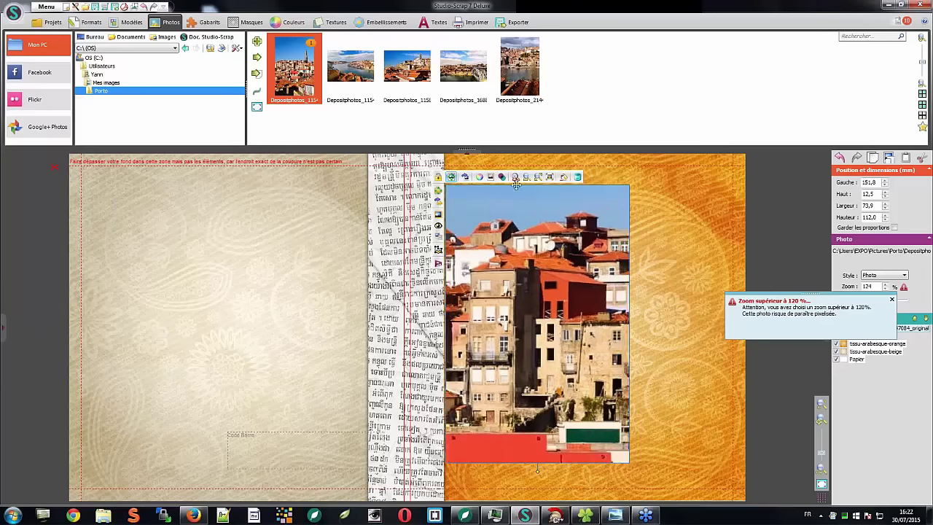
left_click(538, 178)
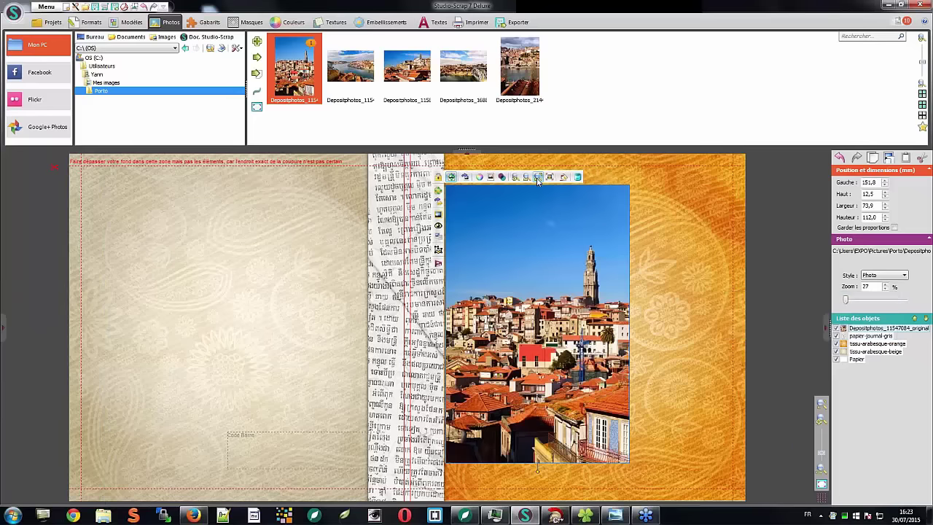
left_click_drag(485, 242, 617, 239)
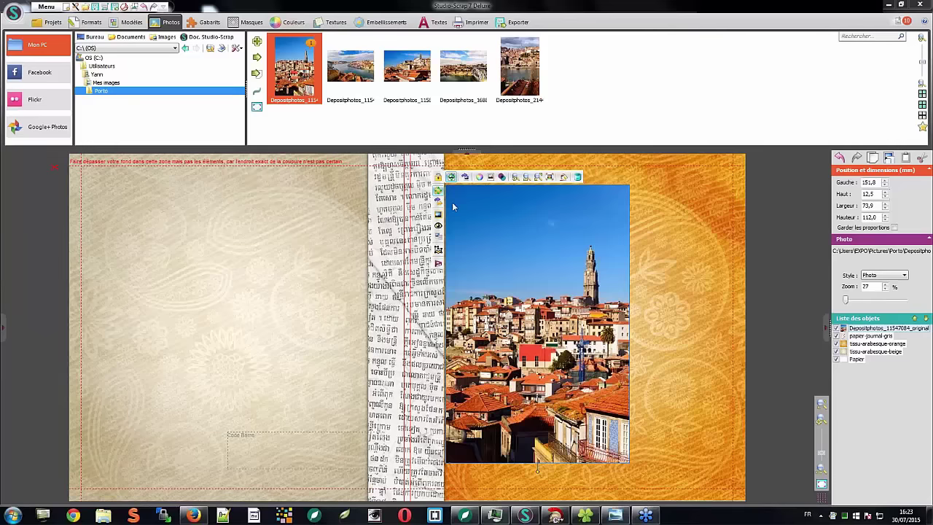
- Move the Porto photo away from the newspaper strip toward the outer edge of the front cover and give it a drop shadow
left_click_drag(453, 202, 574, 218)
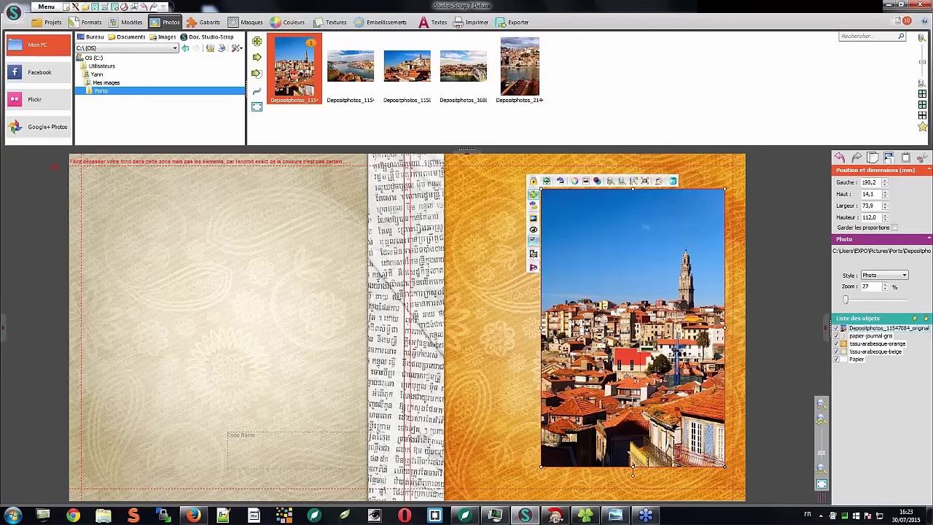
left_click(533, 230)
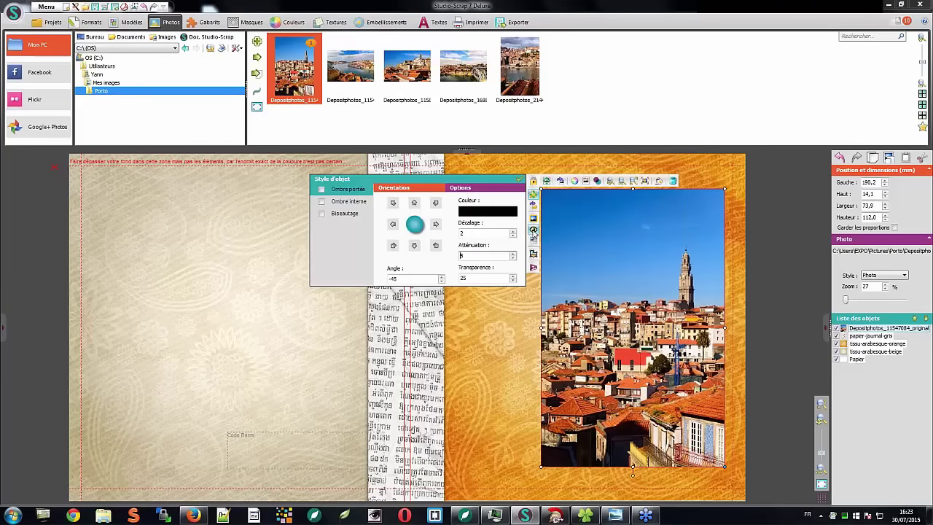
left_click(321, 191)
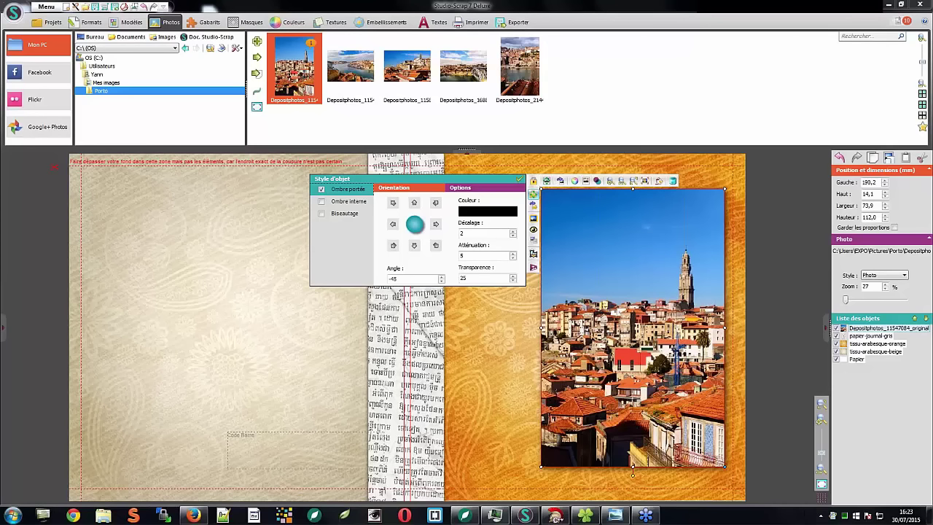
- Replace the sample artistic text with the title "Voyage à Porto"
left_click(435, 22)
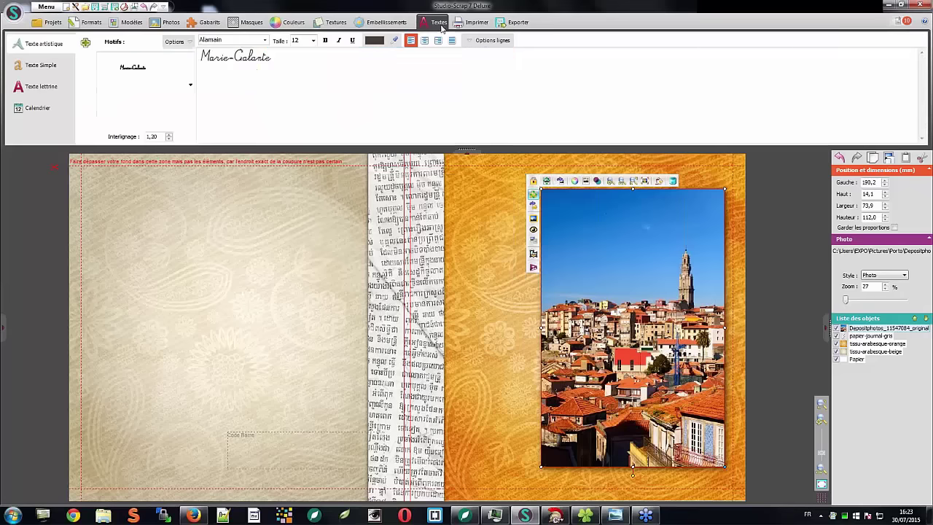
key("ctrl+a")
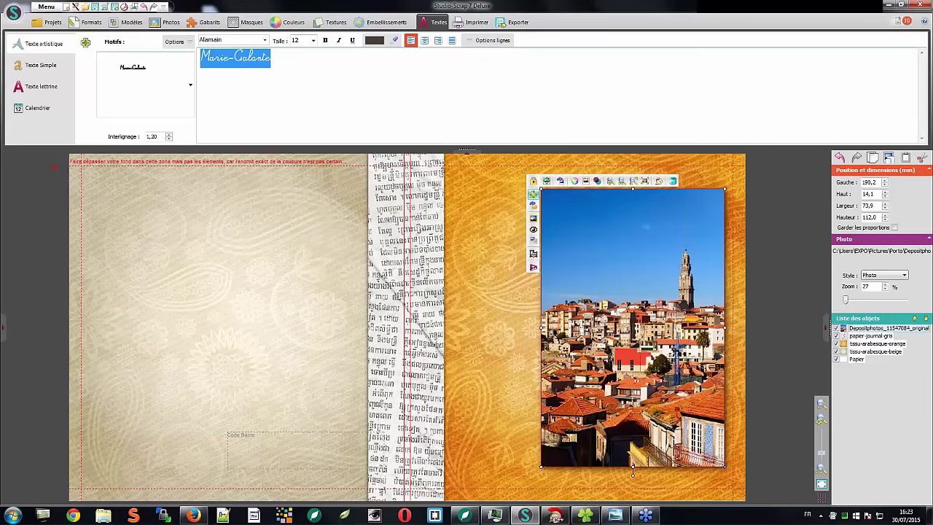
type("Voaye")
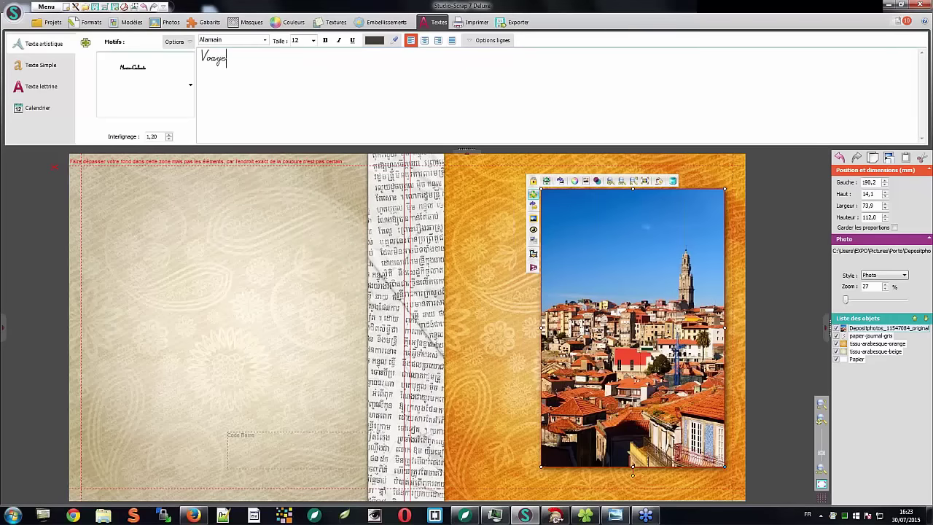
key("BackSpace")
key("BackSpace")
key("BackSpace")
type("yage à p")
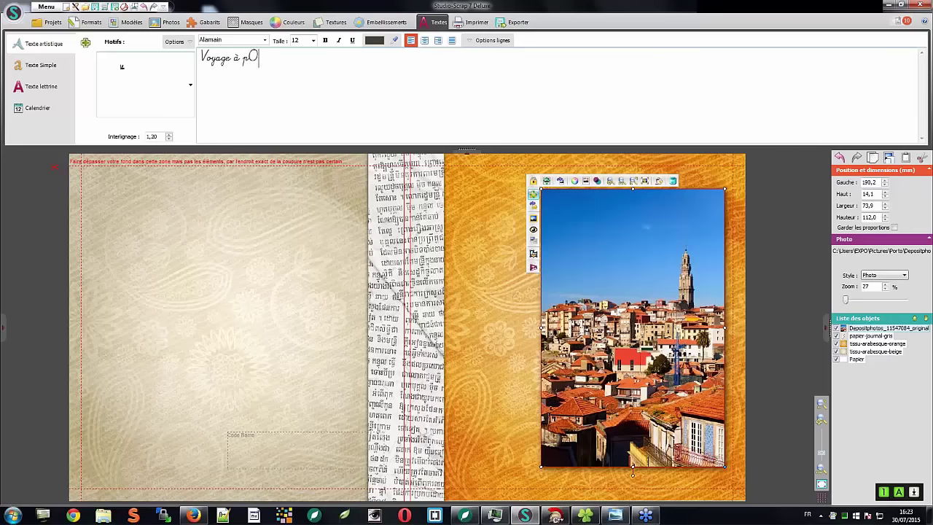
key("BackSpace")
type("Porto")
- Set the title's font size to 26 and its line option to text fitted to the width
left_click(220, 40)
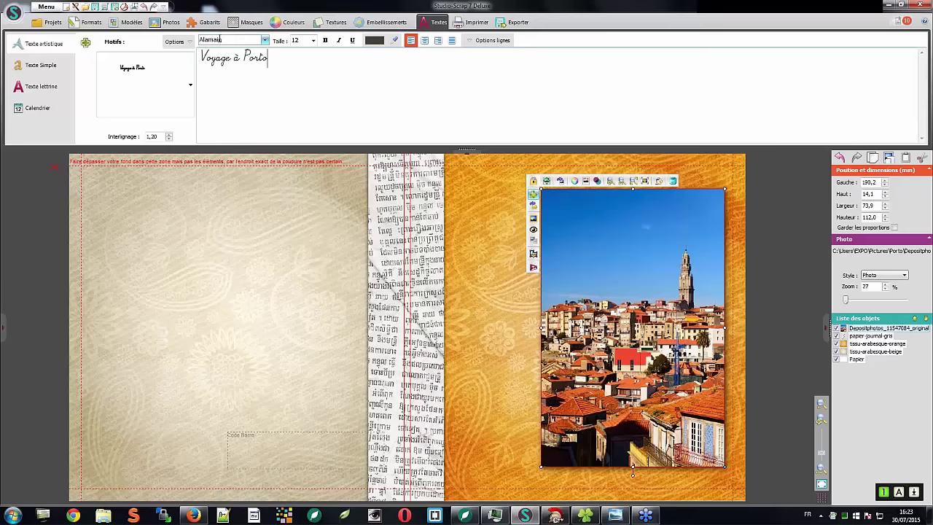
left_click(313, 40)
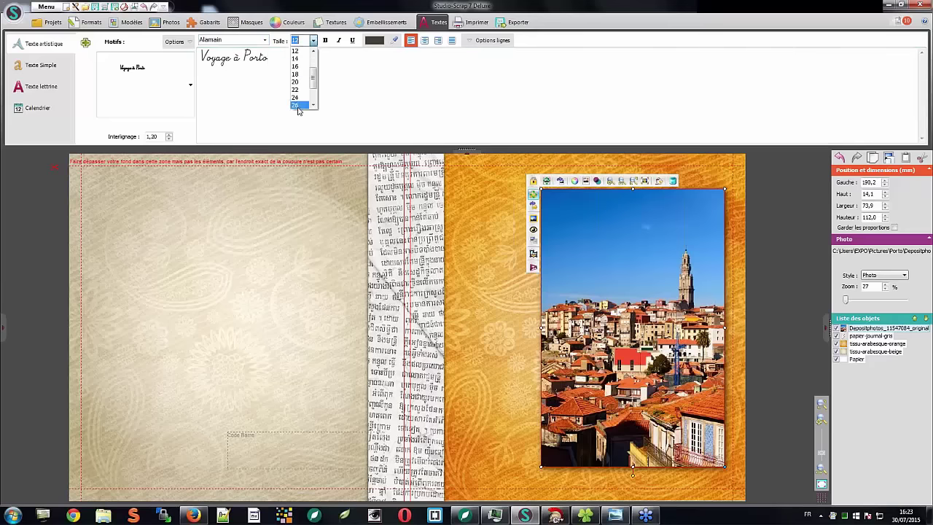
left_click(296, 106)
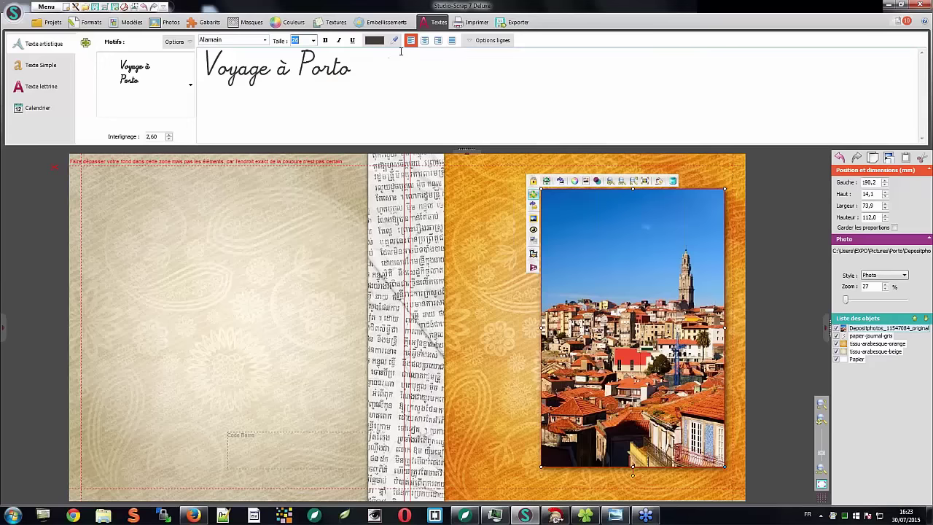
left_click(471, 44)
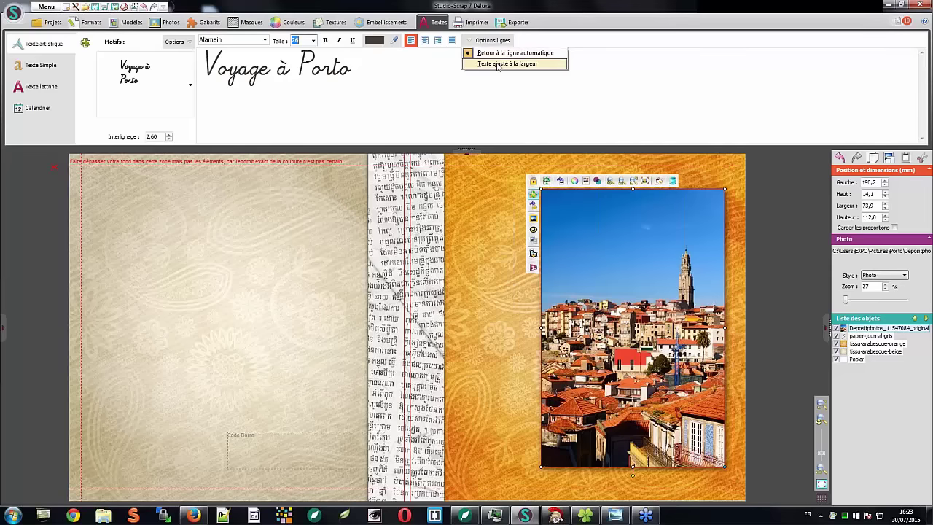
left_click(498, 64)
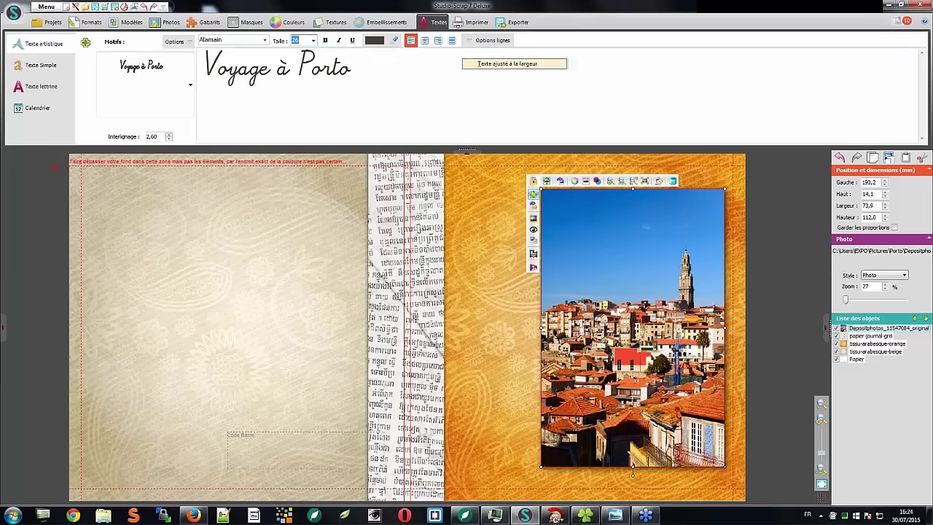
- Insert the title on the page and place it on the orange front cover, narrowed to about 49.4 mm wide
left_click(86, 43)
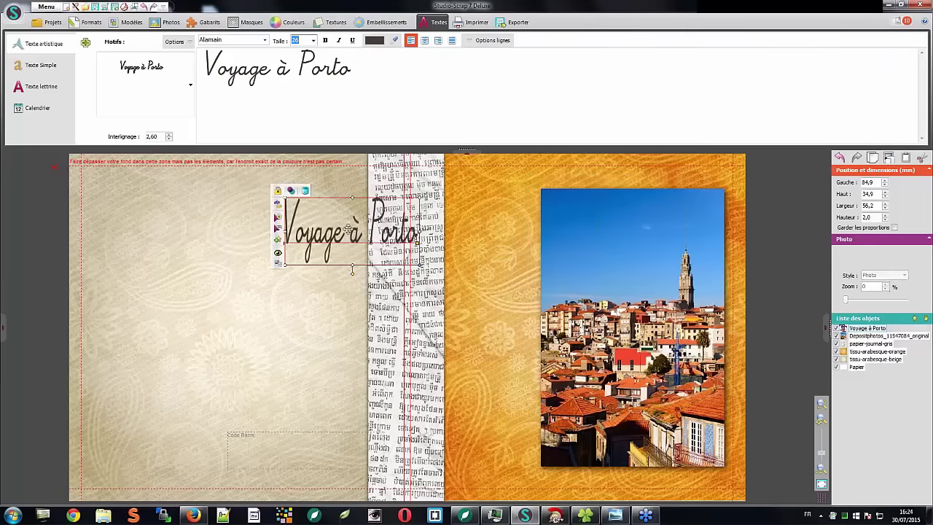
left_click_drag(517, 242, 527, 243)
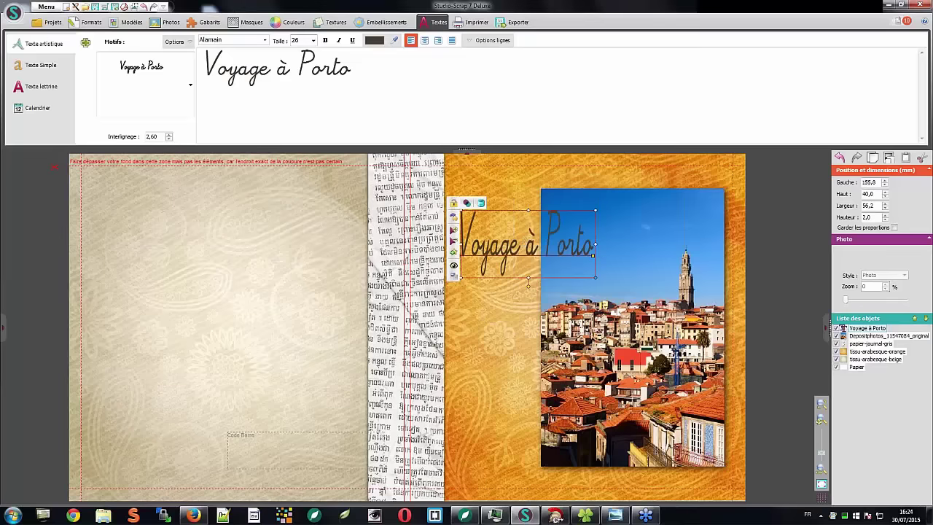
mouse_move(596, 247)
left_mouse_down()
mouse_move(516, 246)
mouse_move(578, 245)
left_mouse_up()
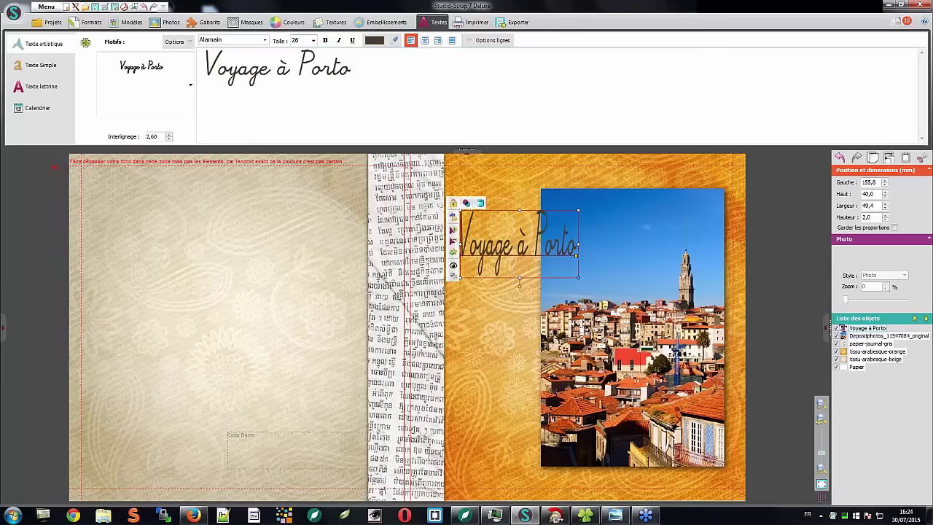
- Switch the title to automatic line wrapping and widen its text line to about 113.8 mm
left_click(493, 40)
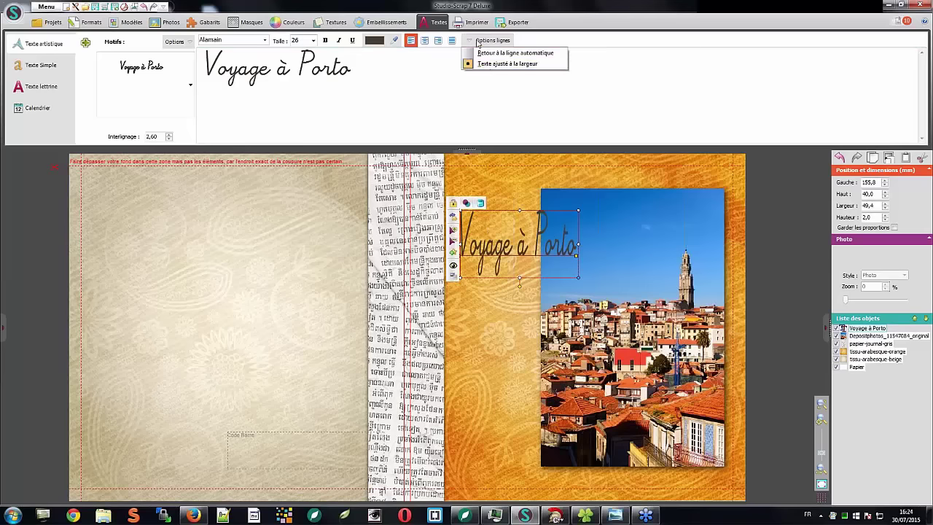
left_click(518, 52)
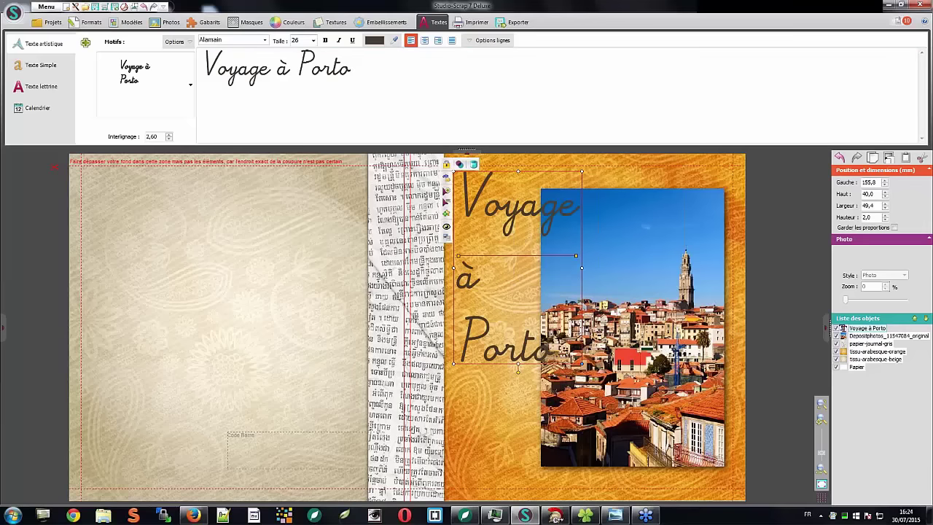
left_click_drag(582, 268, 738, 272)
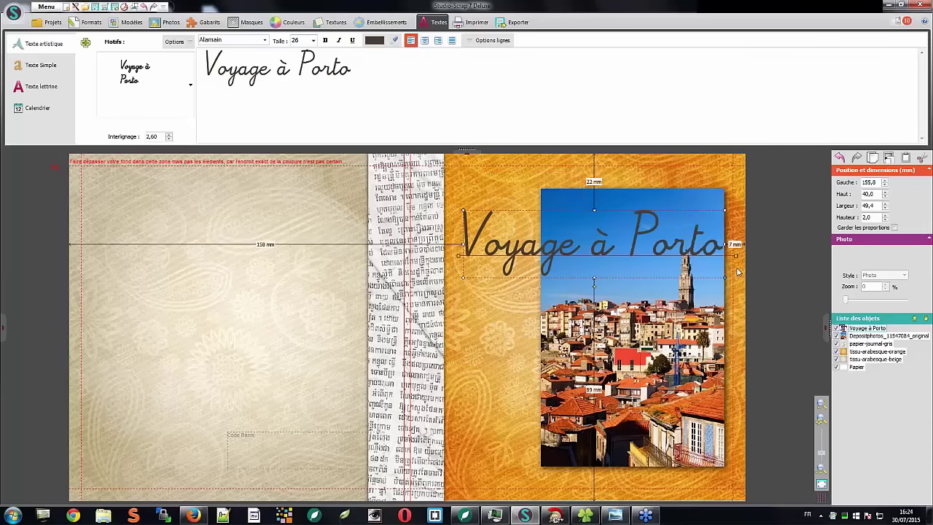
- Move the title to the lower part of the front cover and reduce its font size to 24
left_click_drag(568, 247, 563, 457)
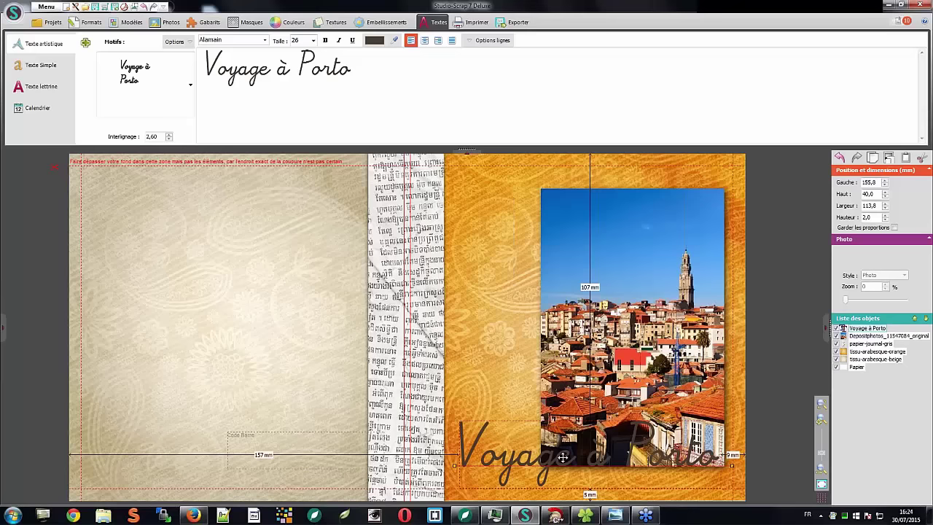
mouse_move(563, 457)
left_mouse_down()
mouse_move(575, 457)
mouse_move(565, 482)
mouse_move(564, 453)
mouse_move(554, 450)
left_mouse_up()
left_click(314, 40)
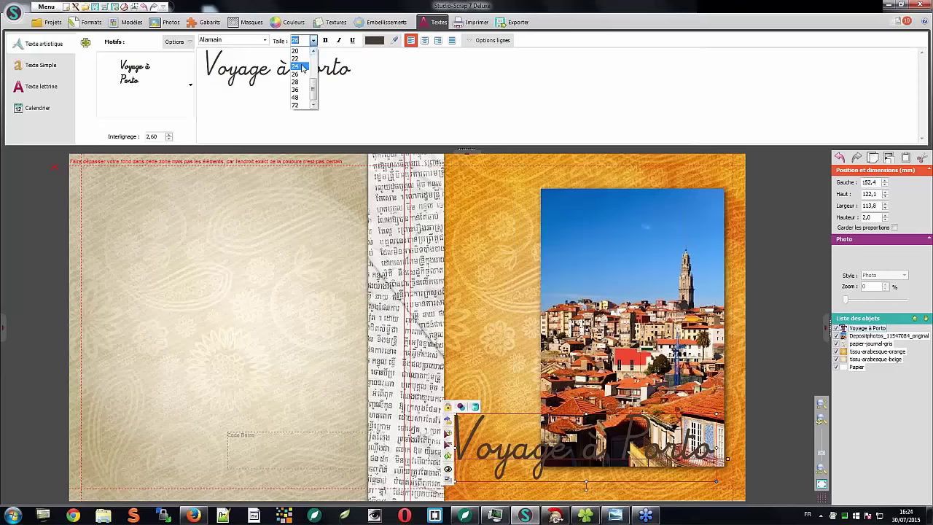
left_click(301, 69)
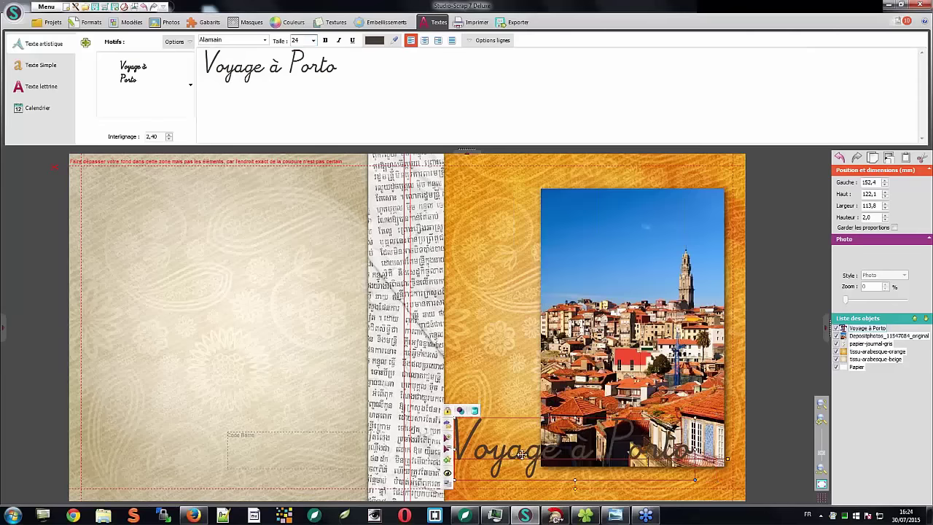
left_click_drag(515, 455, 525, 454)
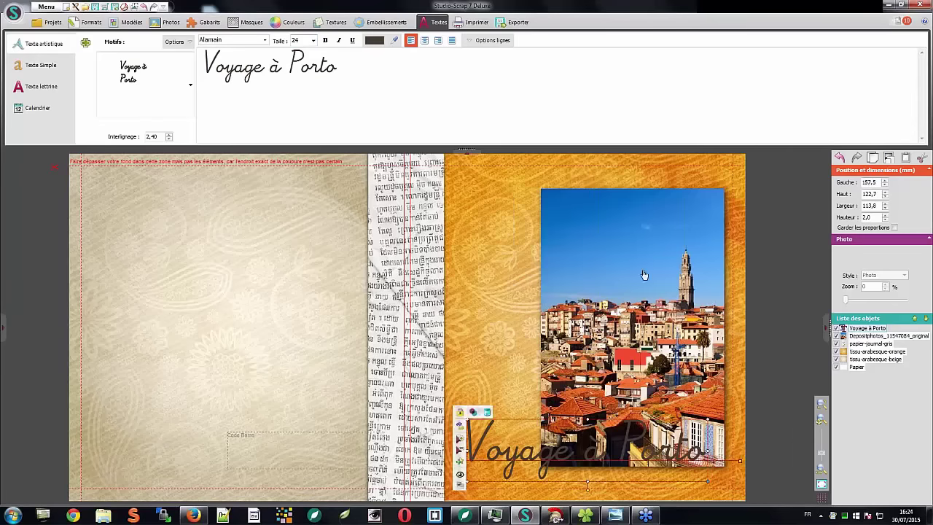
- Shrink the Porto photo to about 59.4 × 90.1 mm above the title and tilt it slightly clockwise
left_click(644, 273)
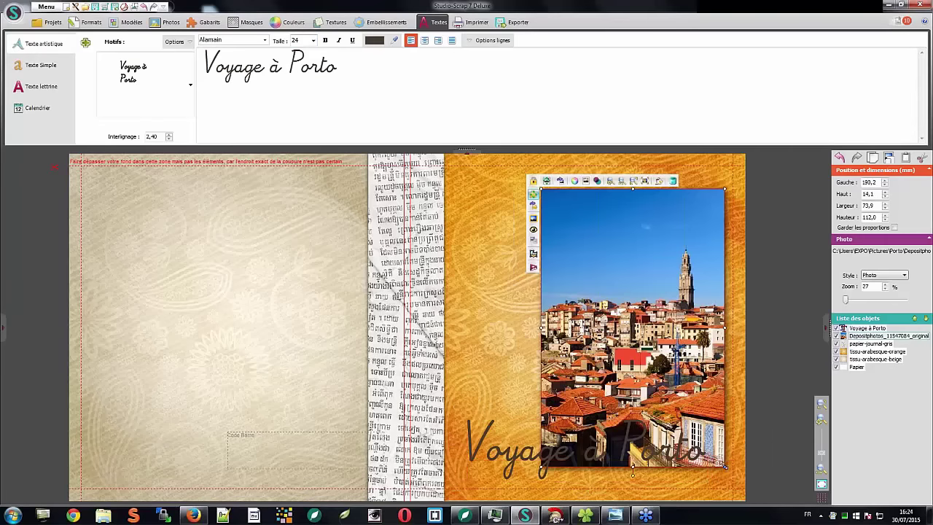
left_click_drag(724, 461, 689, 415)
left_click_drag(614, 344, 633, 326)
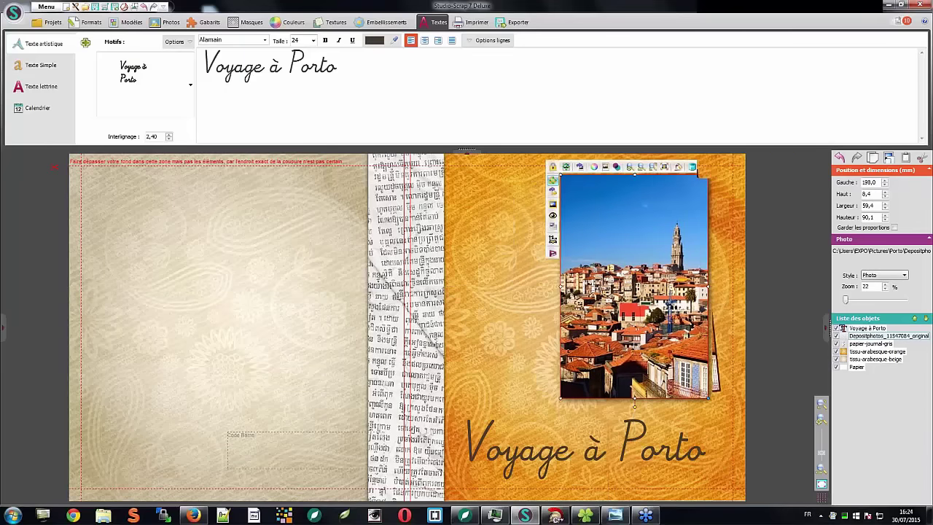
left_click_drag(552, 179, 650, 326)
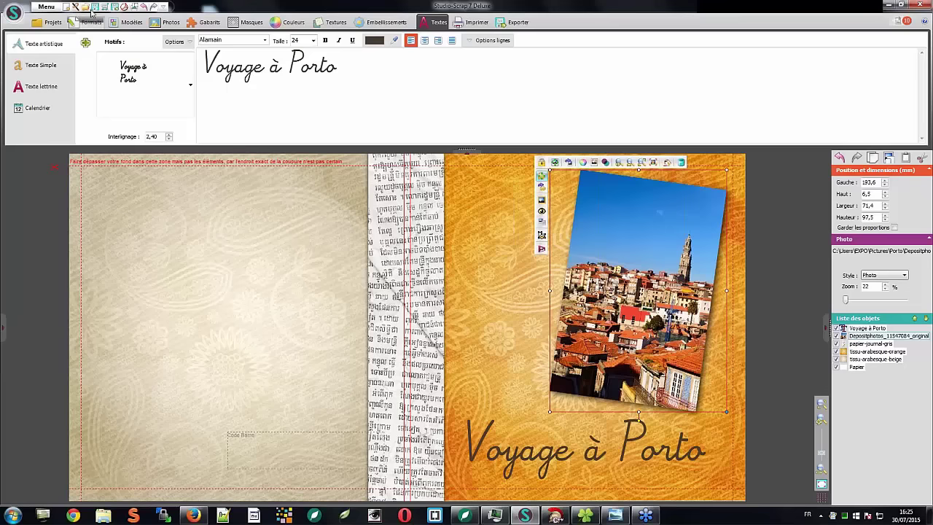
- Start saving the album under a new name and create a folder "Mes albums" inside the Studio-Scrap documents folder
left_click(13, 12)
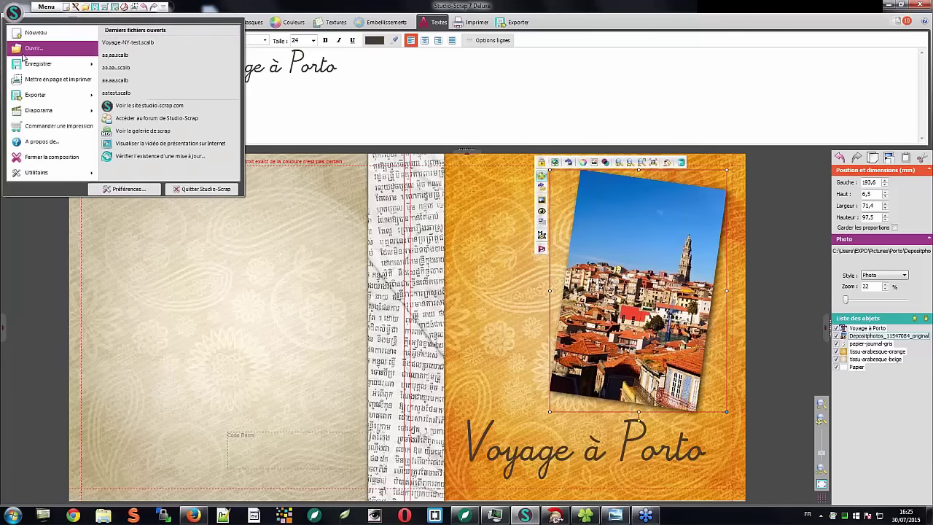
mouse_move(26, 64)
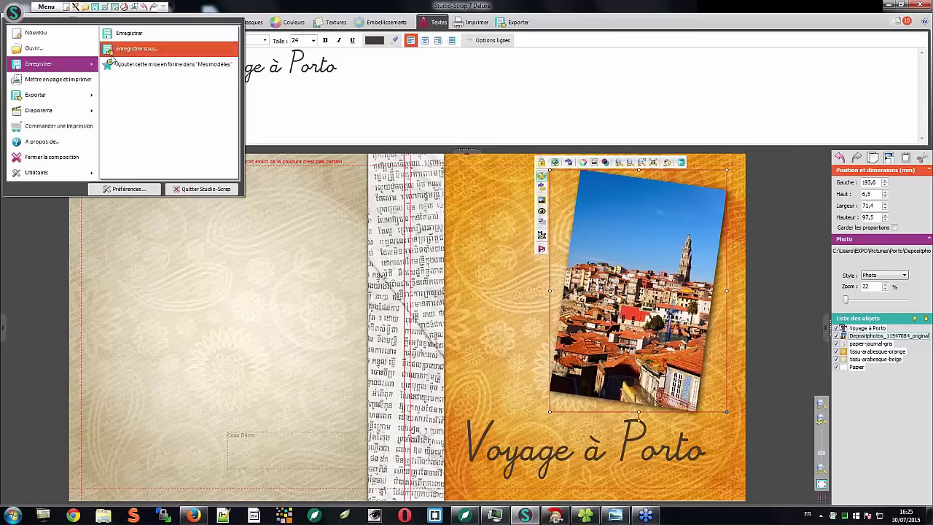
left_click(110, 54)
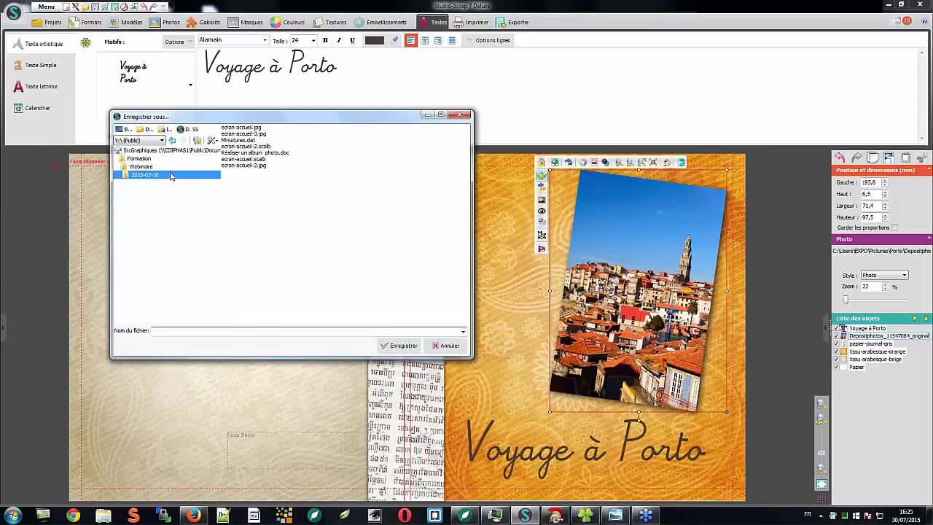
left_click(193, 130)
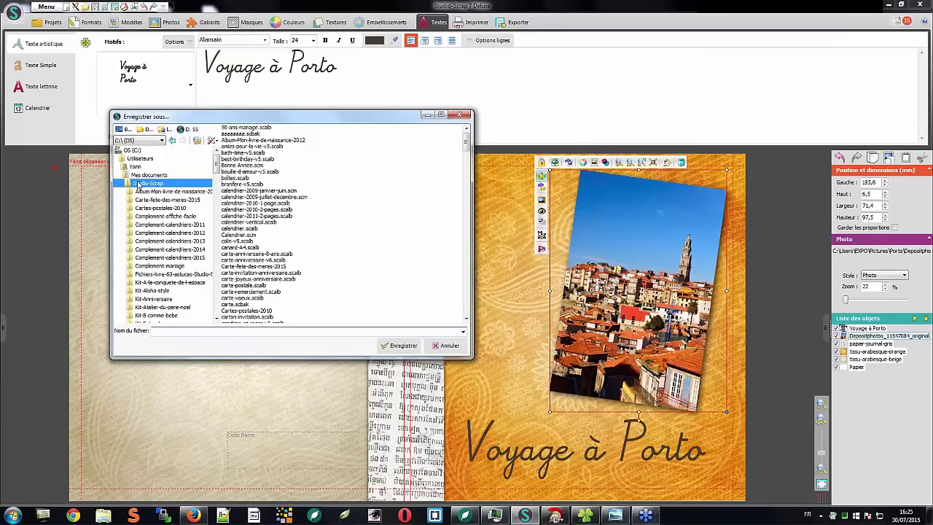
left_click(211, 142)
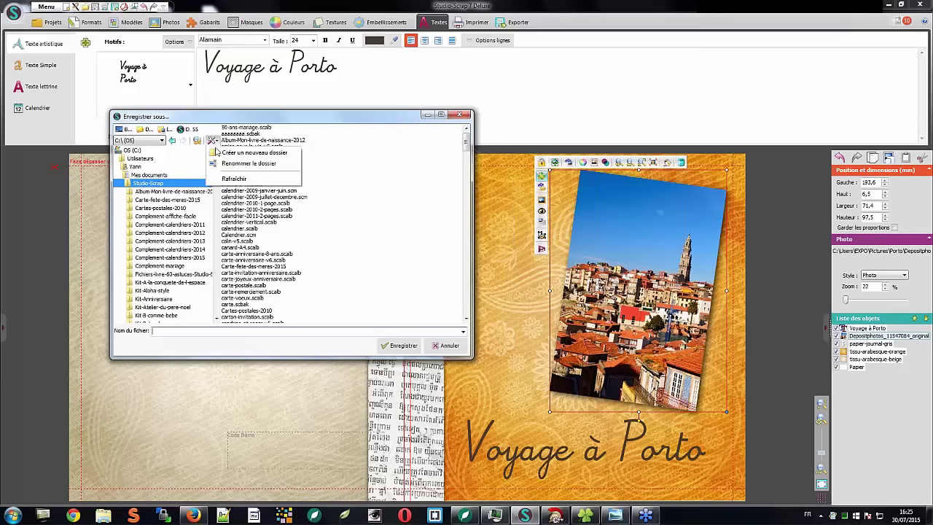
left_click(248, 153)
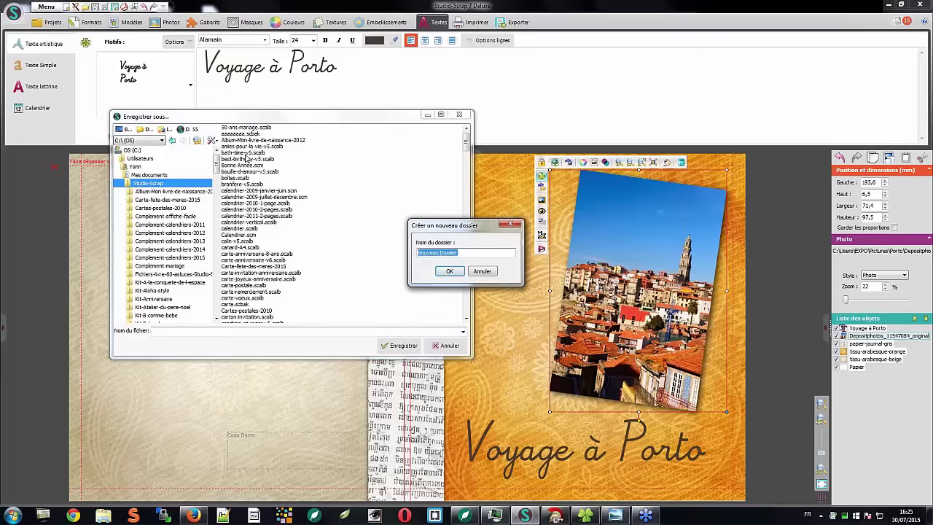
type("Mes albums")
left_click(449, 272)
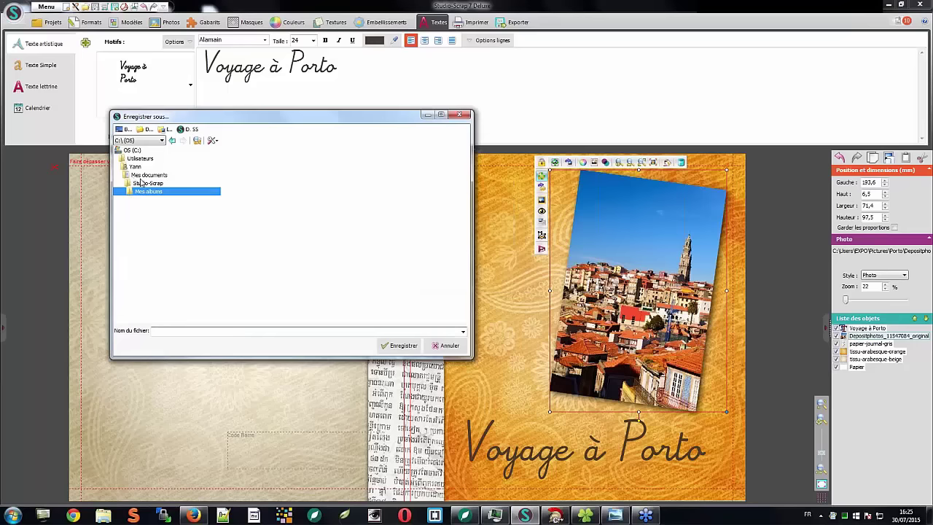
- Save the album as porto-2015 in the "Mes albums" folder, using the archive save type that embeds the high-definition images
left_click(212, 140)
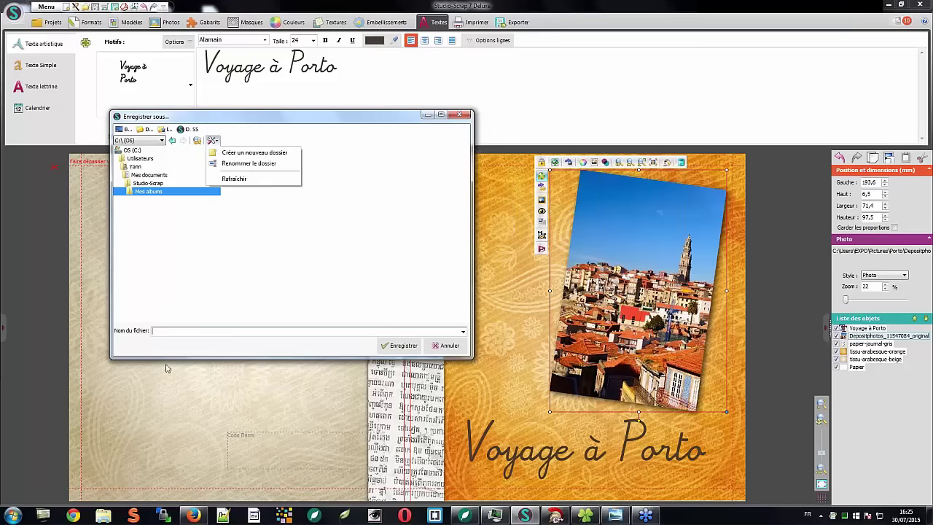
left_click(228, 154)
type("por")
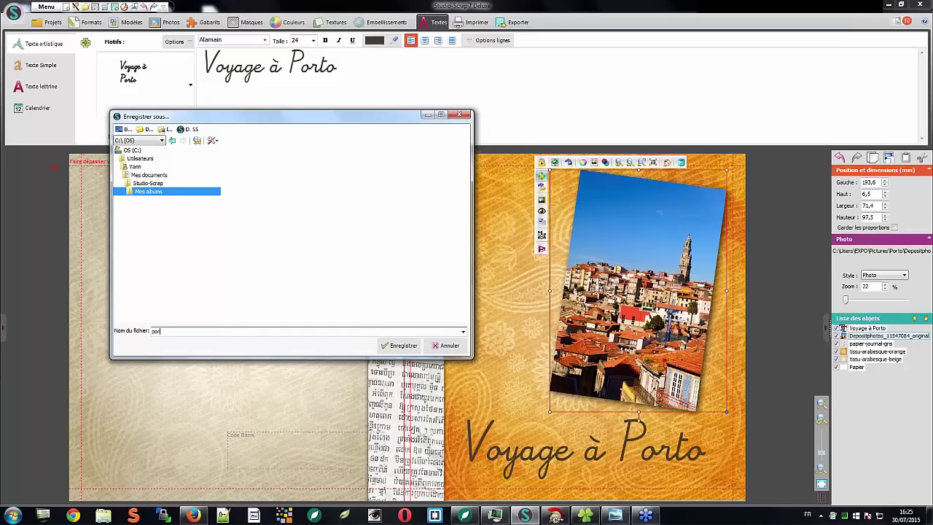
type("to-2015")
left_click(384, 347)
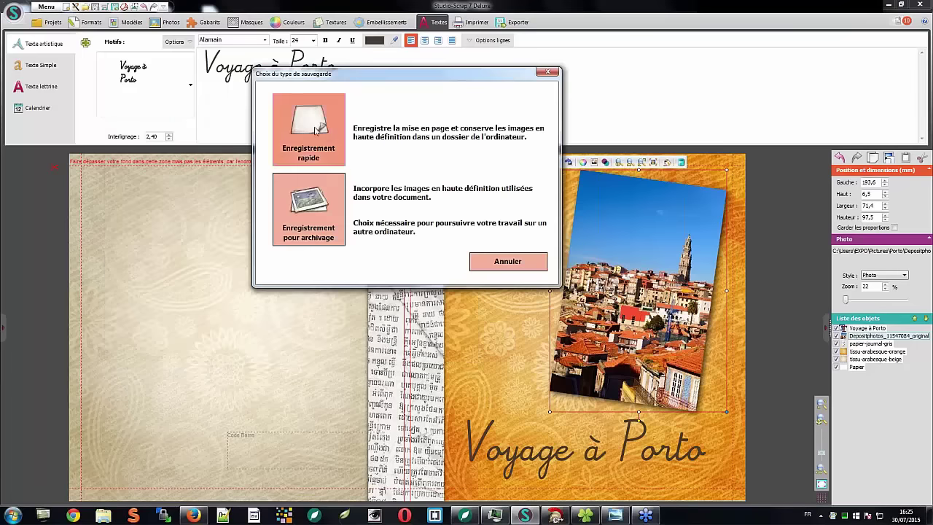
left_click(309, 220)
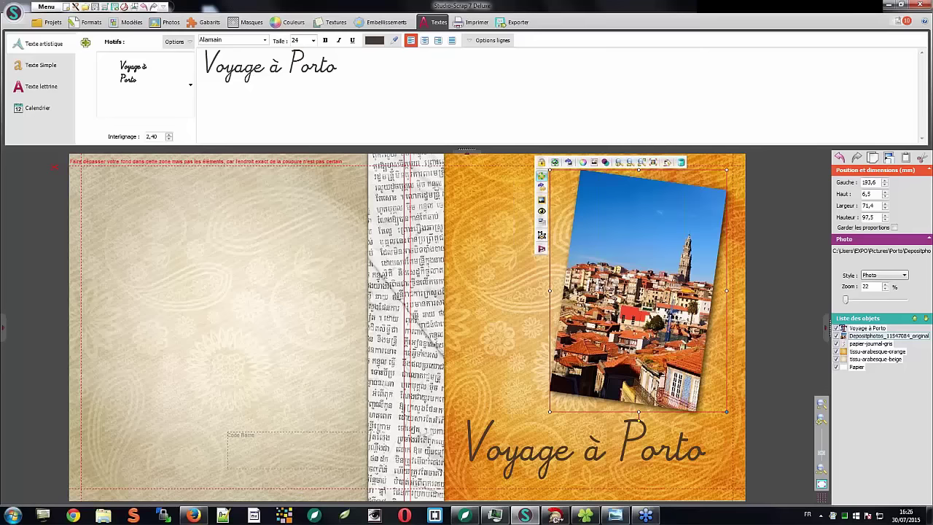
left_click(14, 16)
left_click(124, 59)
left_click(134, 234)
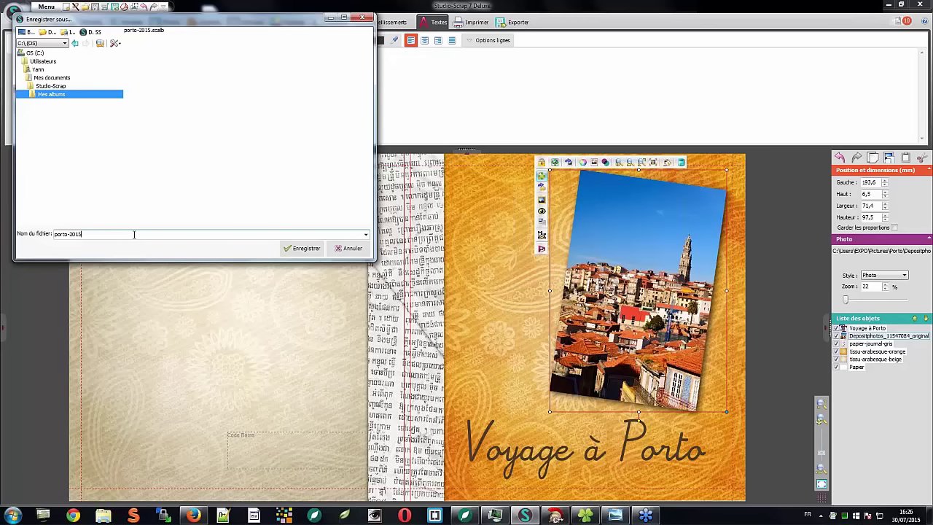
left_click(348, 250)
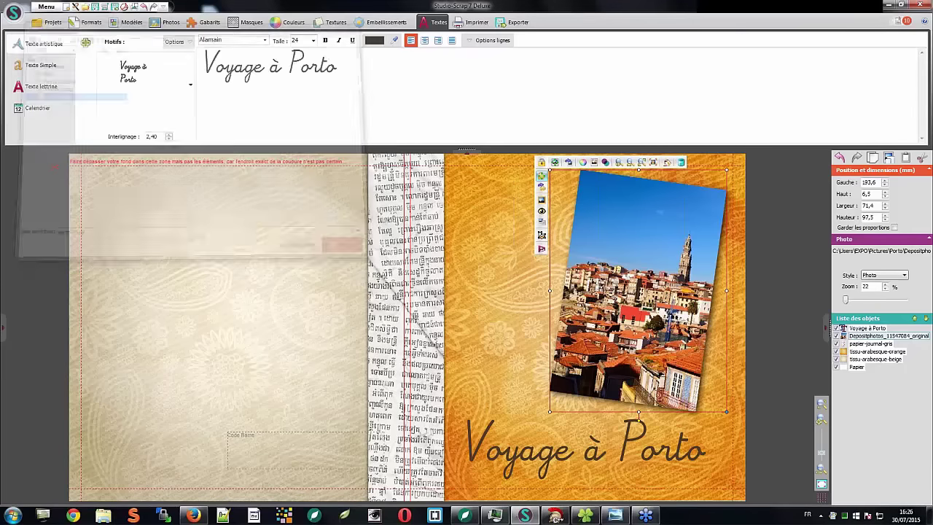
- Show the album's page overview and open page 1 for editing
left_click(3, 326)
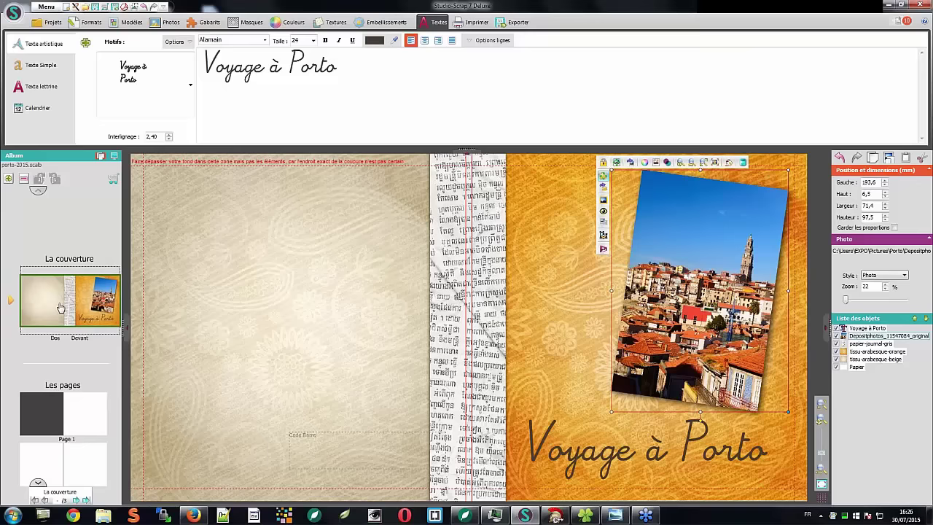
left_click(48, 23)
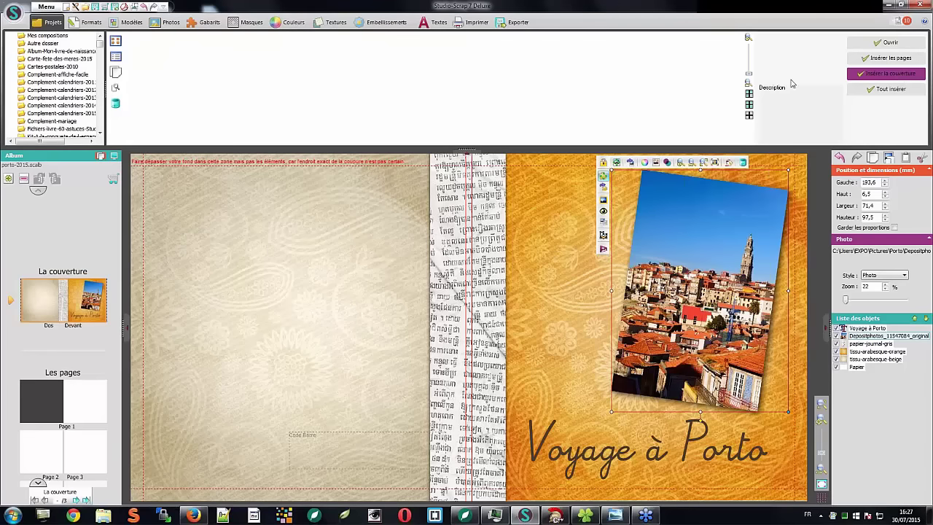
left_click(80, 397)
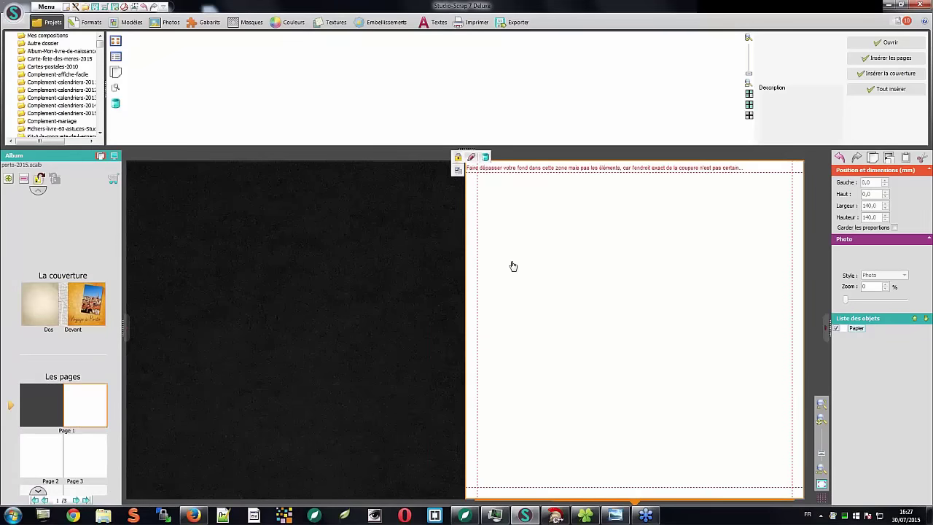
- Try the carte-03 page template on page 1, and replace it with carte-04
left_click(131, 23)
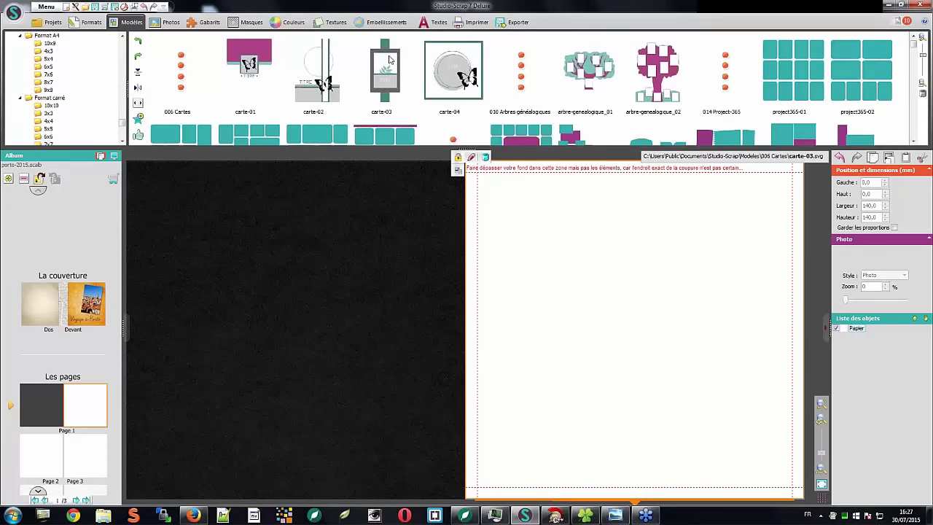
left_click(395, 86)
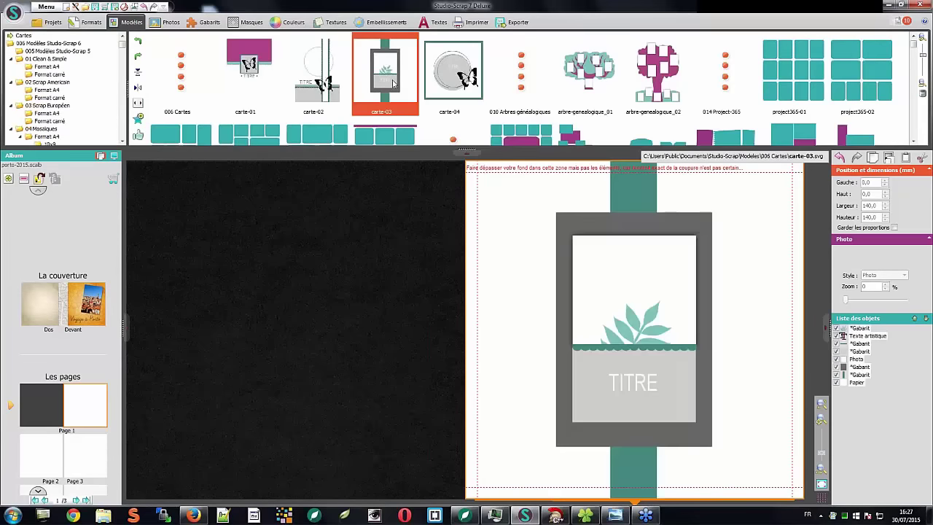
left_click(438, 85)
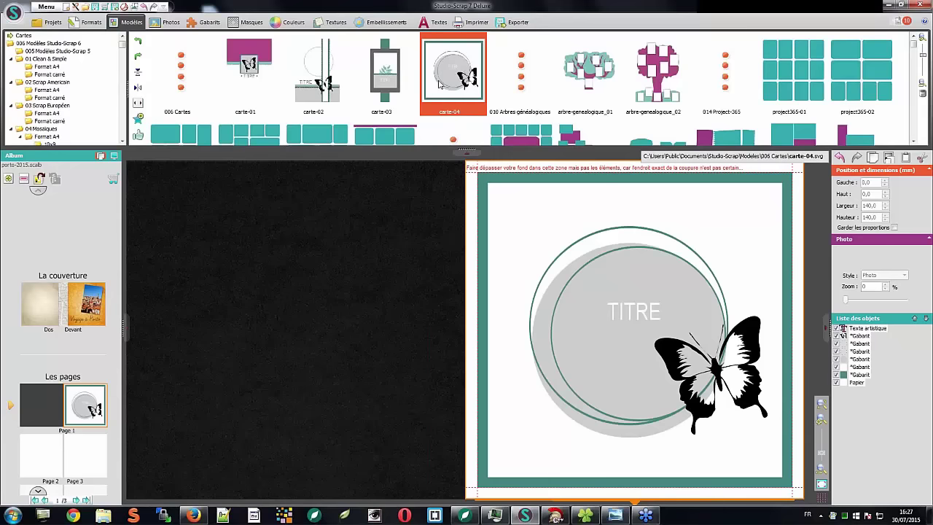
- Open the blank page 2 of the album for editing
left_click(914, 142)
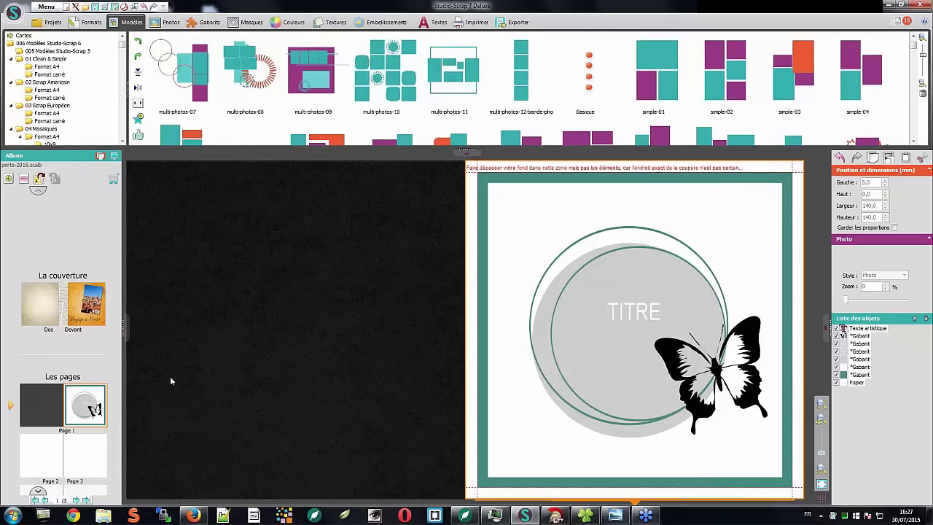
scroll(48, 444, "down", 2)
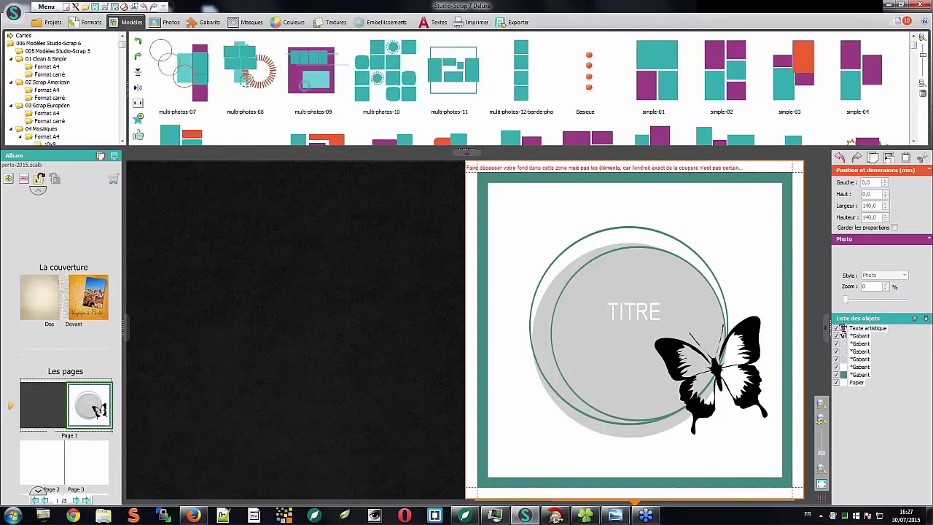
scroll(47, 446, "down", 1)
left_click(44, 449)
scroll(45, 438, "down", 3)
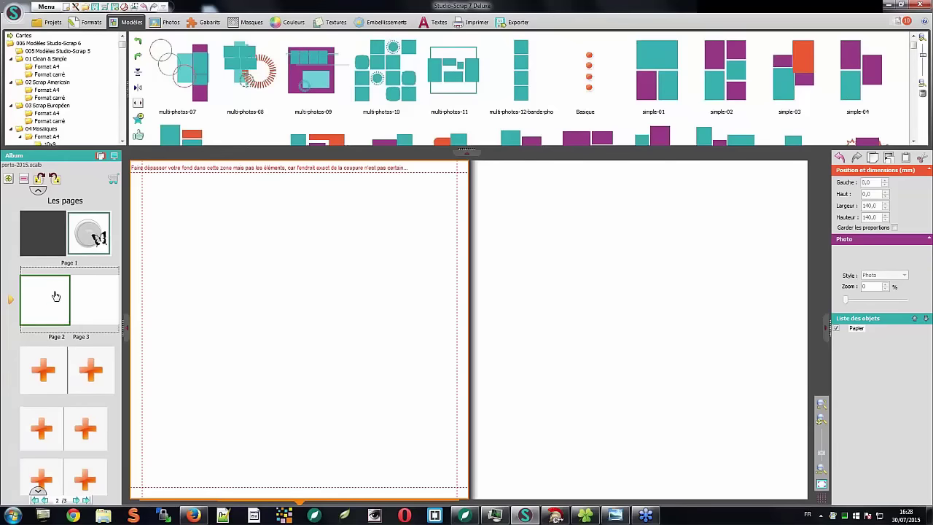
- Insert the famille-mosaique-v6 composition from the Studio-Scrap documents folder into the album, replacing the blank page
left_click(8, 180)
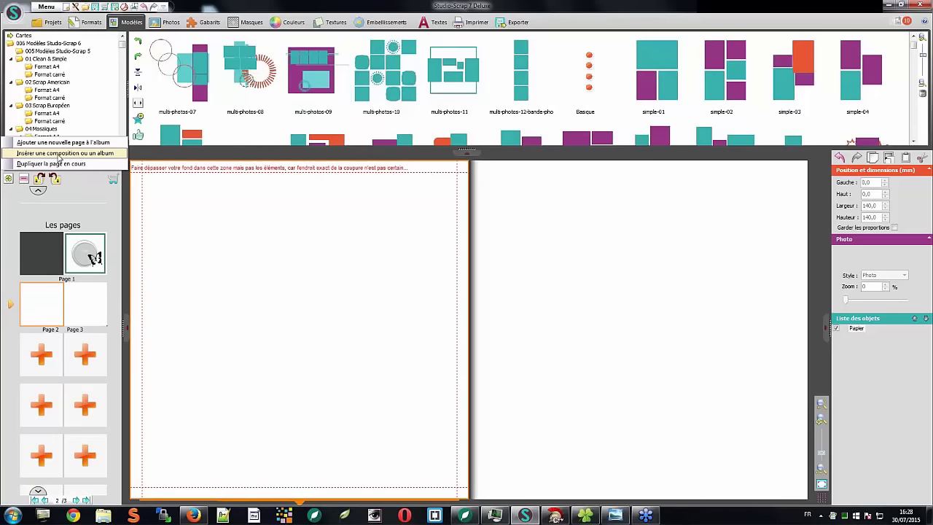
left_click(60, 153)
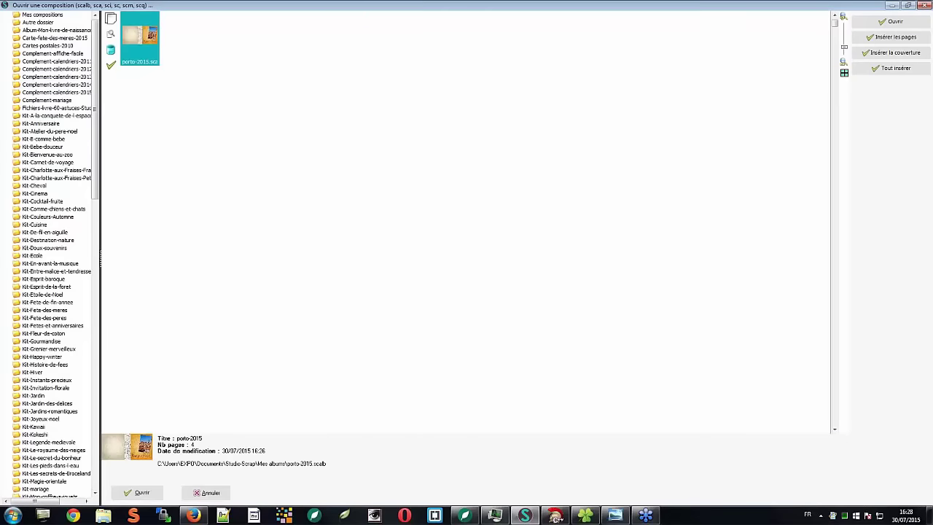
left_click(36, 22)
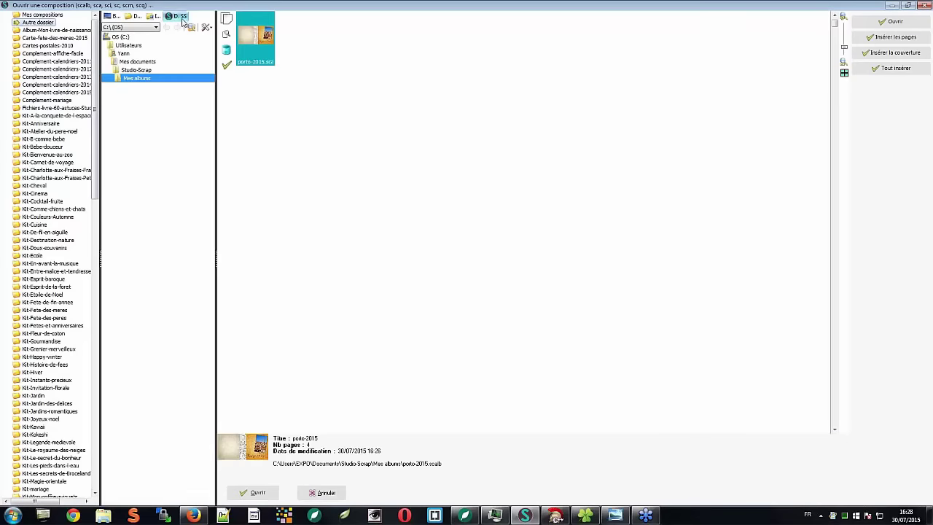
left_click(180, 17)
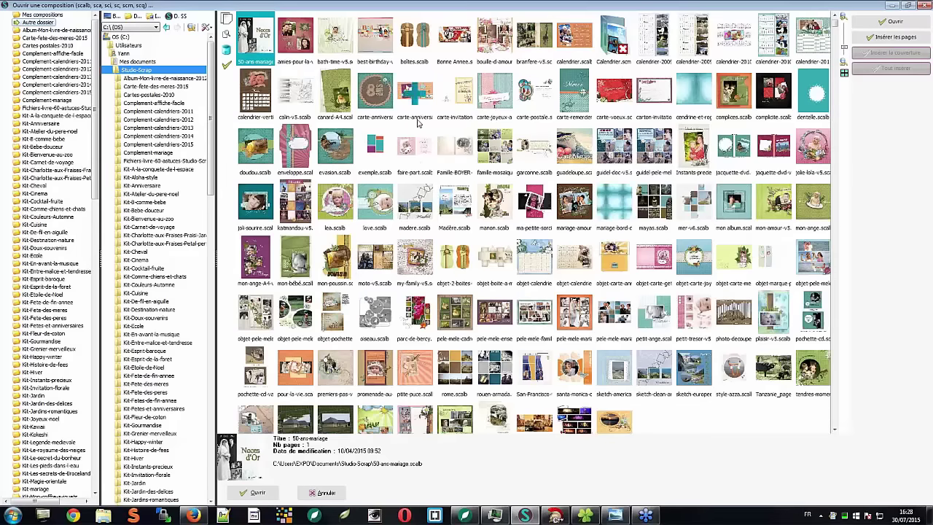
left_click(493, 156)
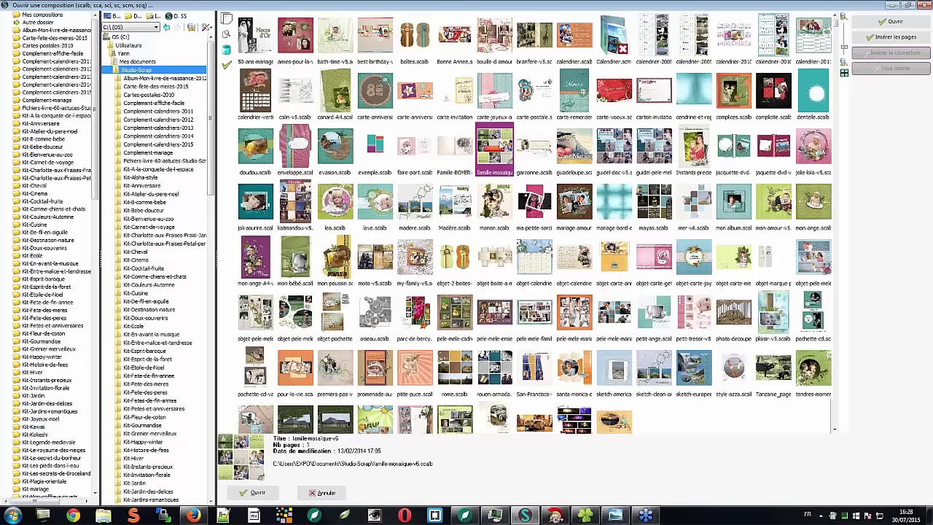
left_click(243, 495)
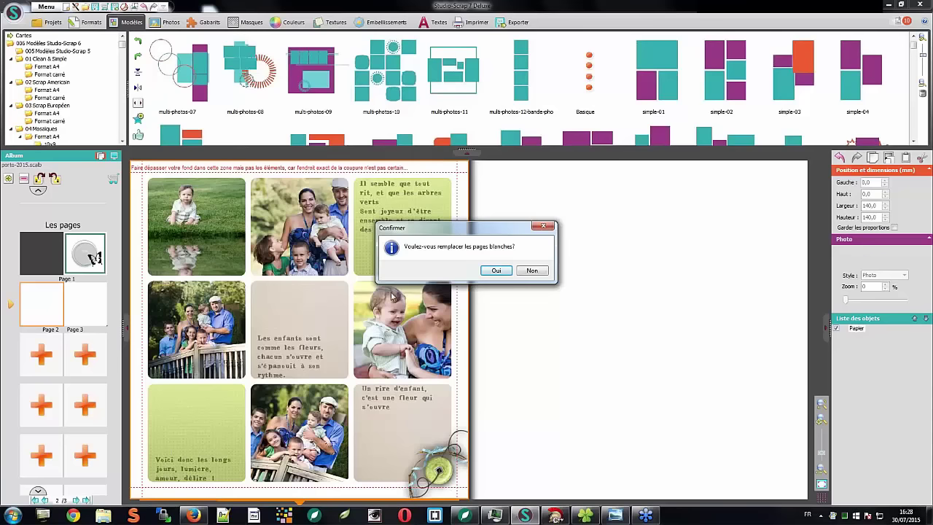
left_click(497, 271)
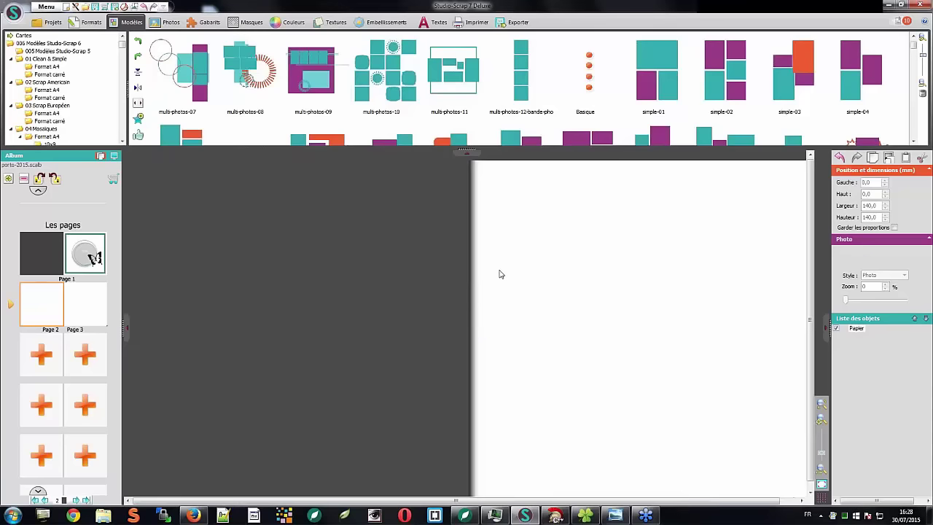
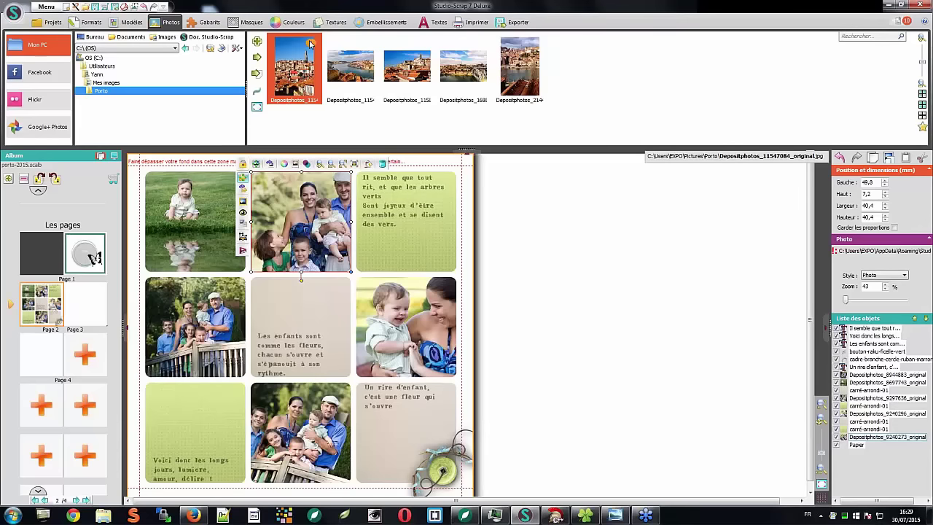
- Replace the middle photo in page 2's top row with Depositphotos_11547202_original, zoom it to 24 % and shift the image within its frame
mouse_move(310, 44)
left_click_drag(363, 89, 310, 219)
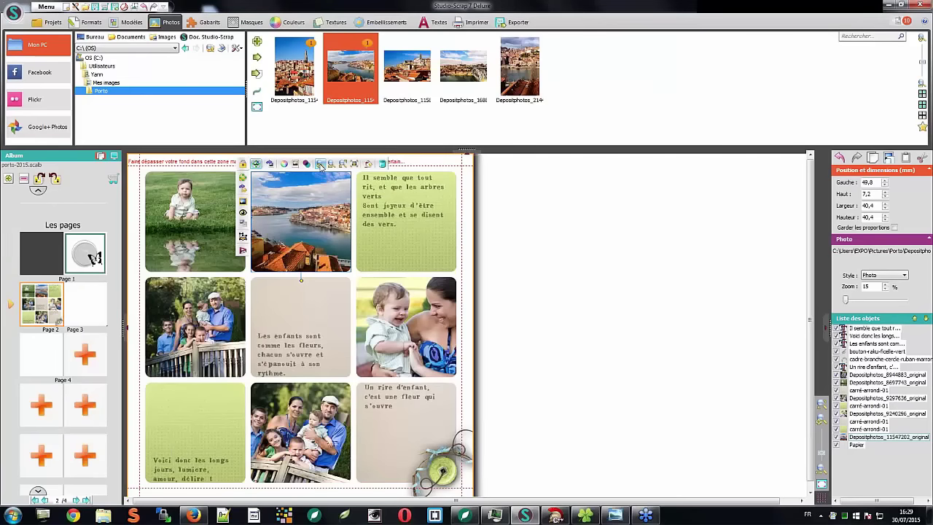
left_click(321, 165)
left_click(321, 165)
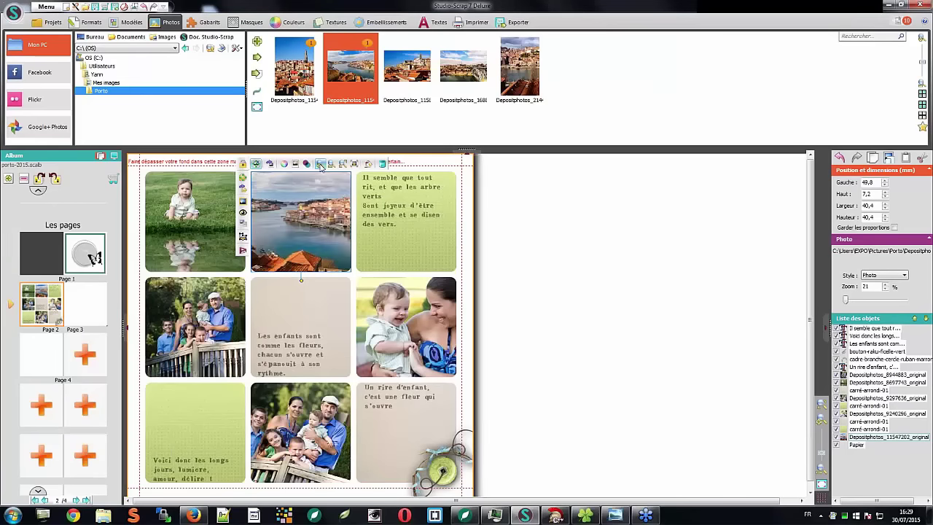
left_click(321, 165)
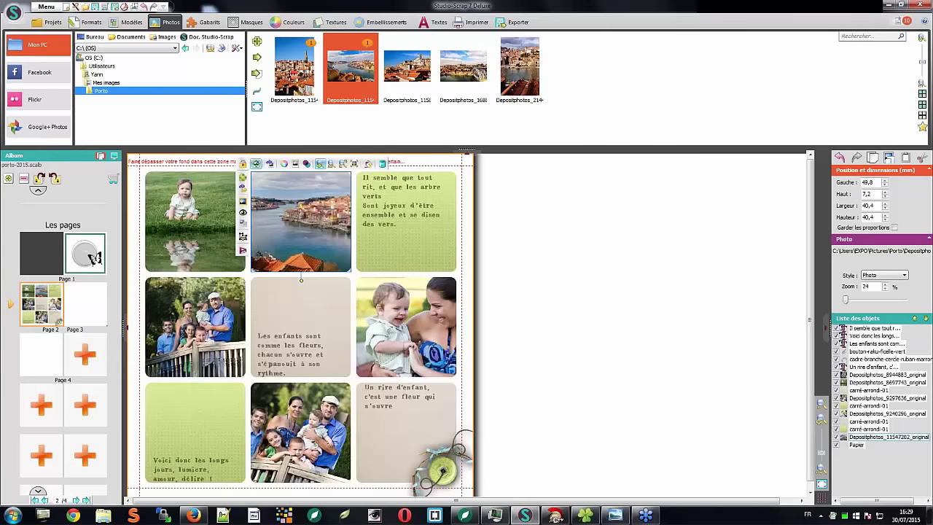
left_click_drag(300, 212, 301, 248)
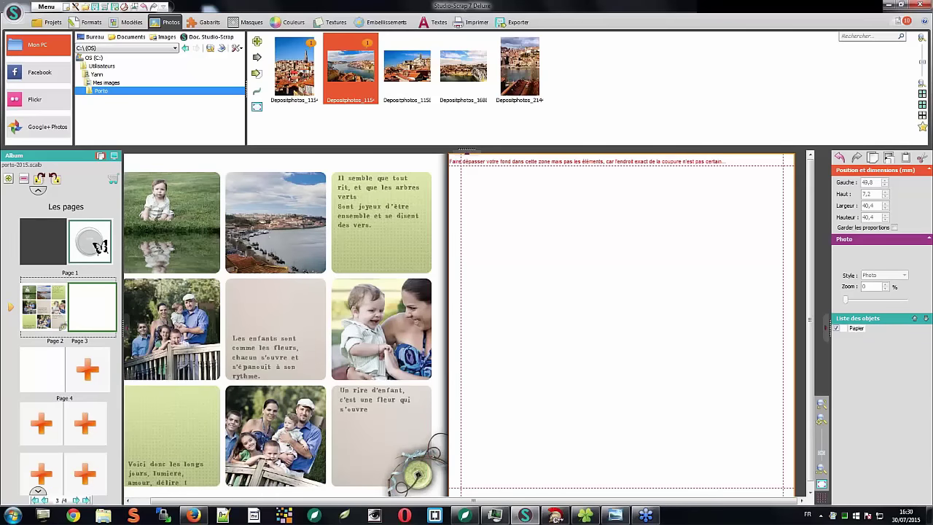
left_click(127, 22)
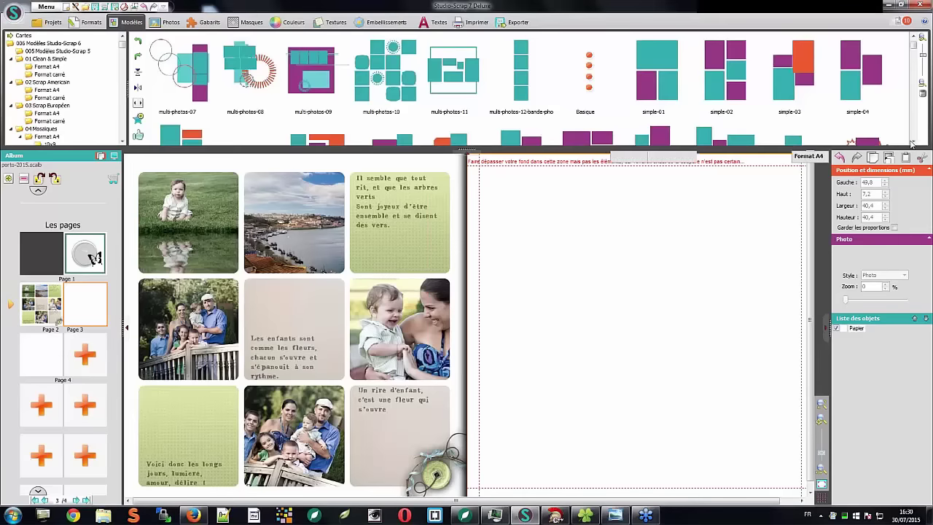
left_click(915, 142)
left_click(915, 142)
left_click(916, 141)
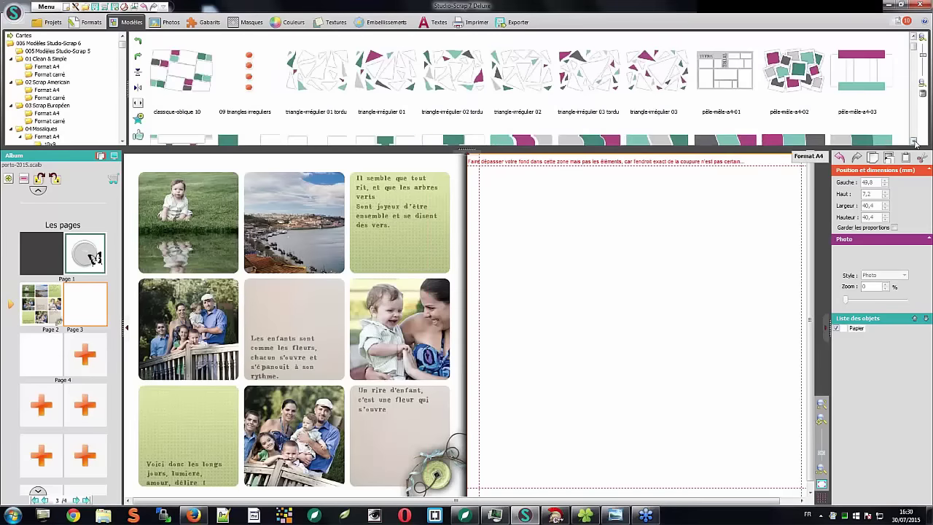
- Fill page 3 with a grid of square shapes, 3 columns by 3 rows, with vertical and horizontal spacing of 10
left_click(211, 23)
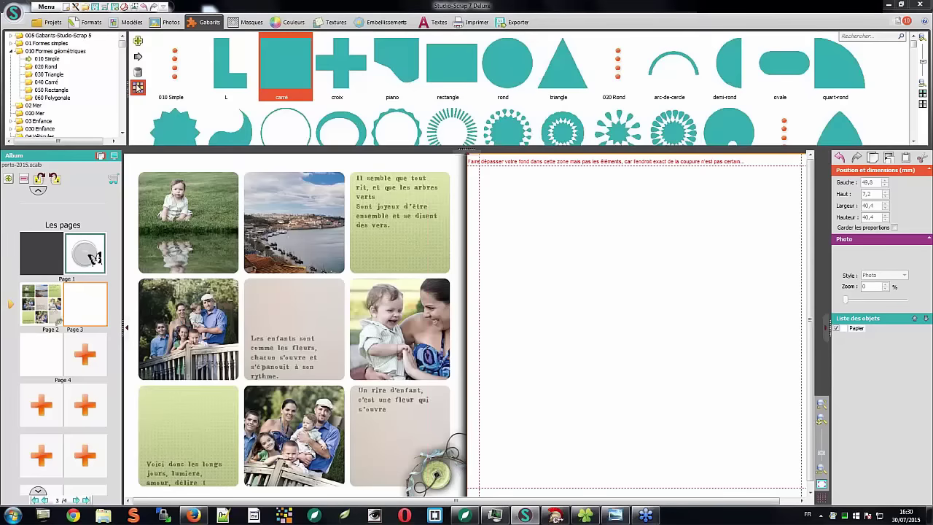
left_click(138, 87)
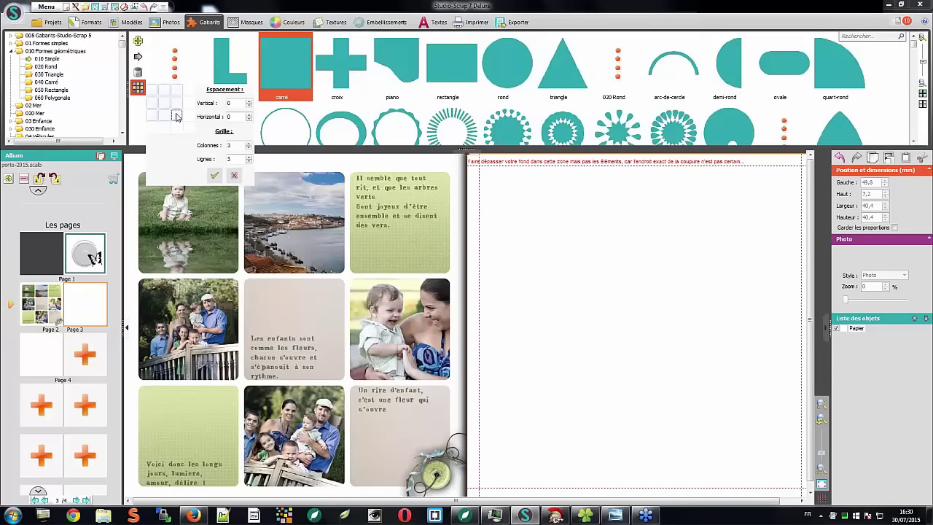
left_click(236, 103)
key("BackSpace")
type("10")
key("Tab")
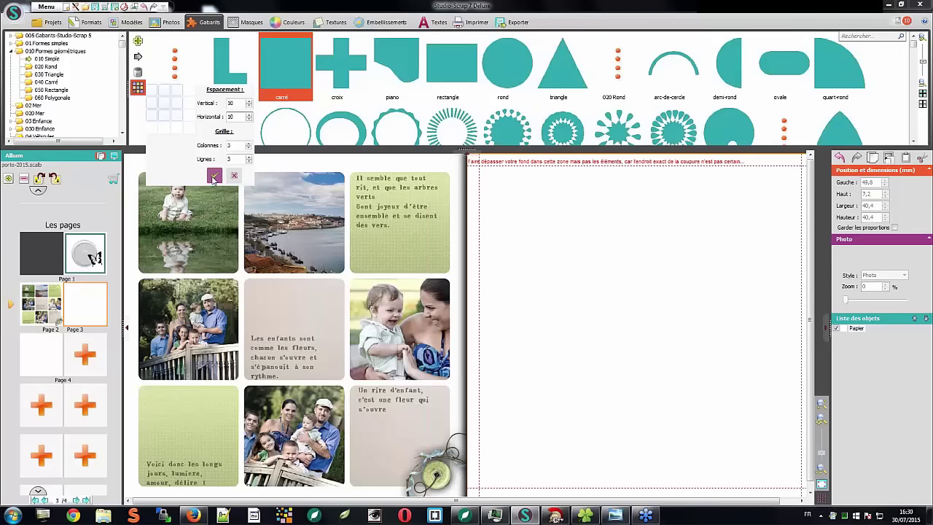
left_click(214, 175)
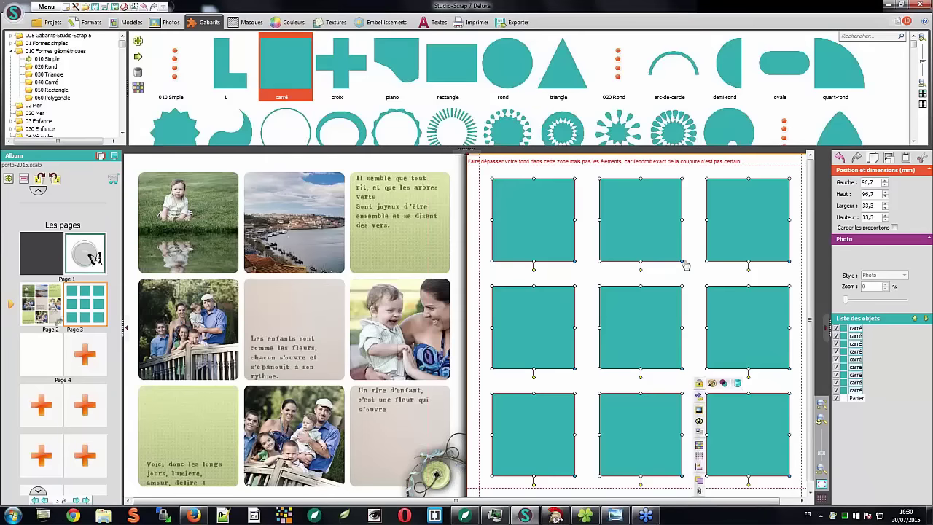
- Deselect the grid and enlarge only the top-left square of page 3 from its lower-right corner
left_click(489, 245)
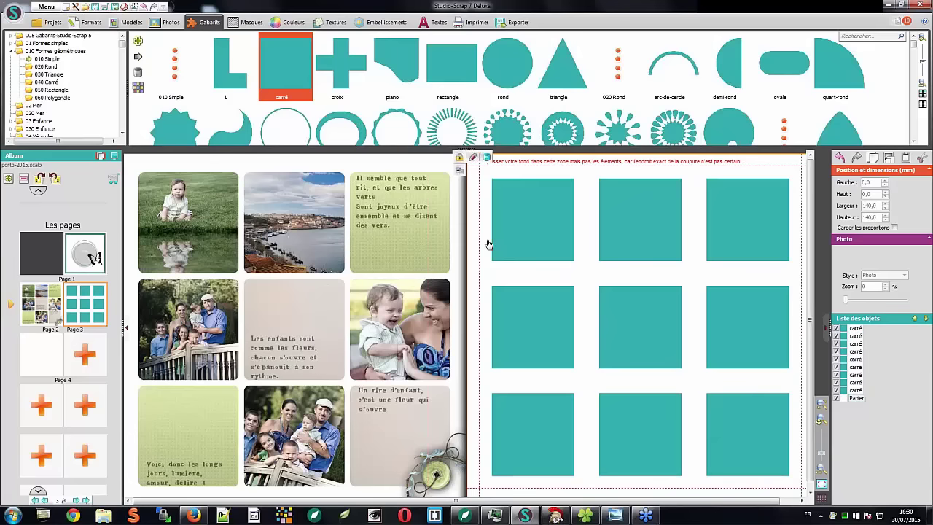
left_click(527, 232)
left_click_drag(575, 261, 588, 280)
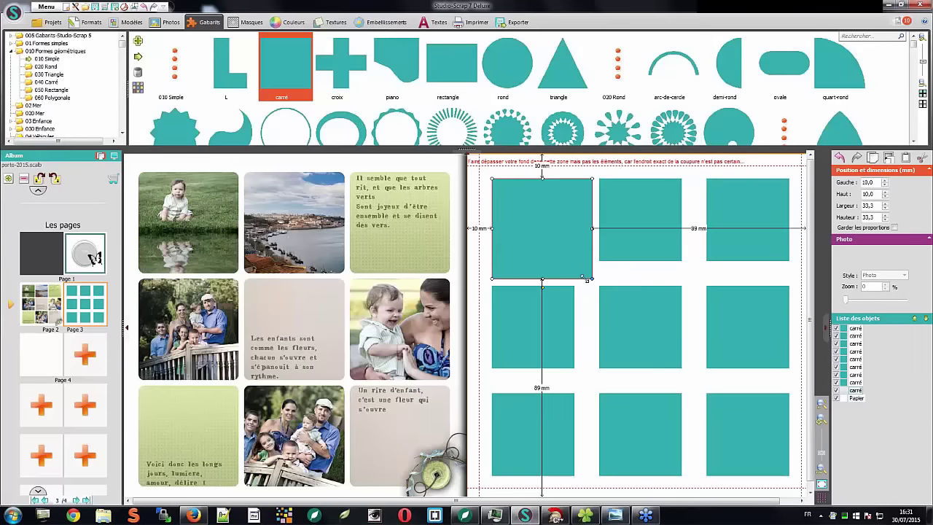
- Enlarge page 3's top-left square to about 40 mm, then fill it with Depositphotos_11581723_original and the top-middle square with Depositphotos_16889553_original
left_click_drag(587, 280, 588, 280)
left_click(164, 25)
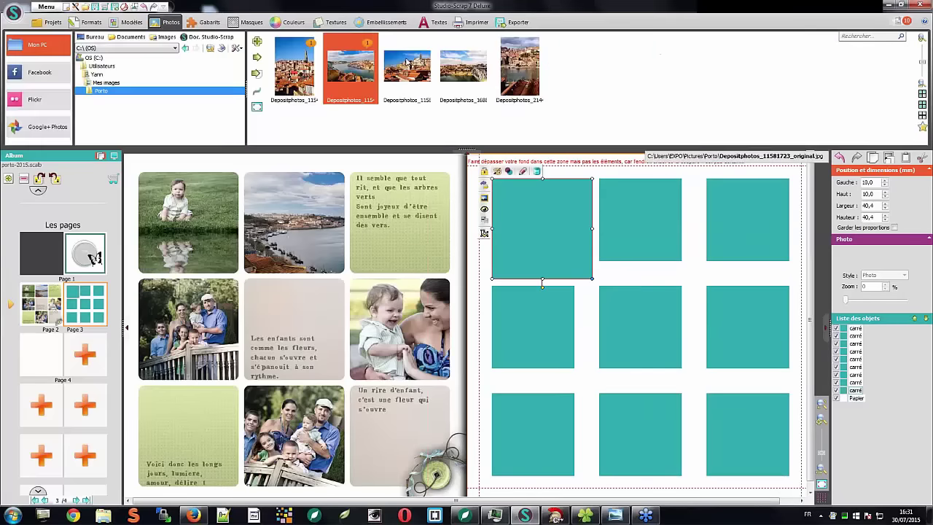
double_click(407, 66)
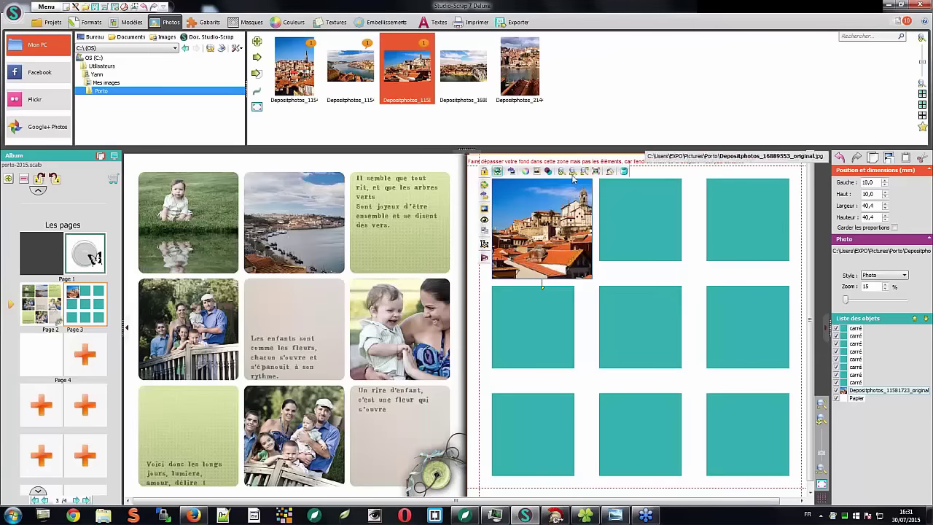
double_click(463, 65)
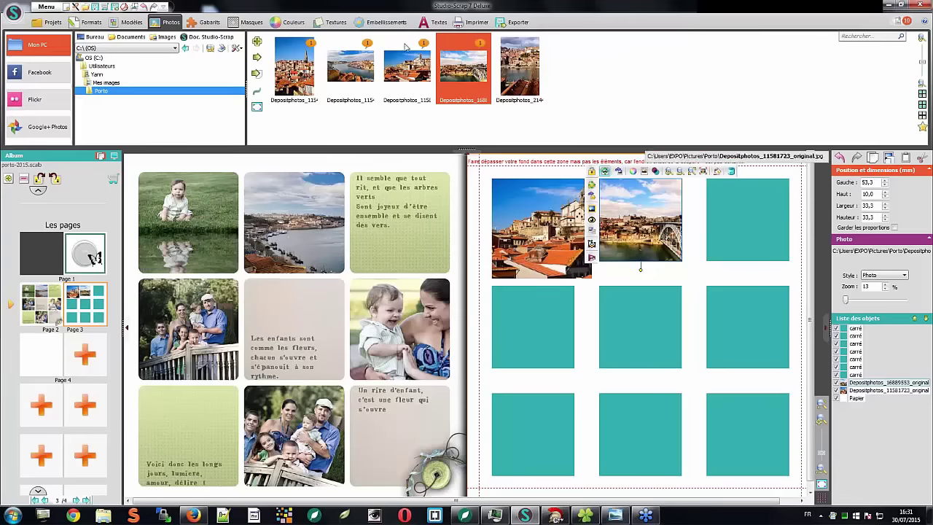
- Add the Animaux embellishment animal-coccinelle-orange, rotate it slightly, shrink it to about 11 × 13 mm and place it on the top-middle photo's lower-right corner
left_click(381, 23)
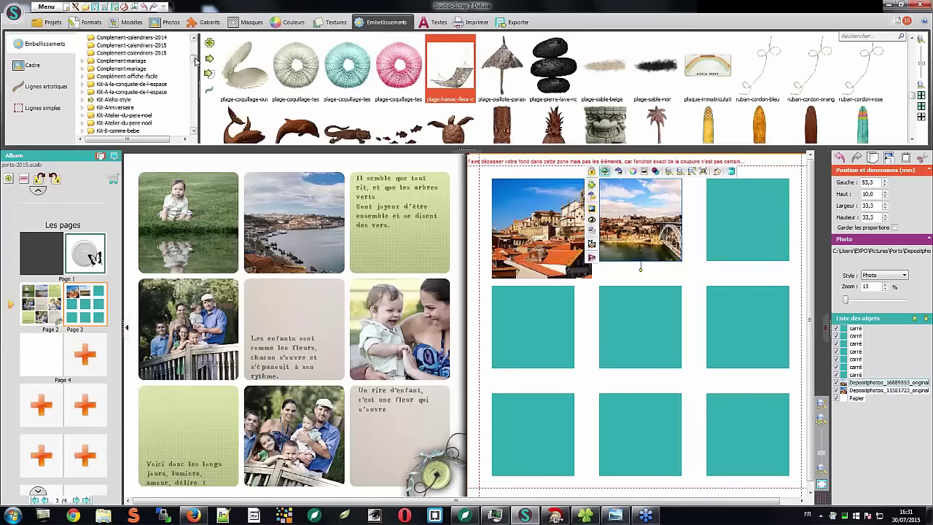
left_click_drag(196, 62, 194, 44)
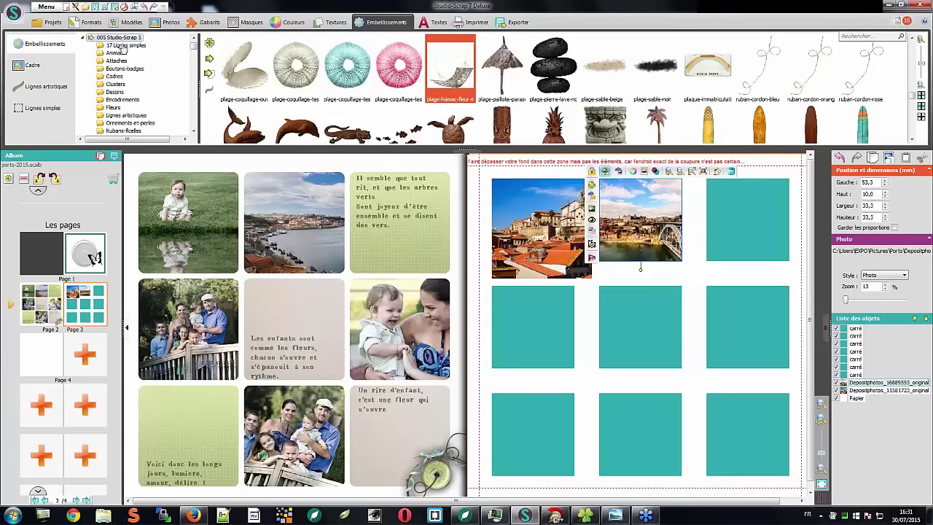
left_click(116, 54)
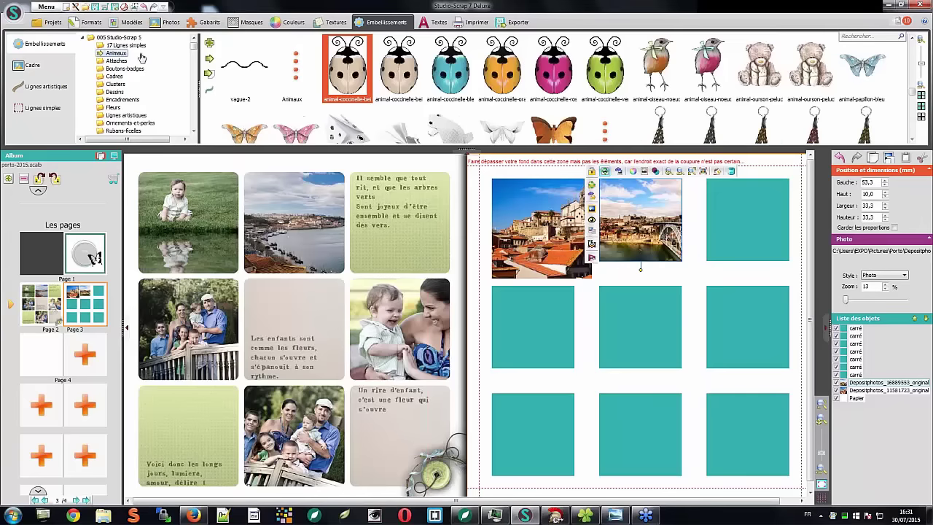
left_click(501, 68)
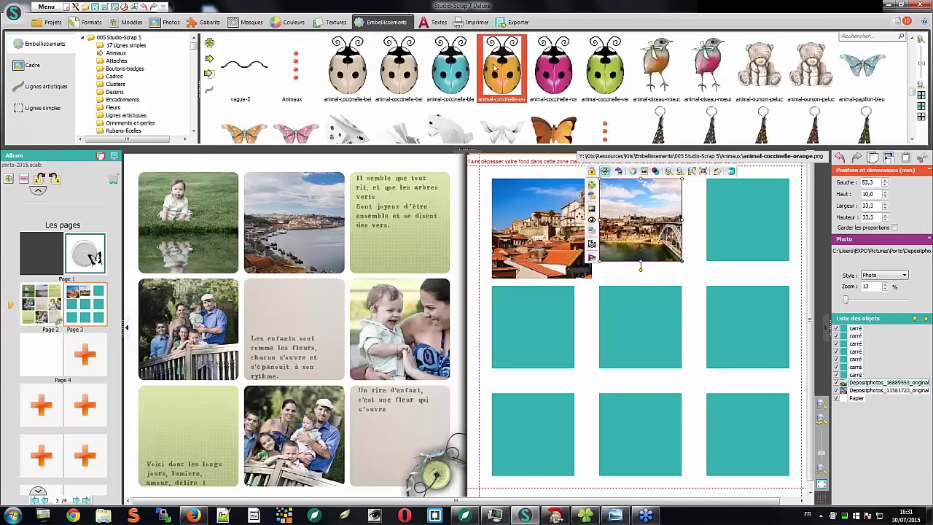
left_click_drag(390, 144, 636, 360)
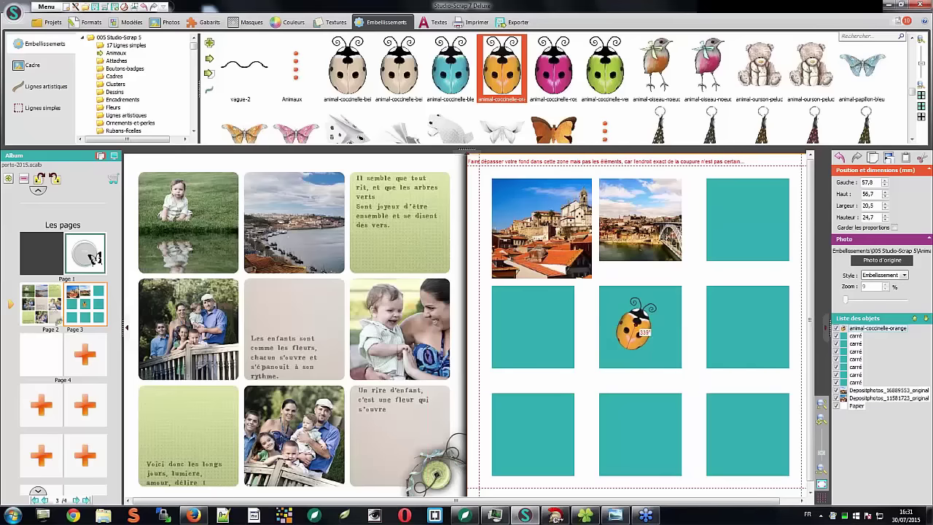
left_click_drag(633, 328, 675, 259)
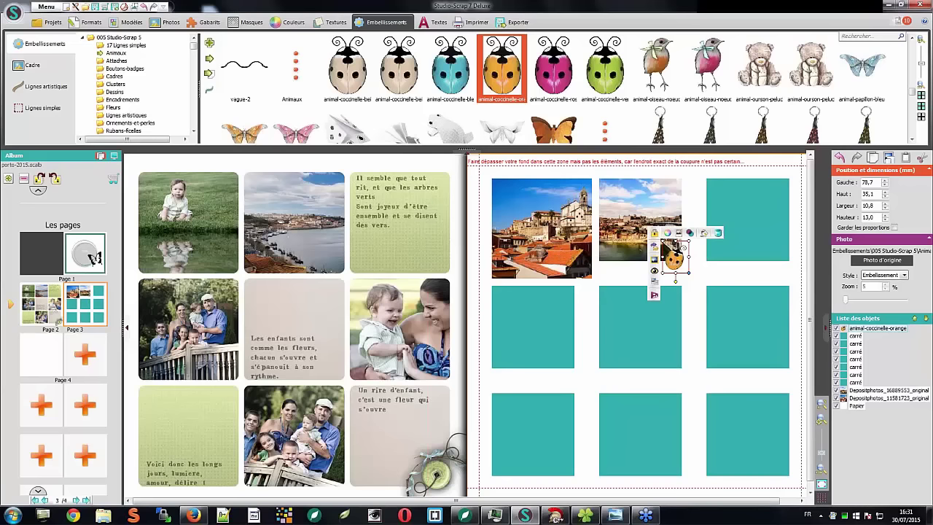
- Go to blank page 4 and add a carré shape about 67 mm wide in its upper-left area
left_click(97, 8)
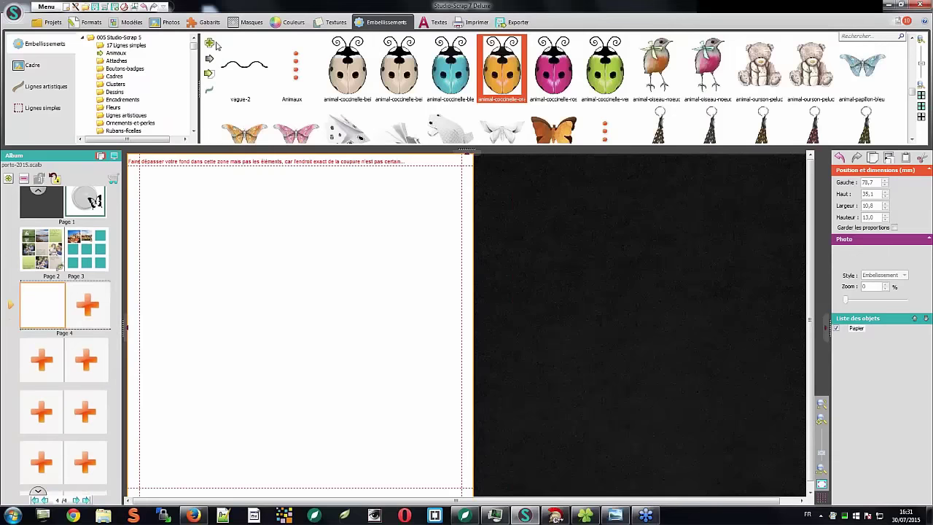
left_click(170, 23)
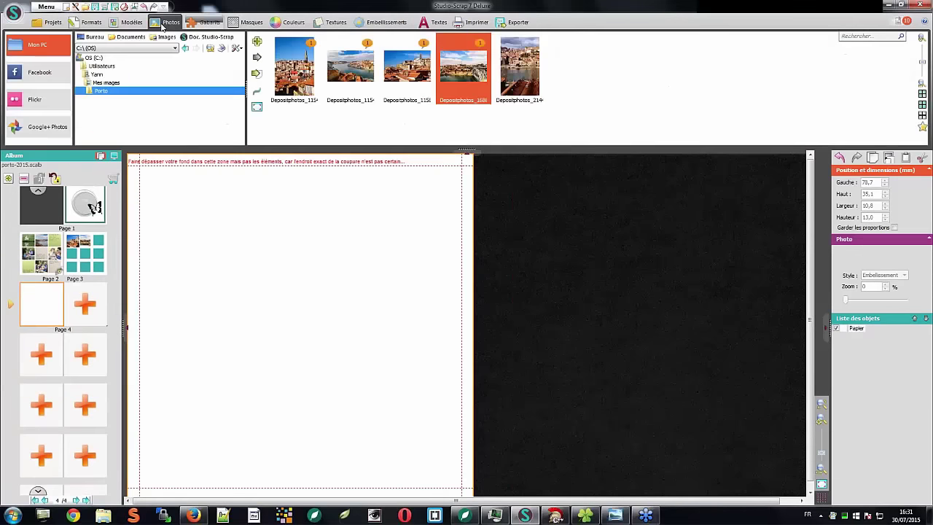
left_click(206, 21)
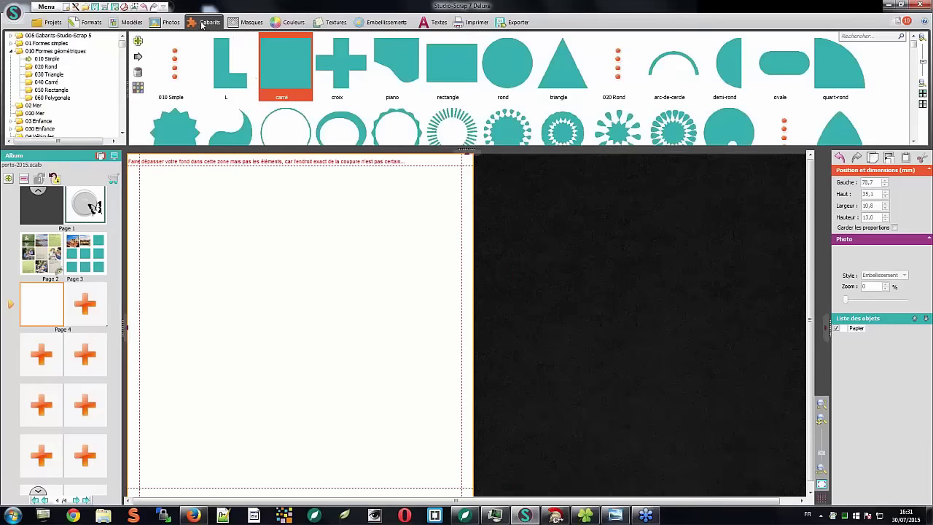
left_click(137, 41)
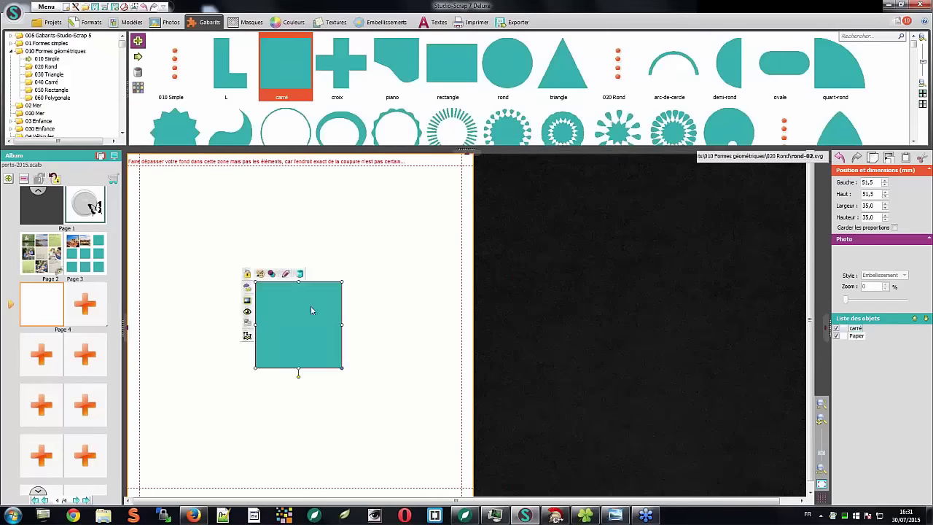
left_click_drag(310, 305, 144, 160)
left_click_drag(229, 267, 307, 345)
left_click_drag(260, 299, 264, 304)
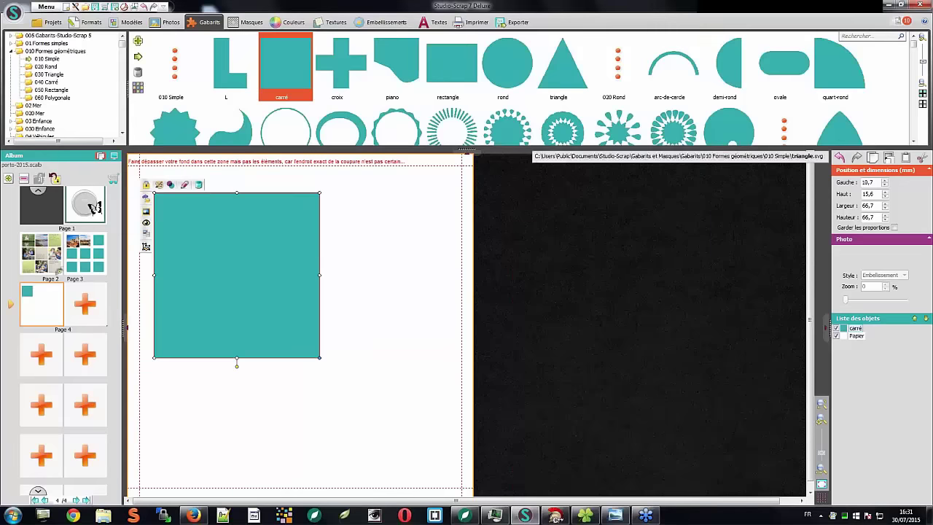
- Add a rond shape about 74 mm in diameter, overlapping the square's lower-right corner on page 4
left_click(508, 61)
left_click(138, 41)
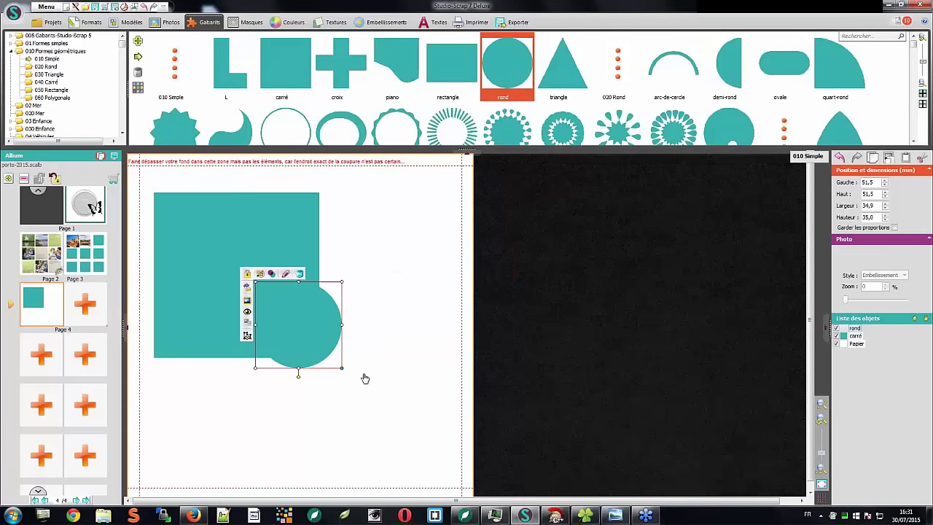
left_click_drag(343, 368, 441, 470)
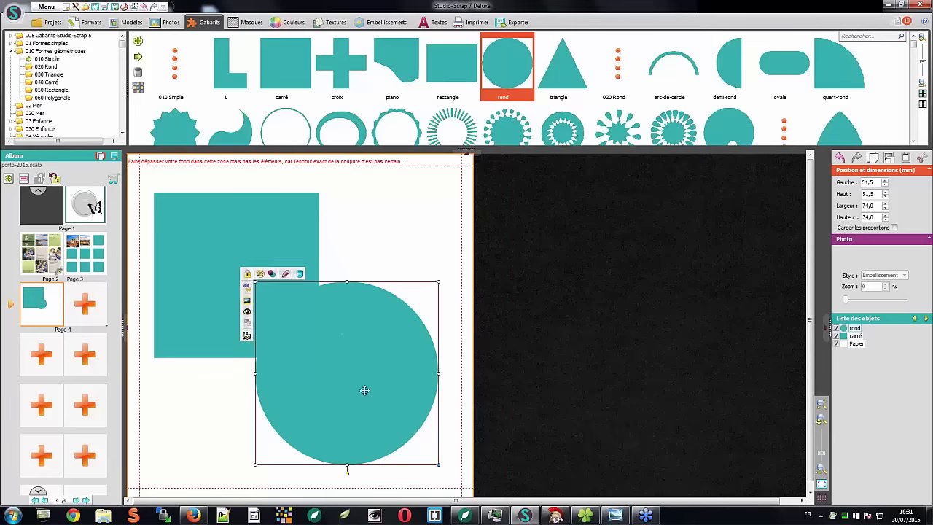
left_click_drag(365, 389, 362, 385)
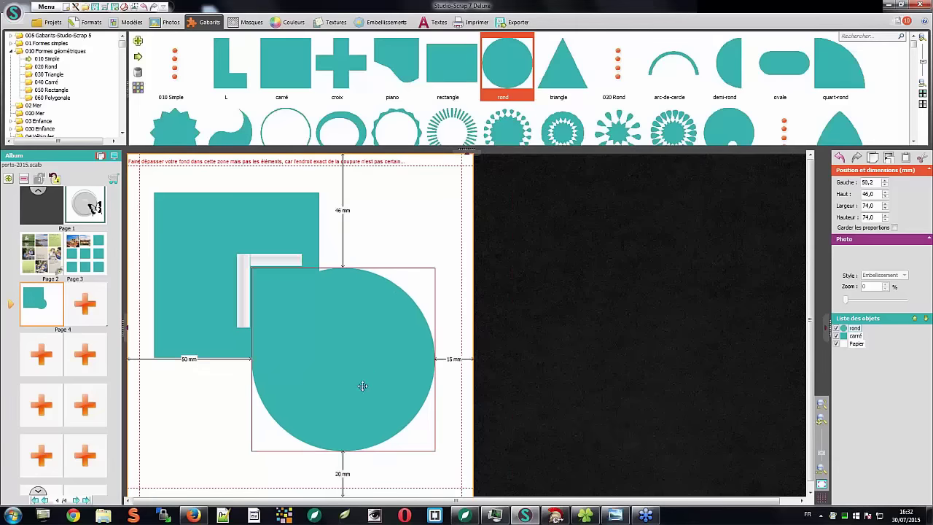
- Add a rectangle shape about 72 × 54 mm in page 4's lower-left area, overlapping the square and the circle
left_click(452, 64)
left_click(138, 41)
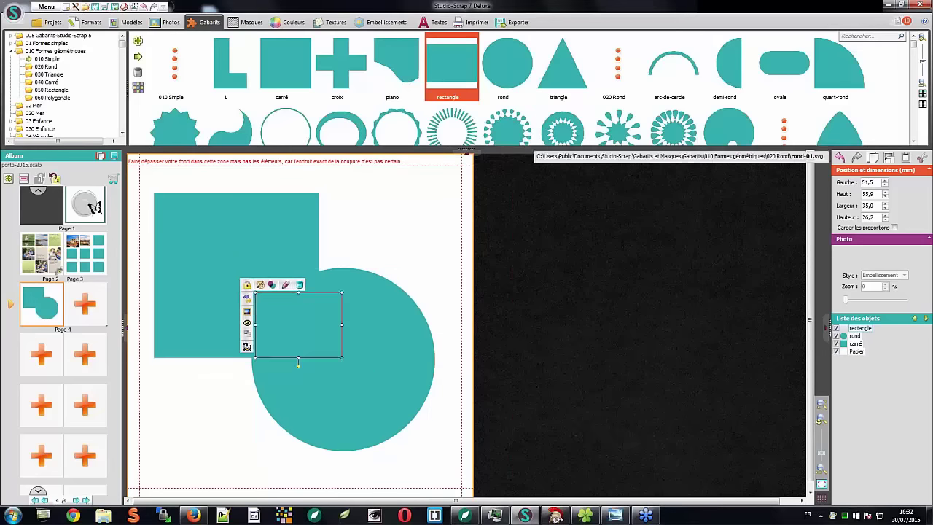
mouse_move(216, 347)
left_mouse_down()
mouse_move(223, 356)
mouse_move(219, 349)
left_mouse_up()
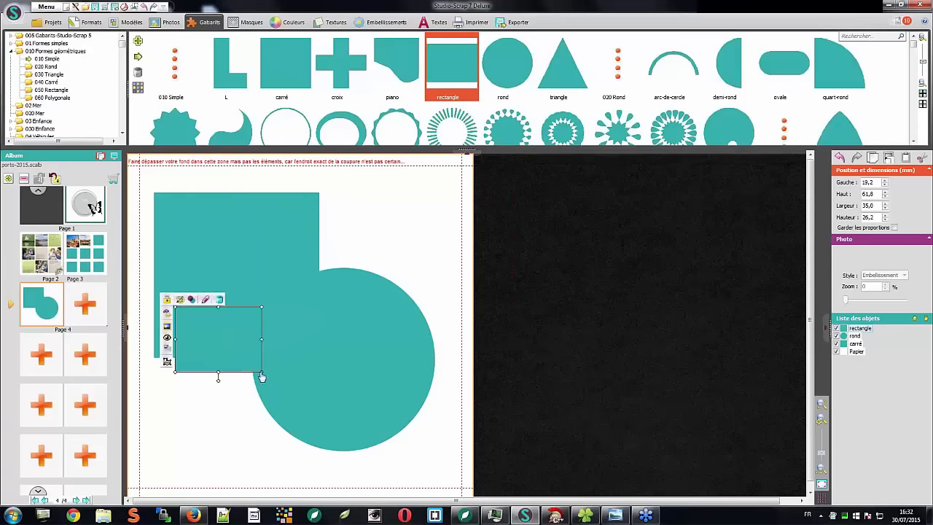
left_click_drag(262, 372, 267, 229)
- Fill page 4's square with Depositphotos_21441285_original, the circle with Depositphotos_16889553_original and the rectangle with Depositphotos_11547202_original
left_click(167, 22)
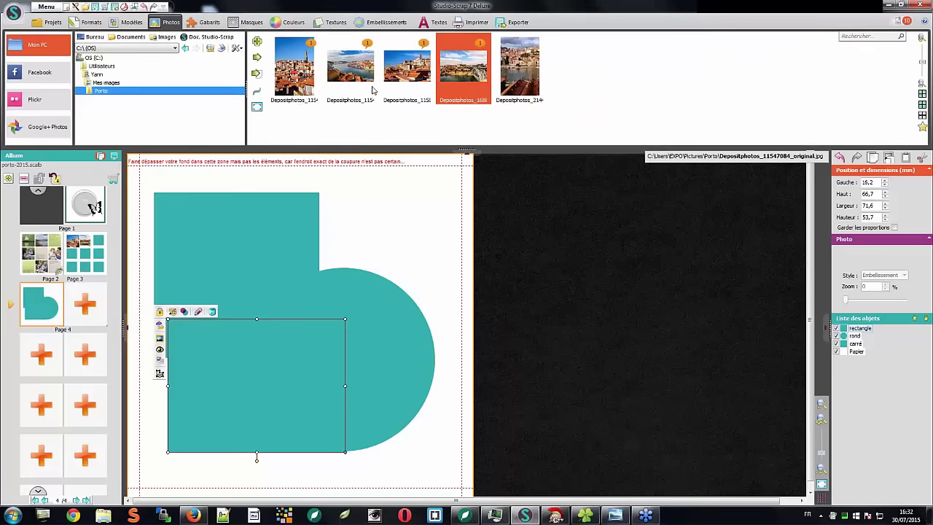
left_click_drag(522, 63, 267, 242)
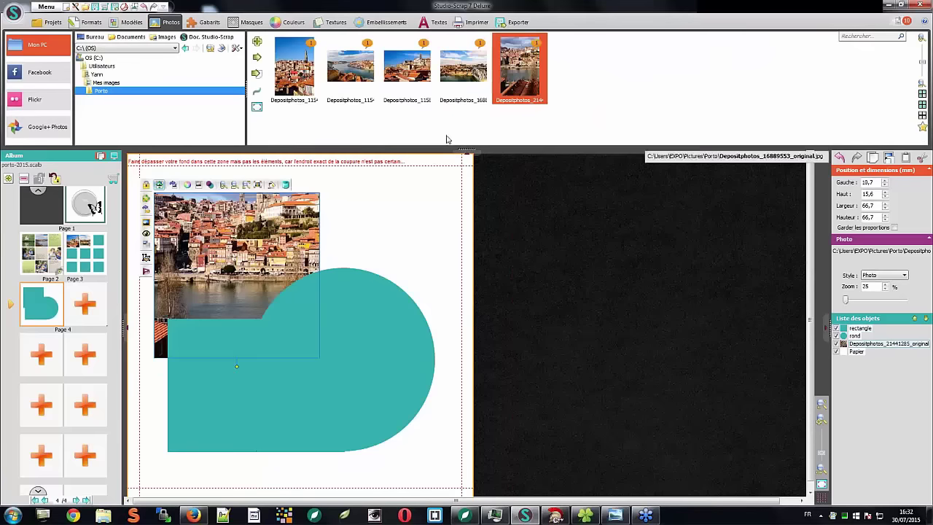
left_click_drag(463, 67, 377, 337)
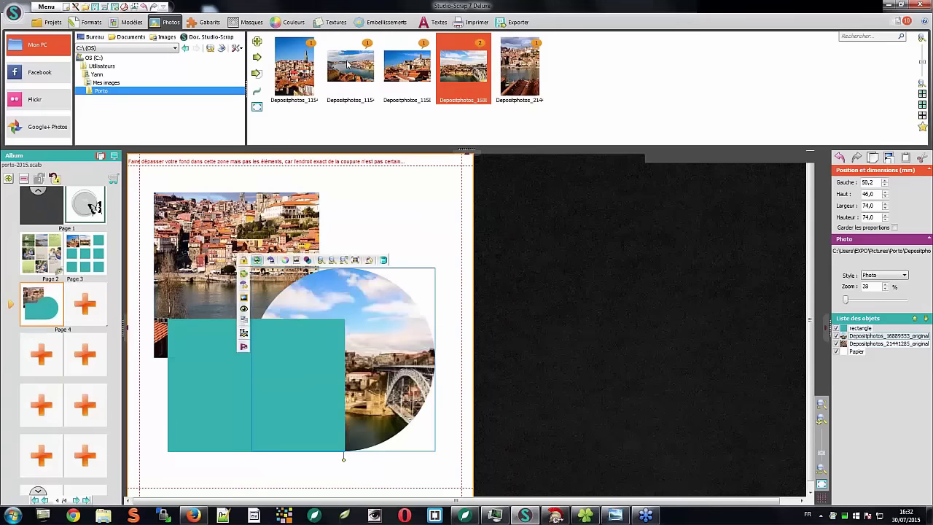
left_click_drag(349, 64, 239, 420)
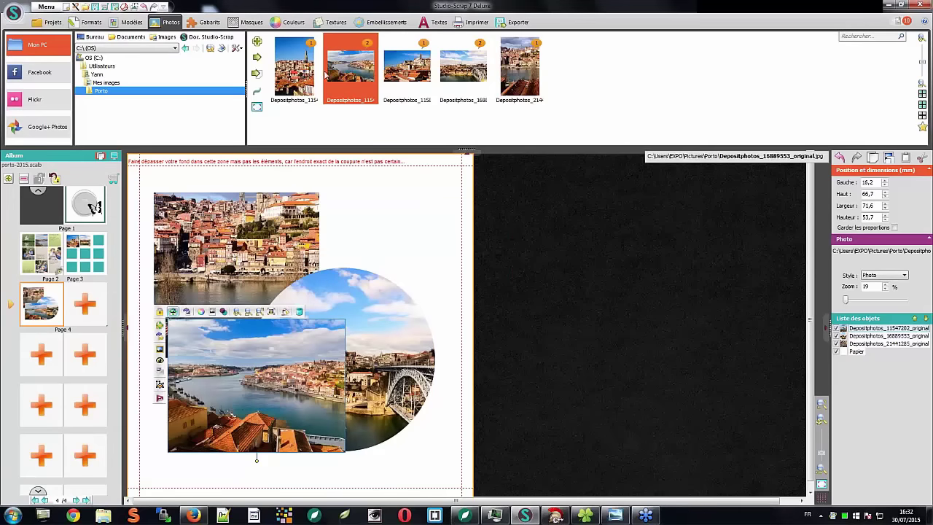
- Select all three photos on page 4 and move them together about 7 mm right and 2 mm up
left_click(295, 299)
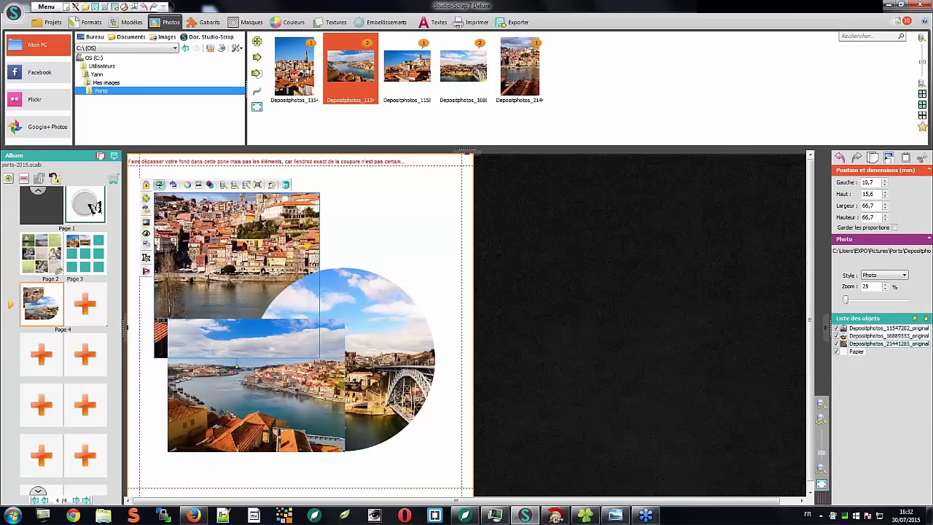
left_click(346, 322, "ctrl")
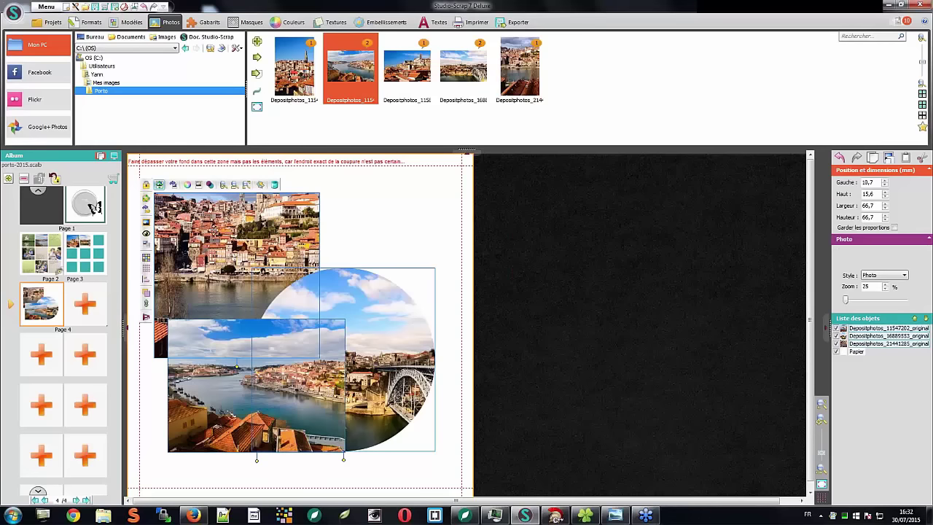
left_click(146, 202)
left_click_drag(181, 237, 207, 212)
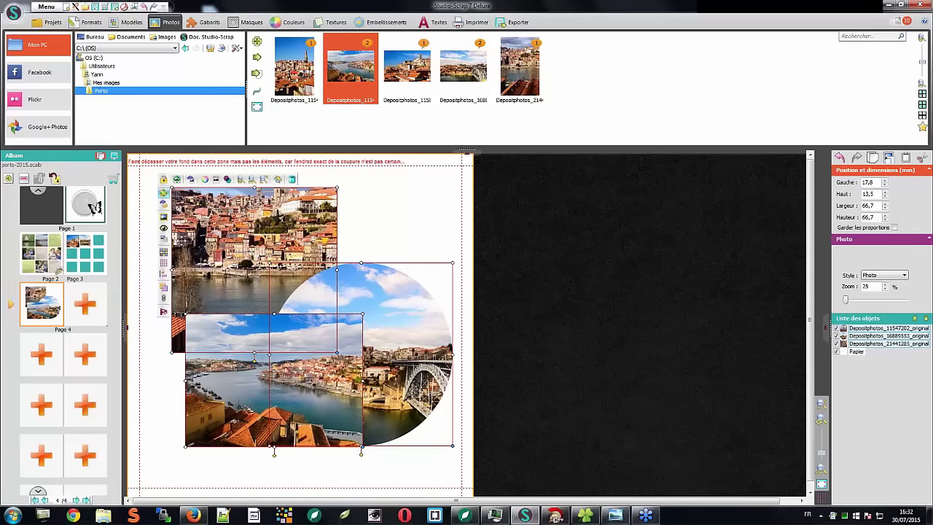
- Give the three selected photos a border with a thickness of 11
left_click(163, 217)
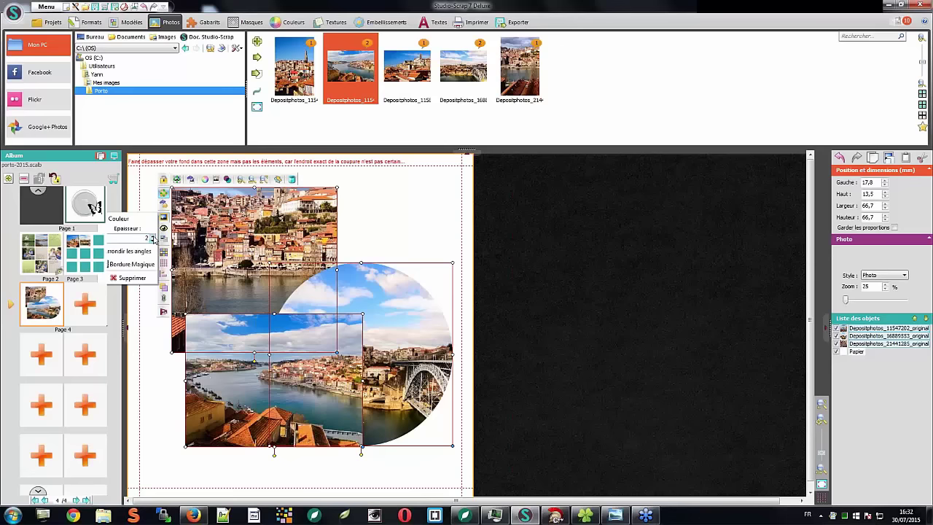
left_click(153, 237)
left_click(154, 237)
left_click(153, 236)
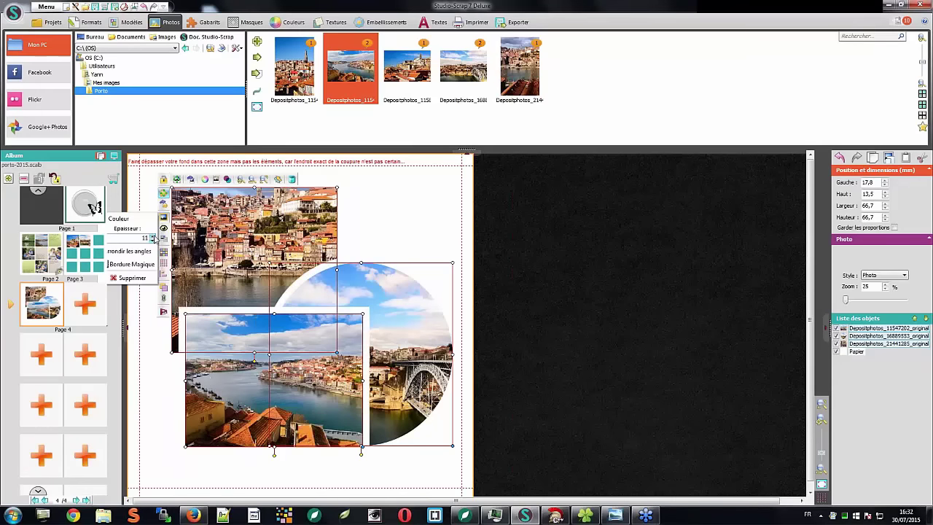
- Apply Bordure Magique to the three photos, deselect them and shift the rectangular photo slightly down and to the right
left_click(133, 264)
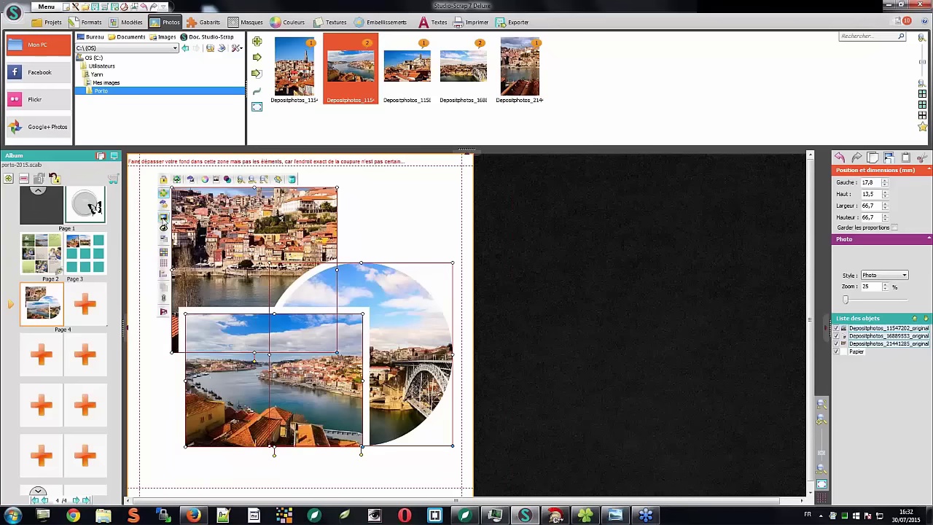
left_click(162, 218)
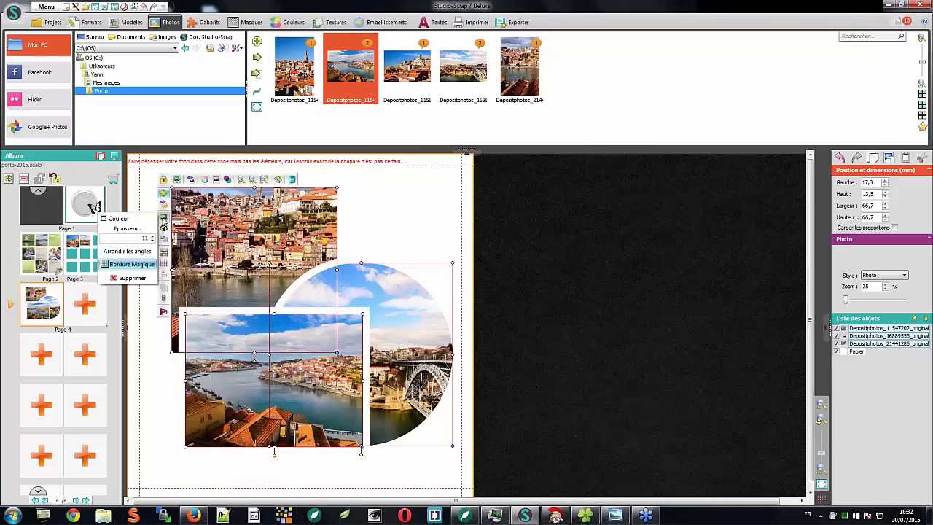
left_click(134, 265)
left_click(375, 220)
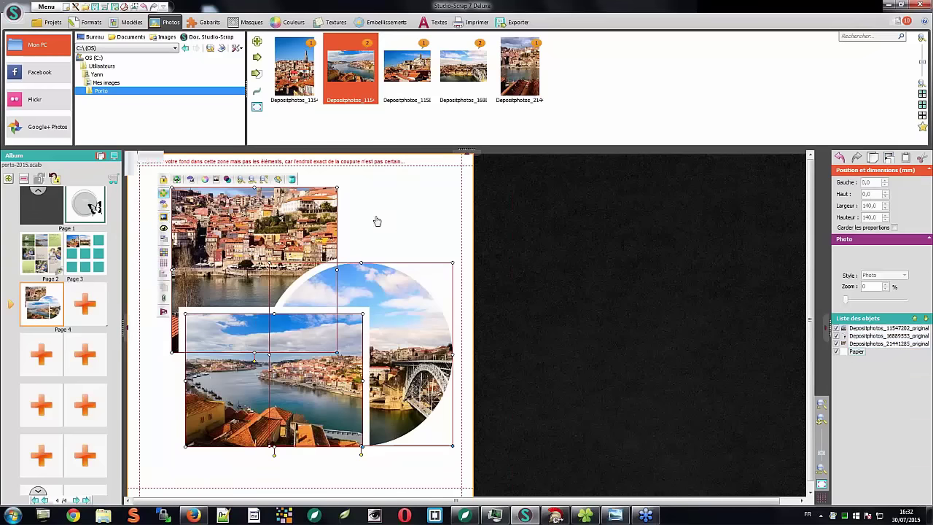
left_click(290, 360)
left_click_drag(291, 360, 309, 377)
- Apply the tissu-arabesque-bleu texture as the background of the current page only
left_click(337, 23)
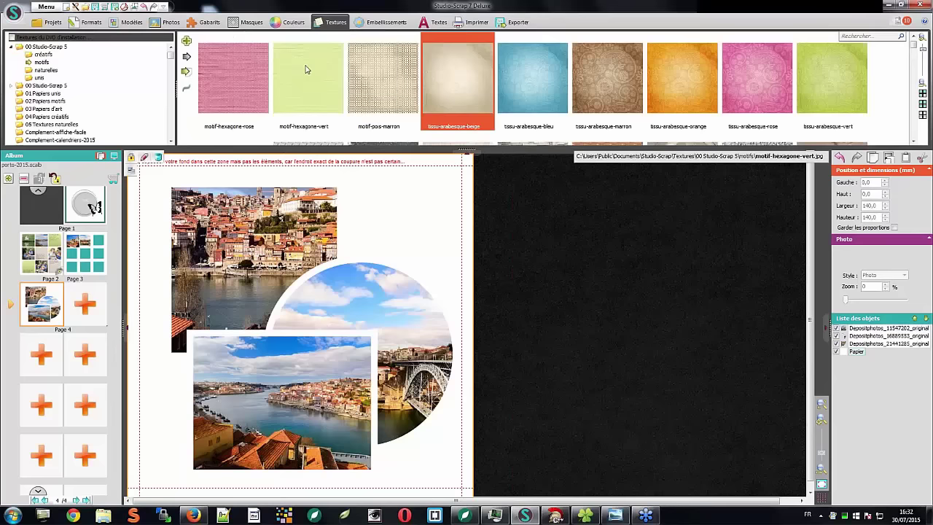
left_click(533, 66)
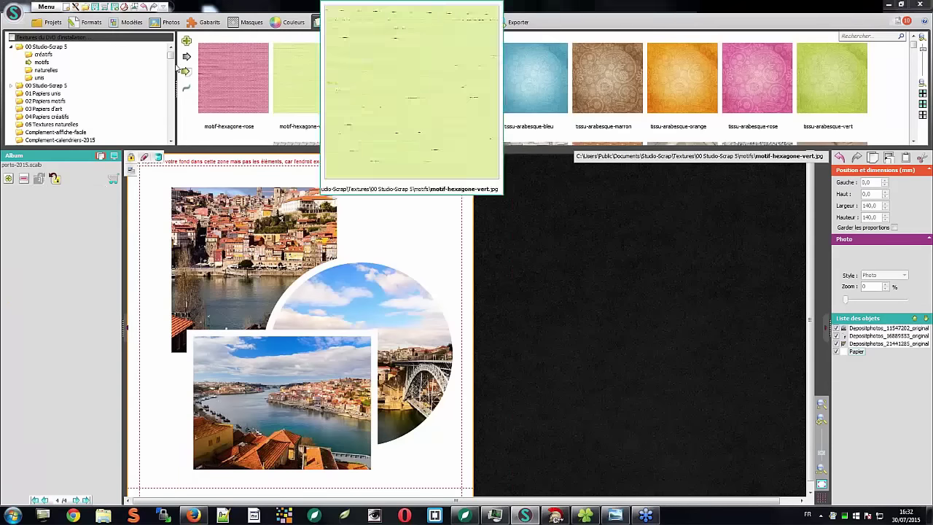
left_click(186, 72)
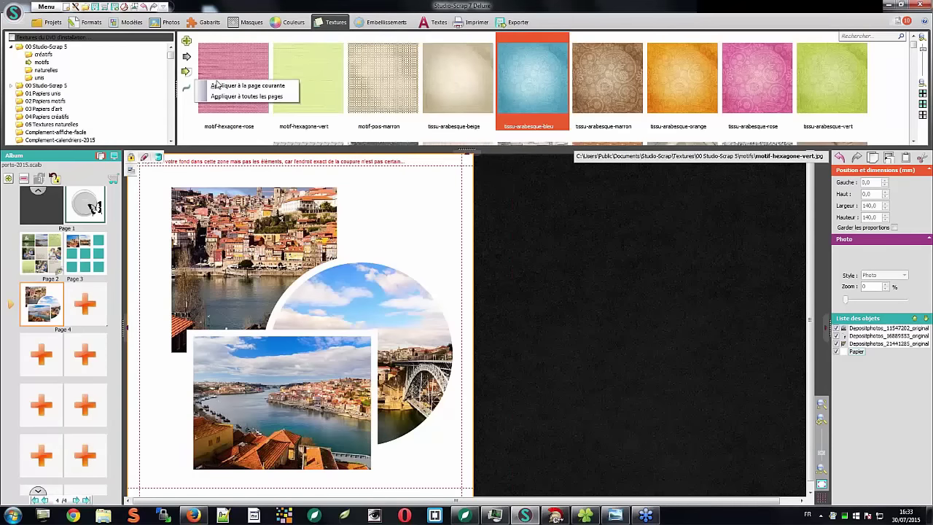
left_click(217, 86)
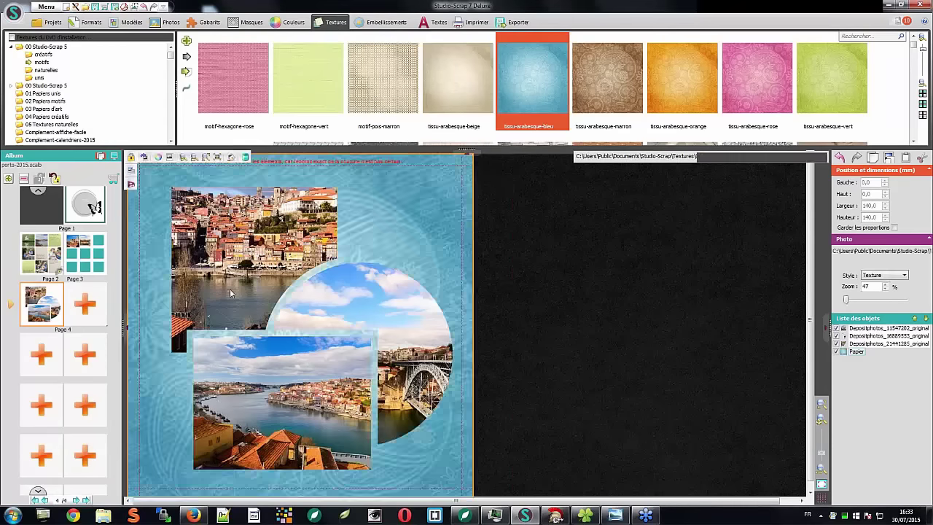
- Reposition the rectangular river photo on page 4 at 17.4 mm left and 74.5 mm top, and deselect it
left_click(260, 372)
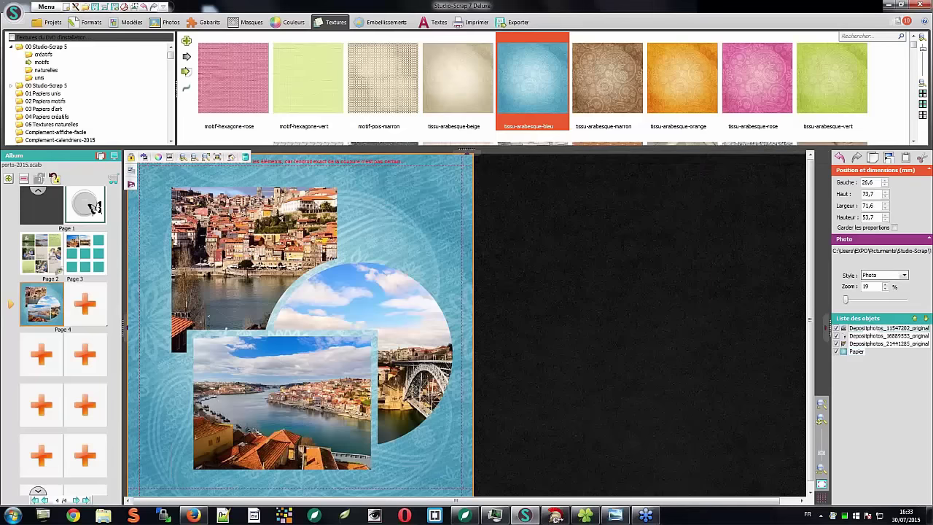
mouse_move(246, 356)
left_mouse_down()
mouse_move(221, 357)
mouse_move(240, 321)
mouse_move(275, 313)
mouse_move(303, 357)
mouse_move(262, 367)
left_mouse_up()
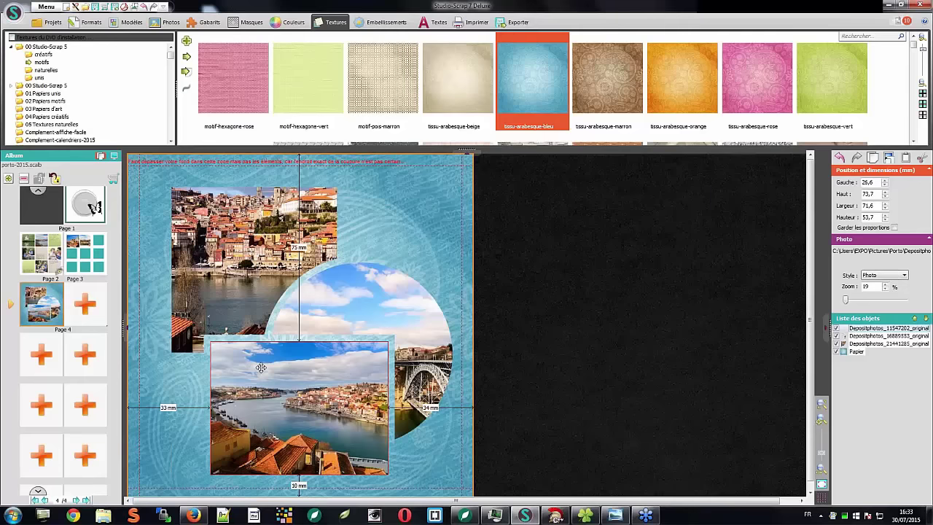
mouse_move(261, 368)
left_mouse_down()
mouse_move(206, 366)
mouse_move(261, 357)
left_mouse_up()
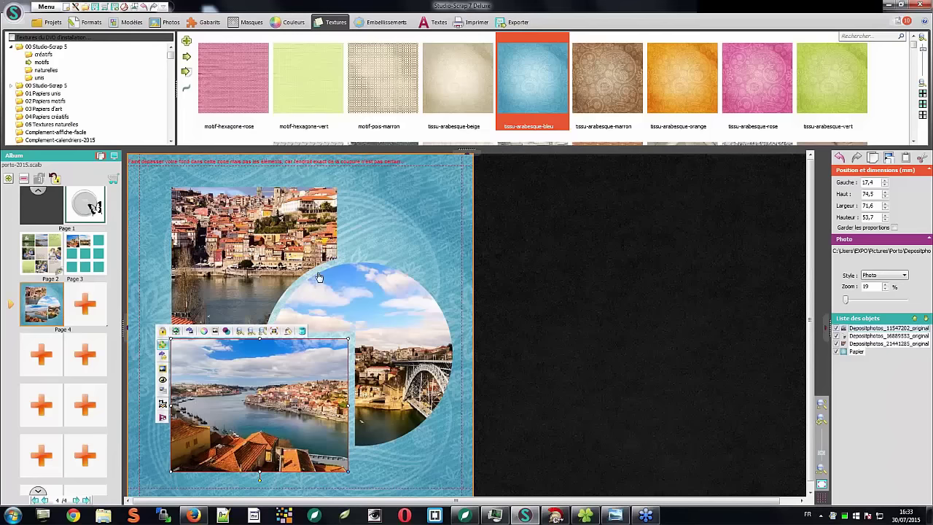
left_click(382, 229)
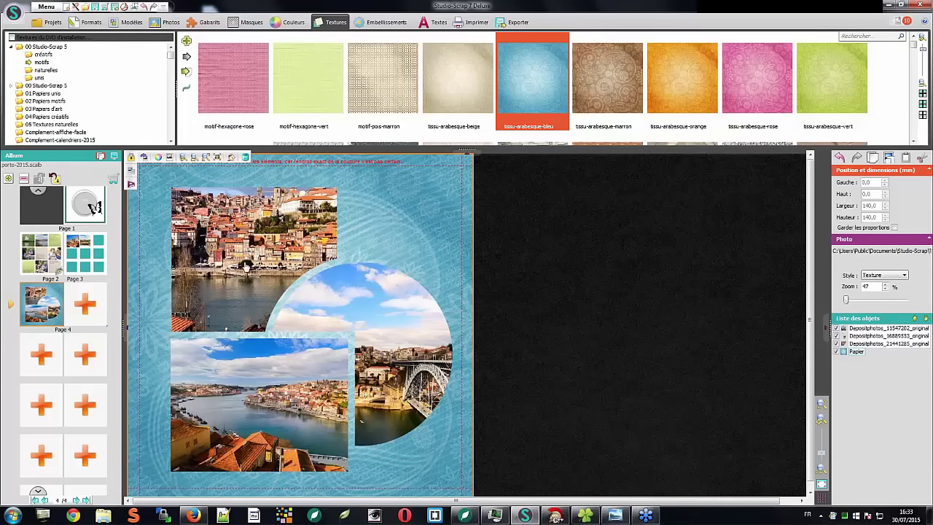
- Move the page with the teal squares ahead of the family photo template page so it becomes page 2
left_click(41, 311)
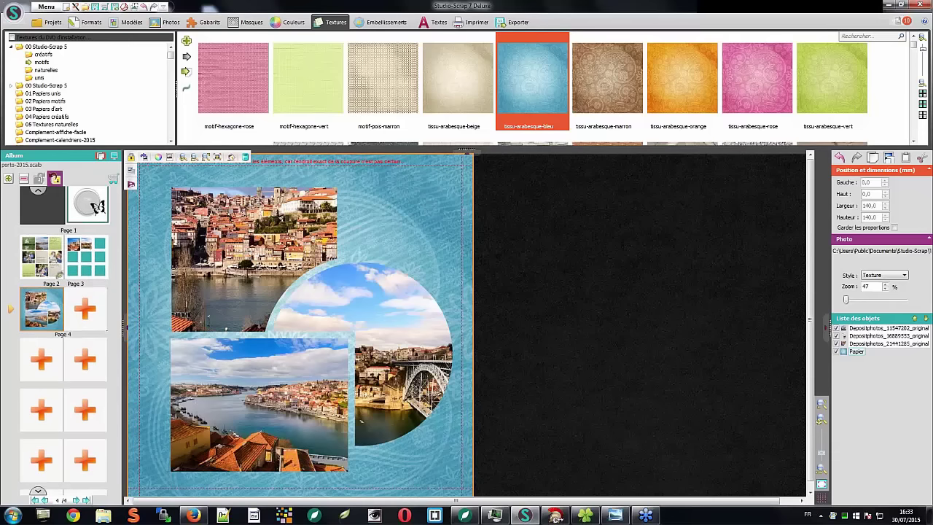
left_click(53, 259)
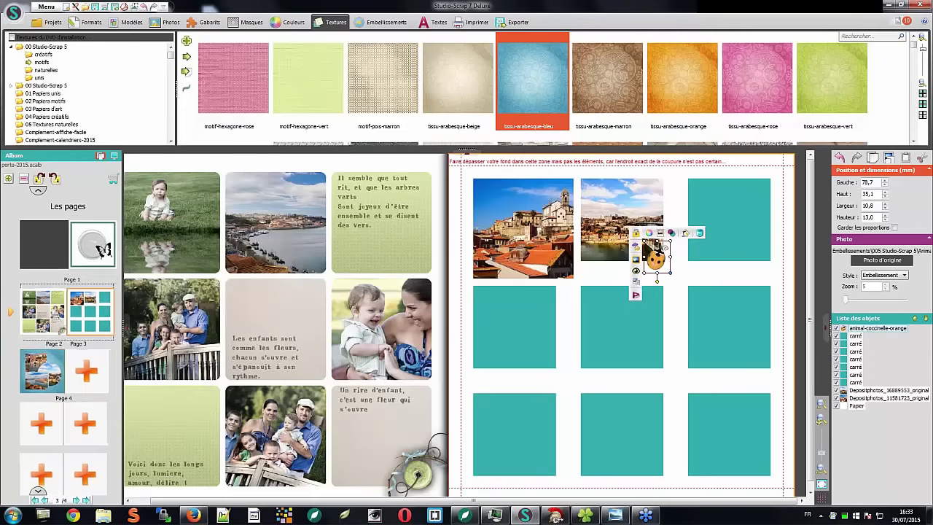
left_click(55, 179)
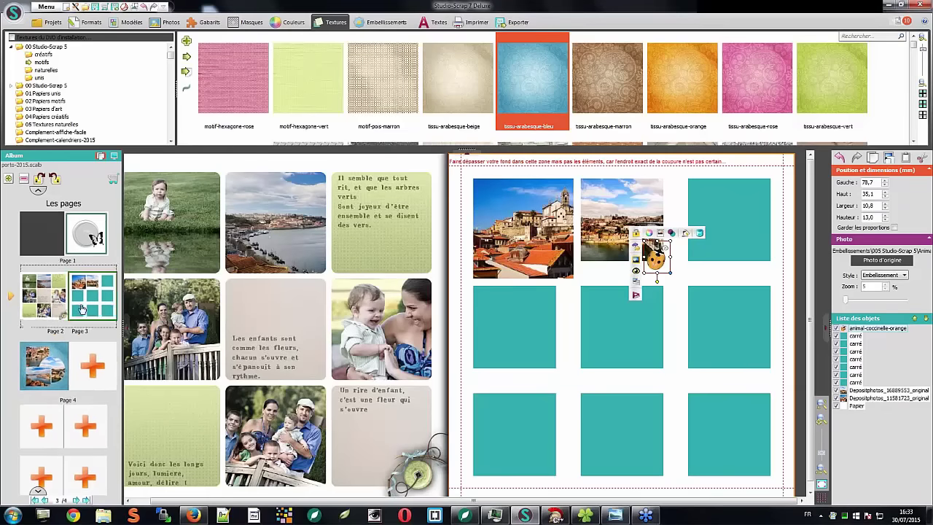
left_click(25, 313)
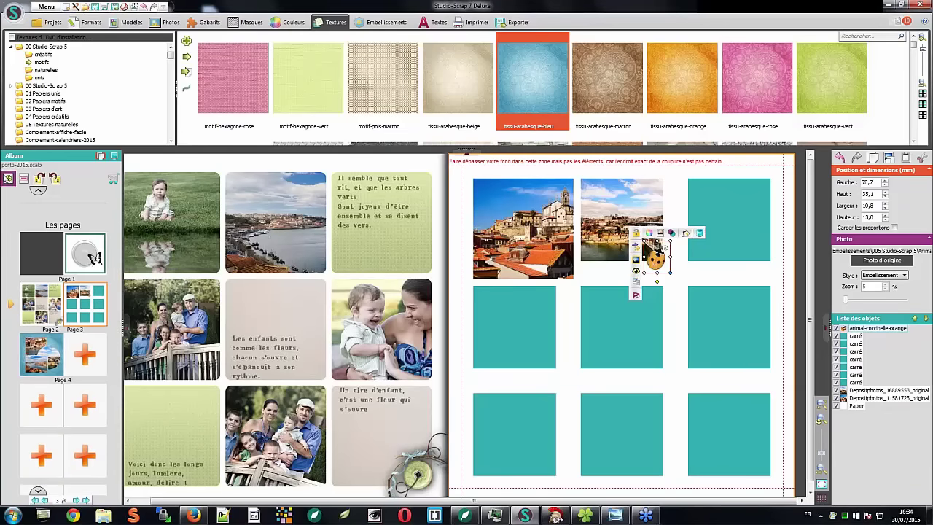
left_click(55, 179)
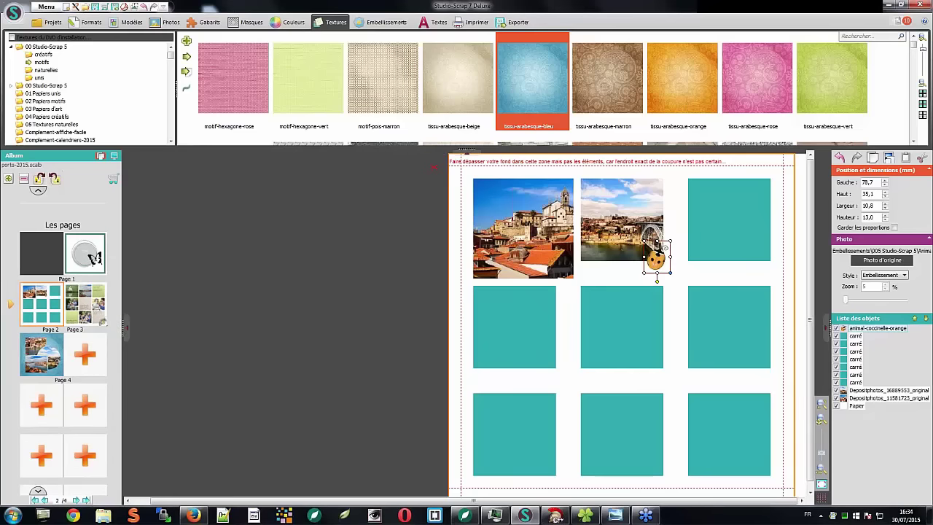
- Save the album using the Enregistrement rapide option
left_click(48, 302)
left_click(95, 9)
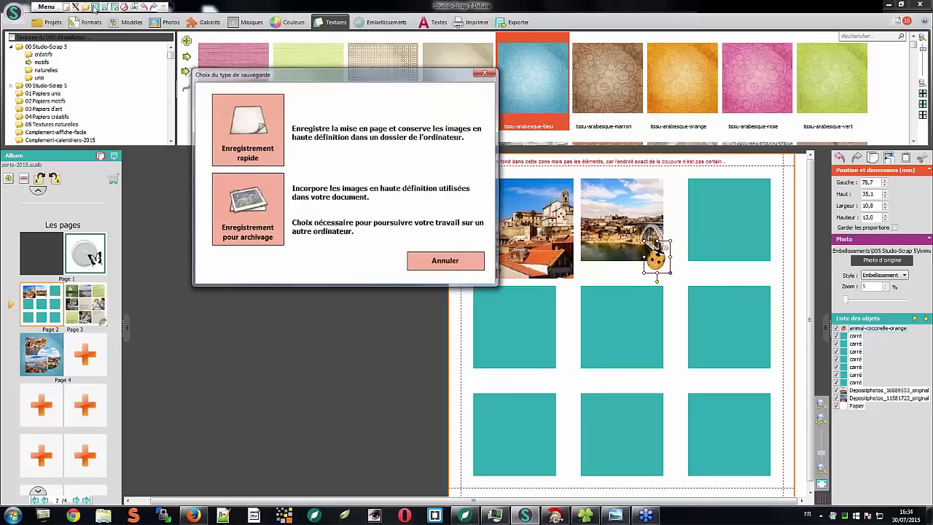
left_click(246, 115)
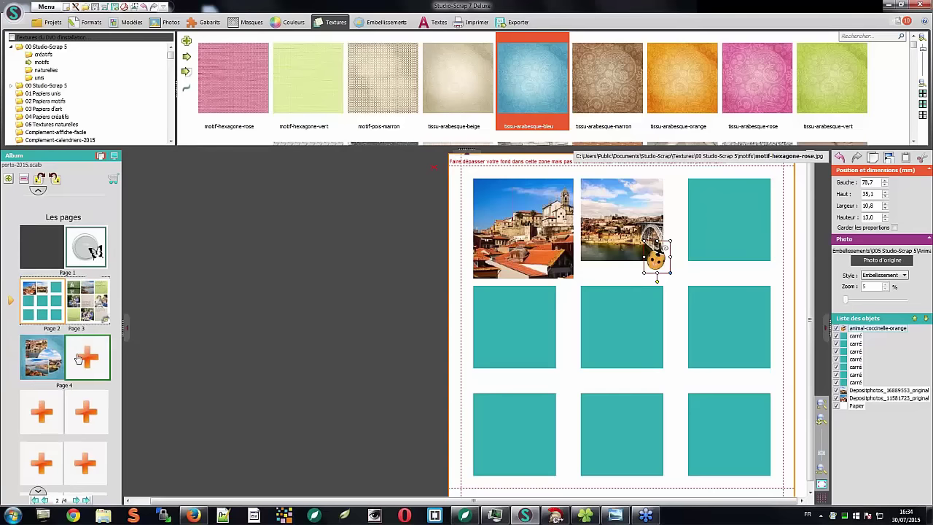
- Add a blank page 5 and extend the album with blank pages up to page 14
left_click(48, 357)
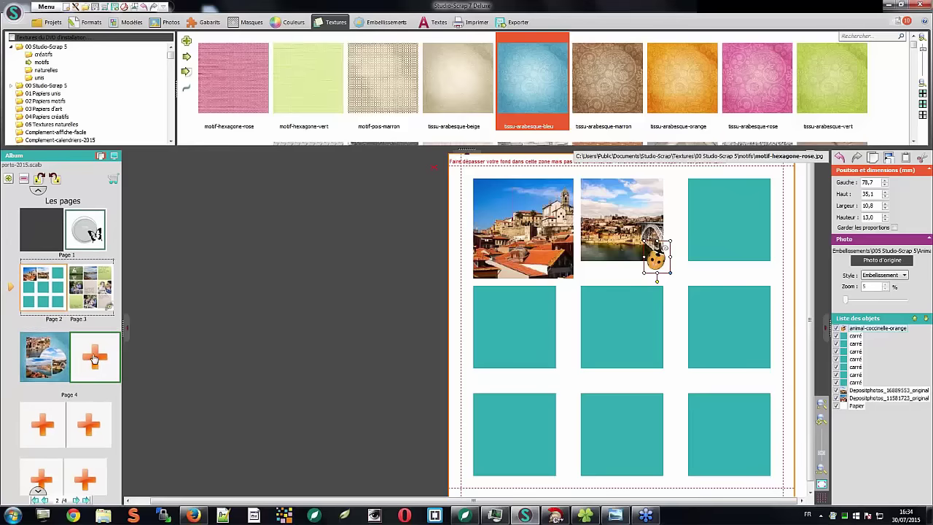
scroll(95, 358, "down", 1)
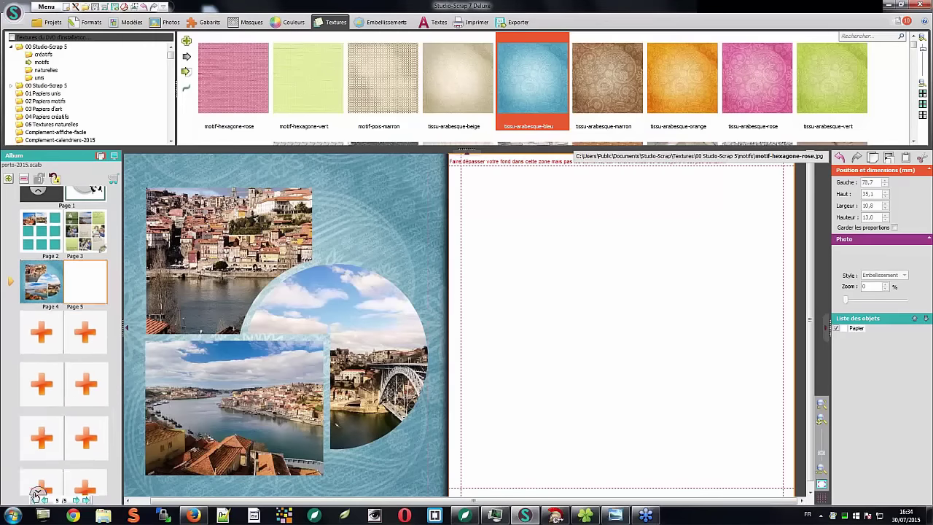
left_click(41, 453)
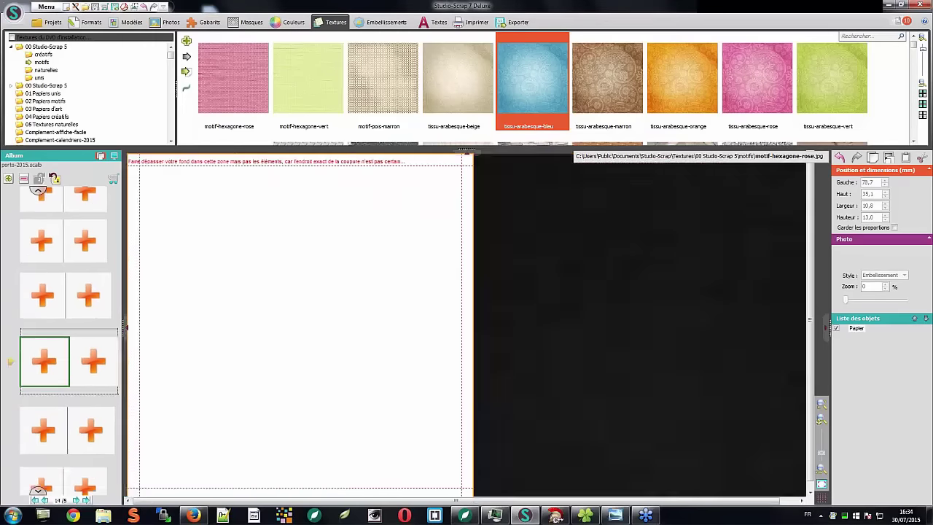
scroll(44, 365, "down", 1)
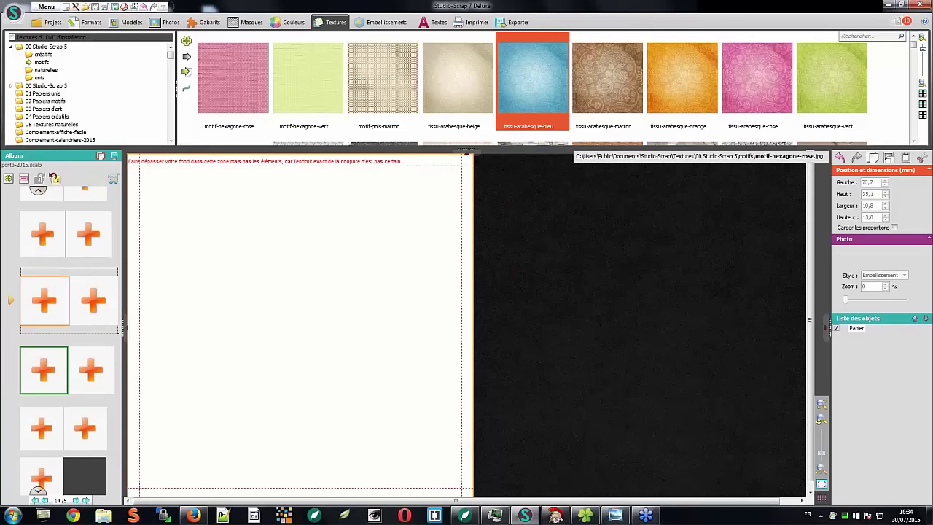
left_click(24, 288)
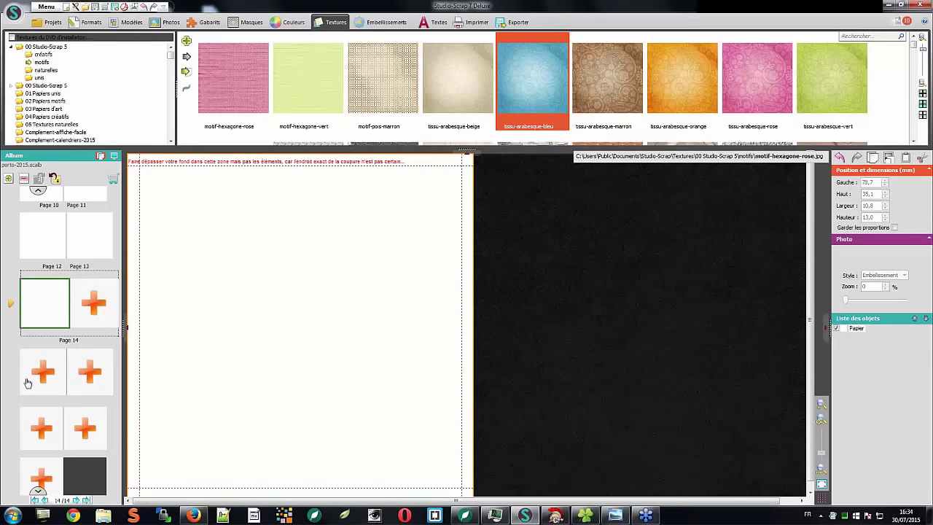
- Extend the album with further blank pages up to page 20
left_click(41, 472)
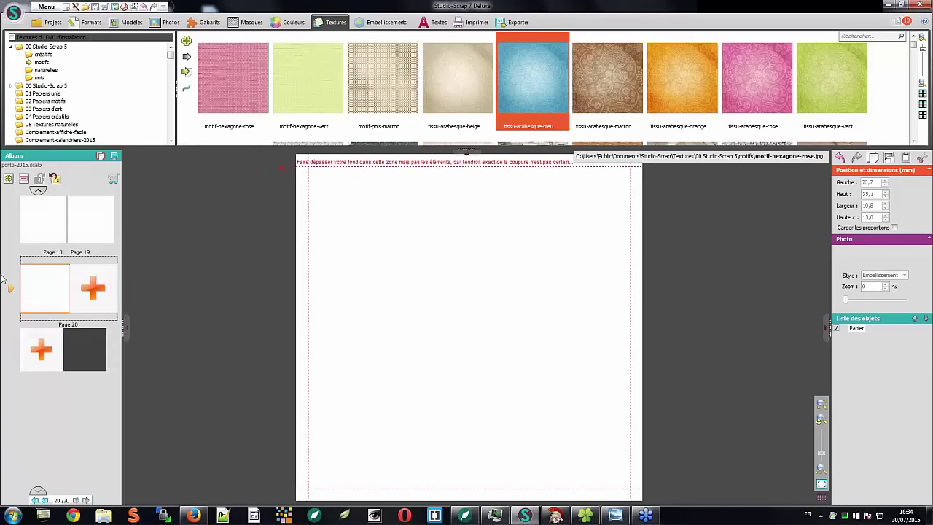
left_click(44, 279)
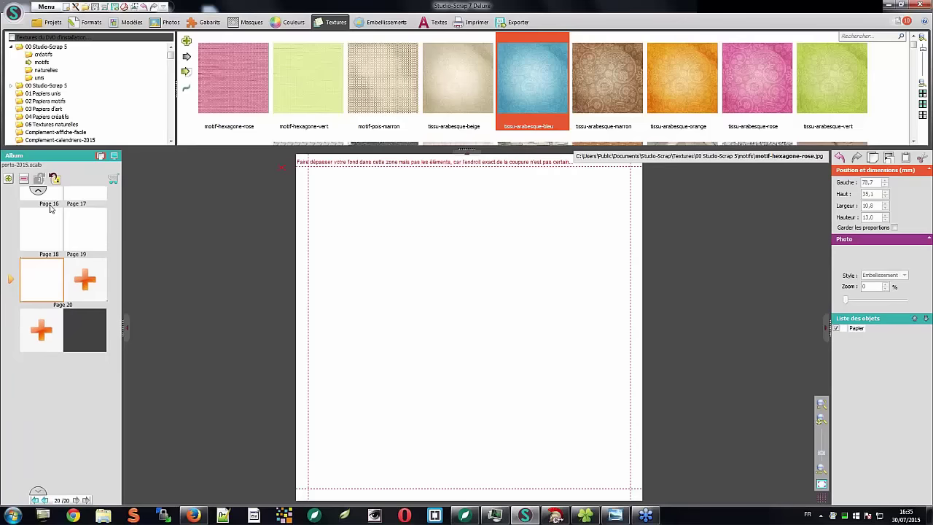
left_click(41, 282)
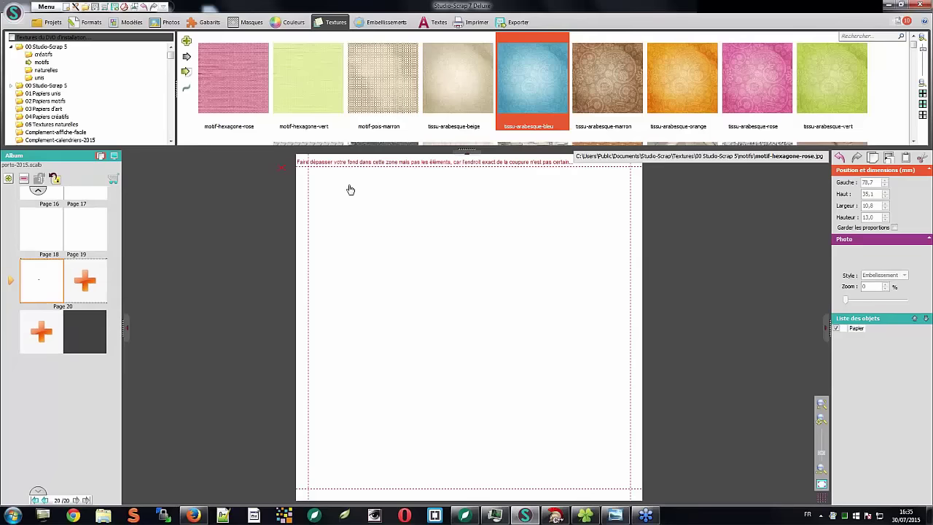
- Apply the motif-hexagone-vert texture as the background of page 19 only
left_click(319, 58)
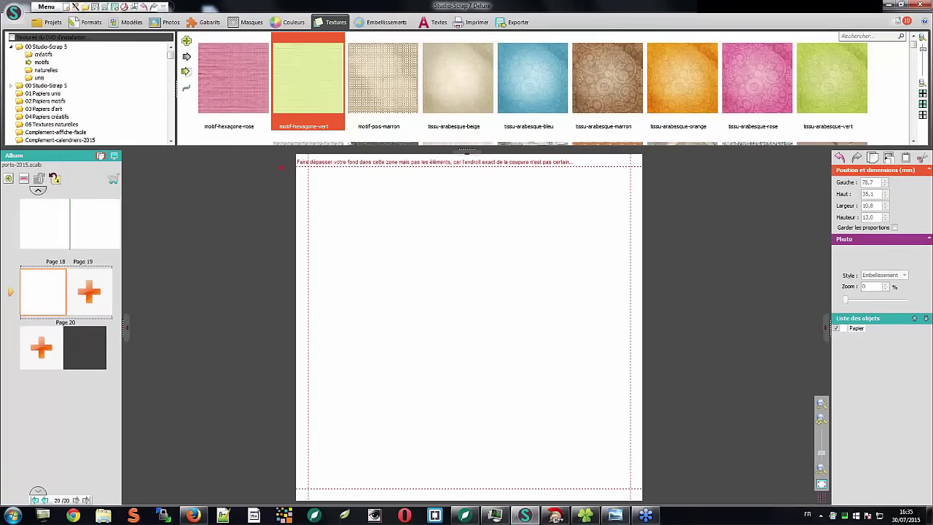
left_click(92, 234)
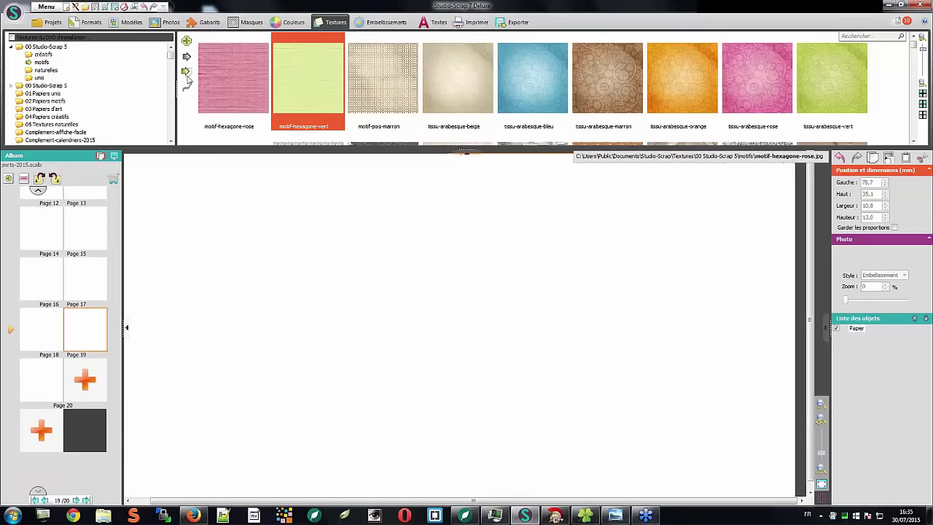
left_click(187, 72)
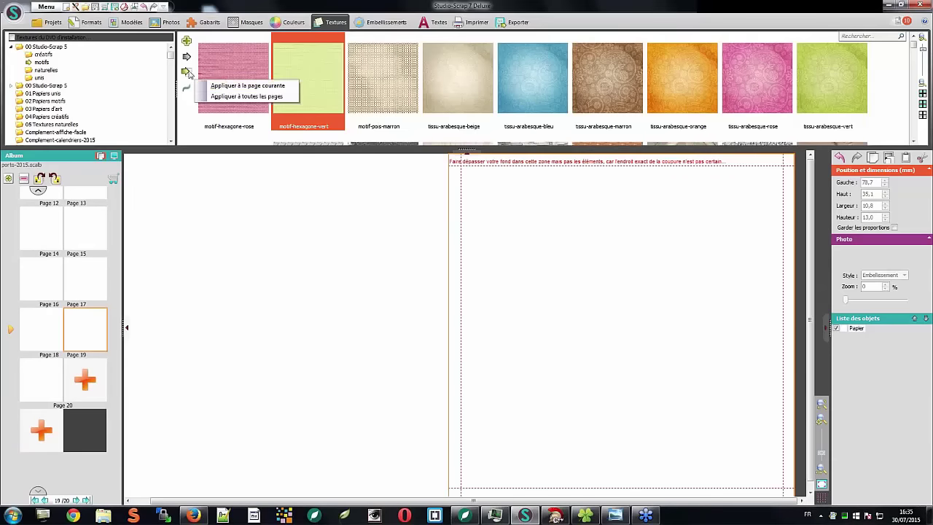
left_click(224, 86)
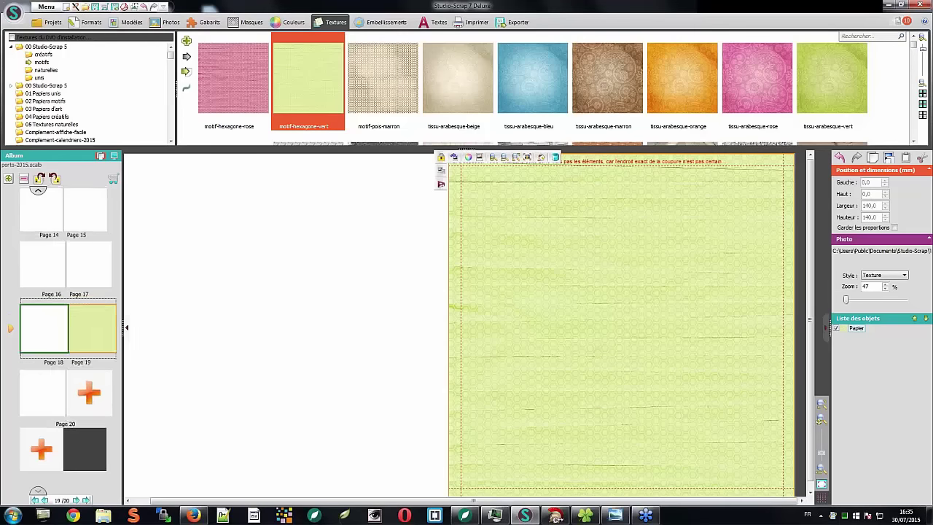
- Apply the tissu-arabesque-beige texture as the background of page 20 only
left_click(42, 387)
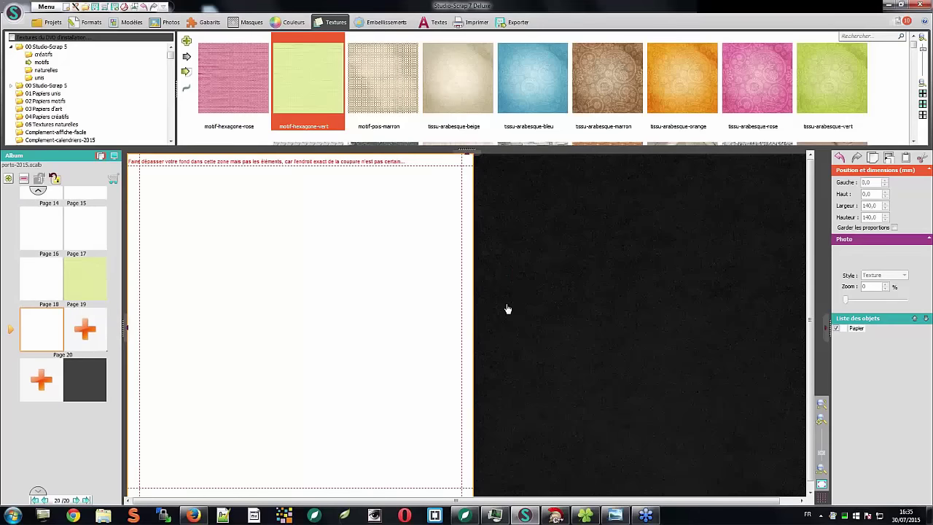
left_click(459, 99)
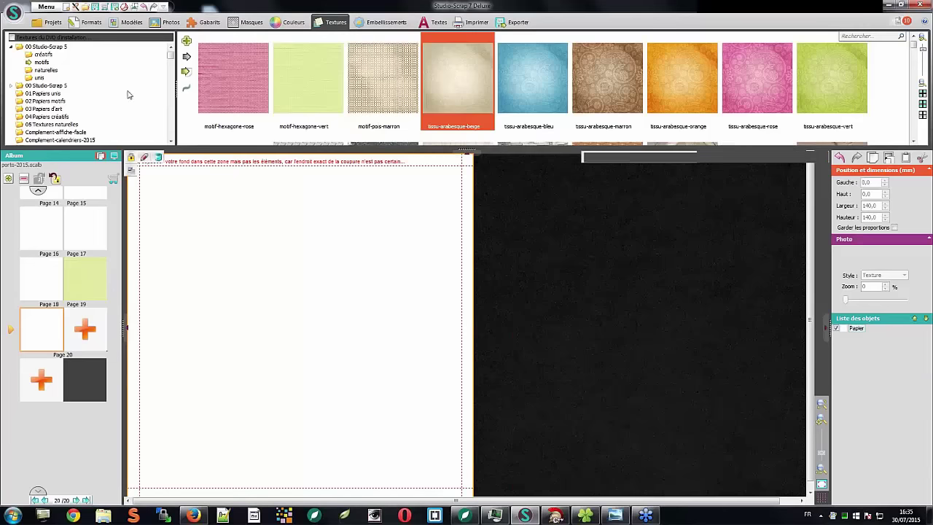
left_click(186, 70)
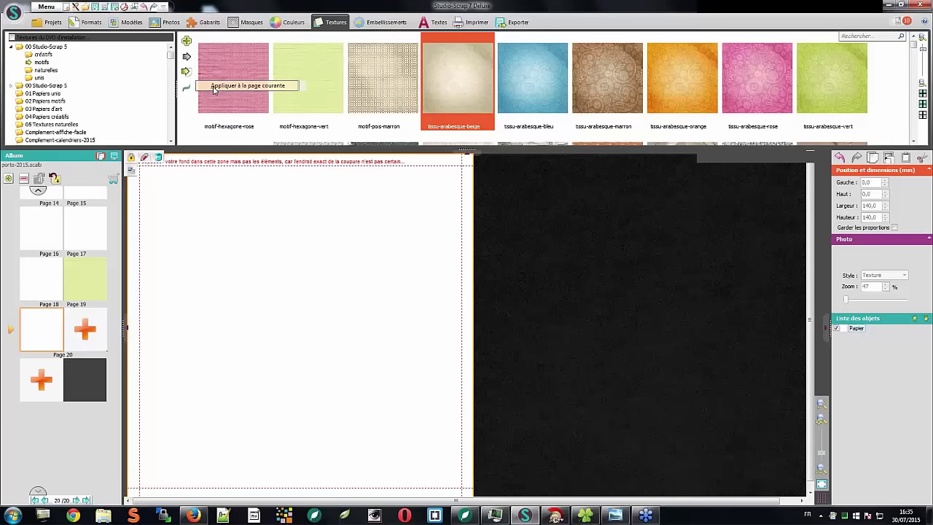
left_click(214, 87)
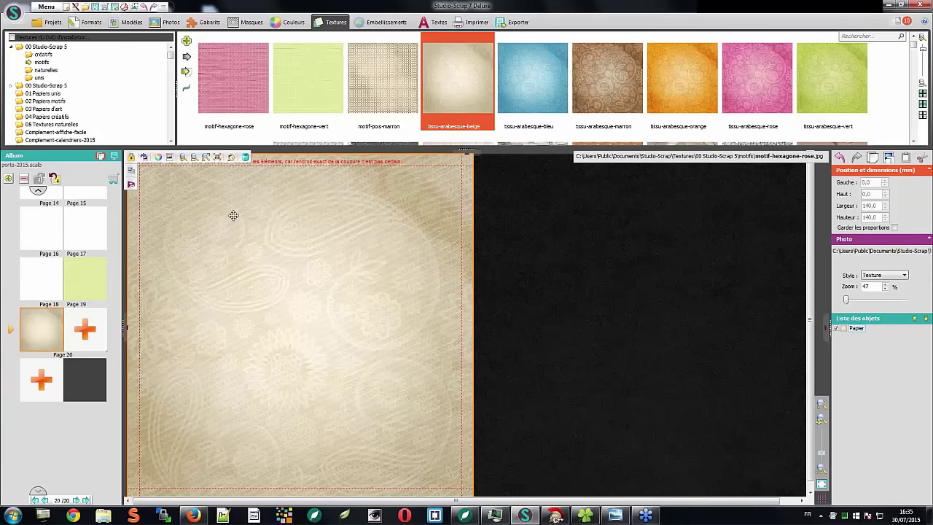
left_click(44, 321)
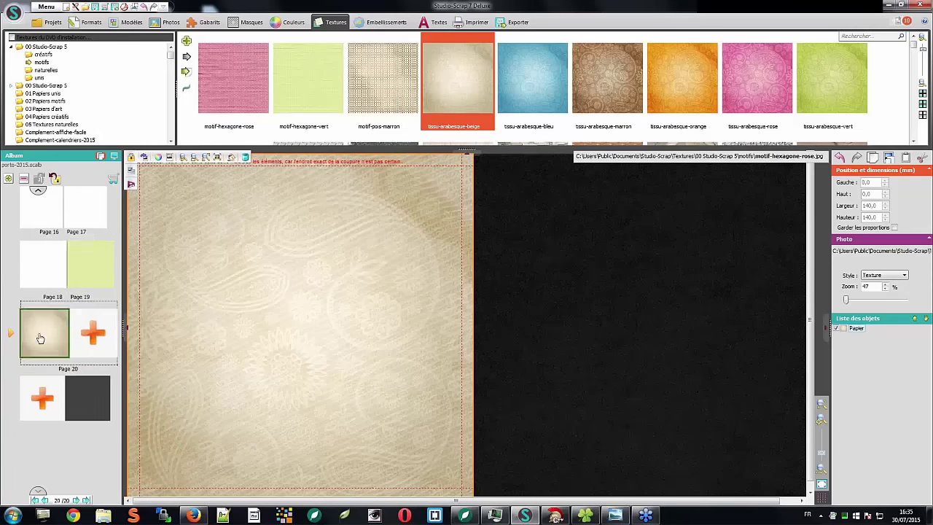
left_click(37, 329)
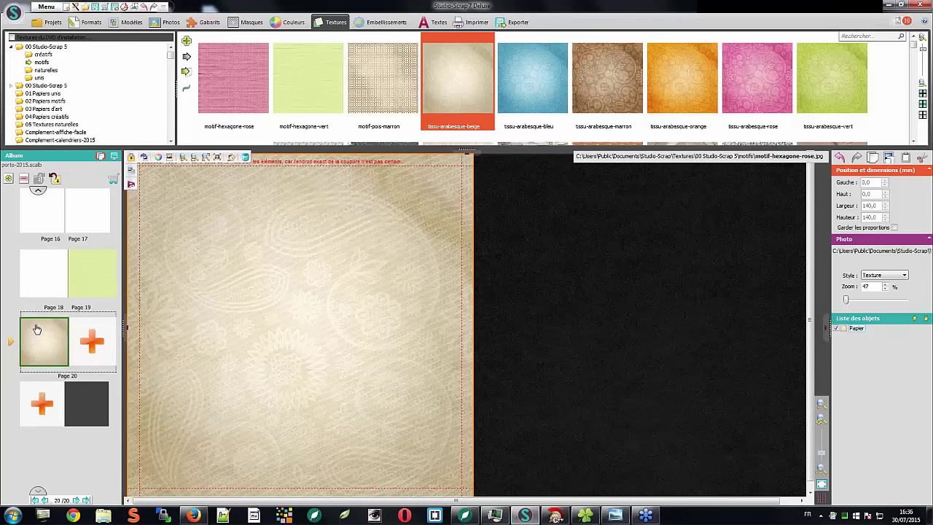
- Open the album's cover and recolour the "Voyage à Porto" title in a tan sampled from the cover photo
left_click(38, 190)
scroll(38, 190, "up", 6)
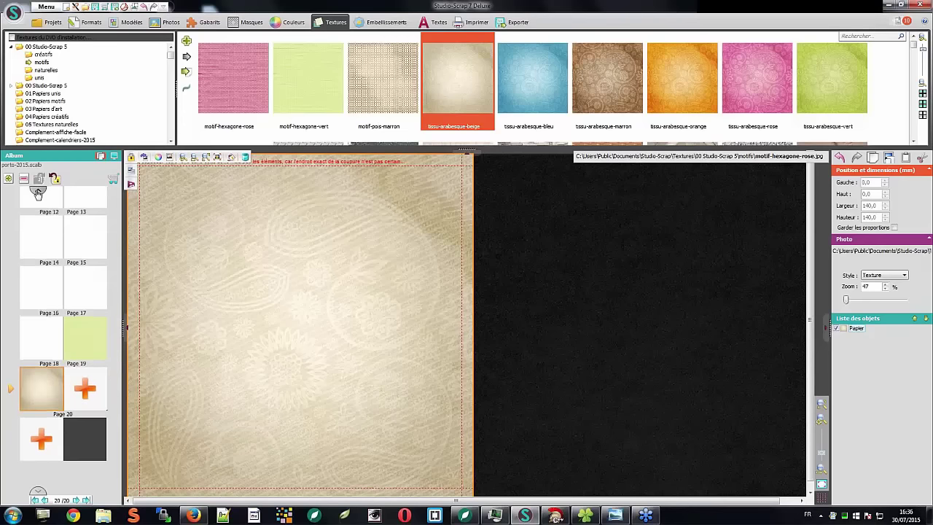
scroll(38, 190, "up", 2)
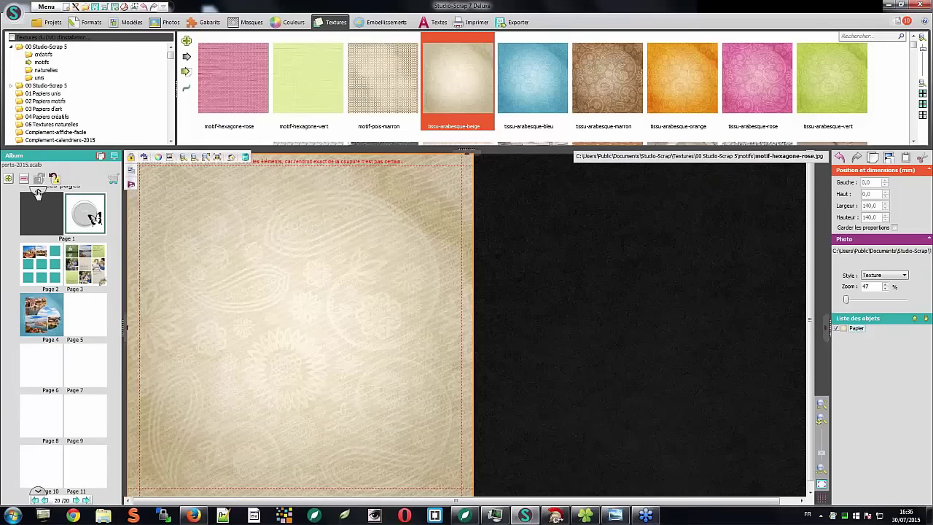
scroll(38, 192, "up", 4)
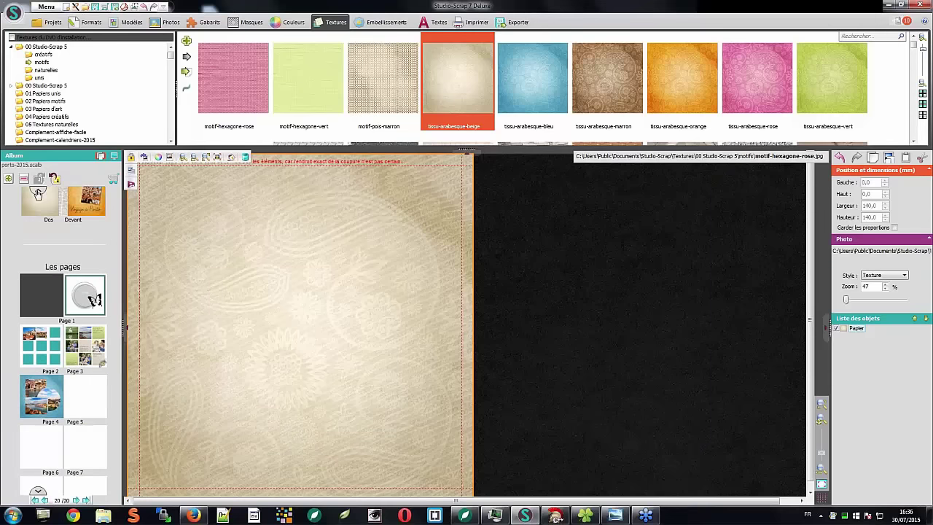
left_click(75, 217)
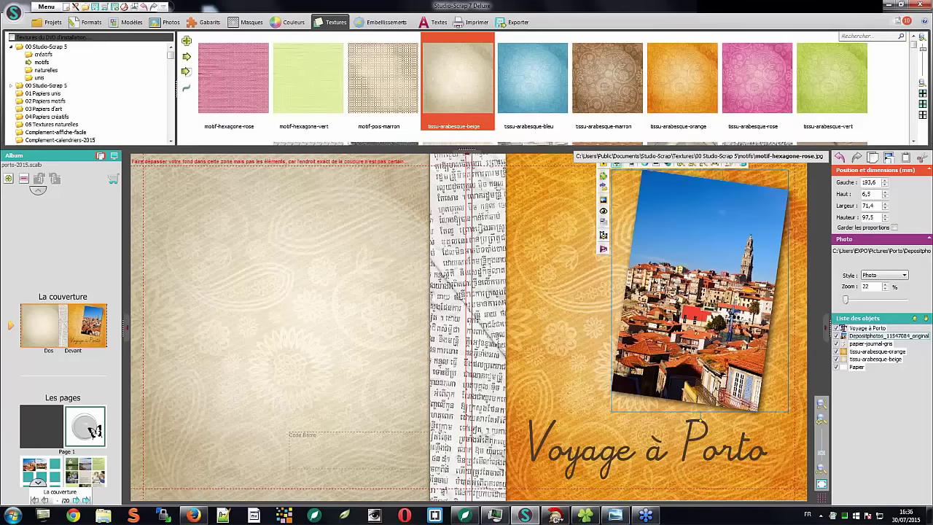
left_click(560, 455)
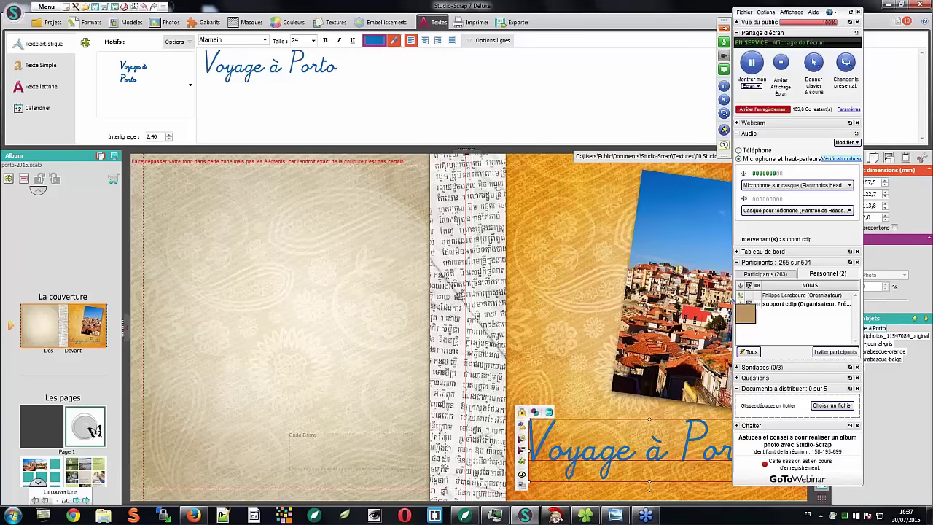
left_click(731, 299)
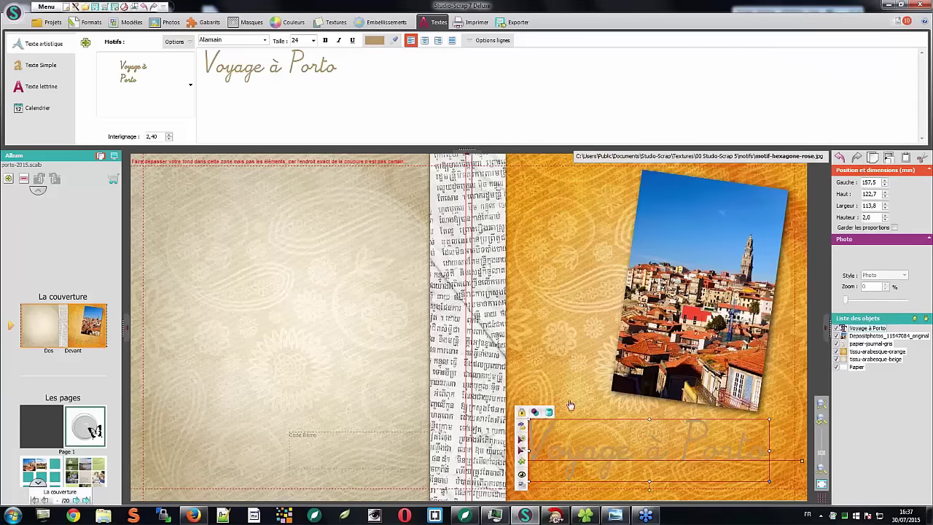
- Add a drop shadow (Ombre portée) to the "Voyage à Porto" cover title and recolour the title red
left_click(521, 474)
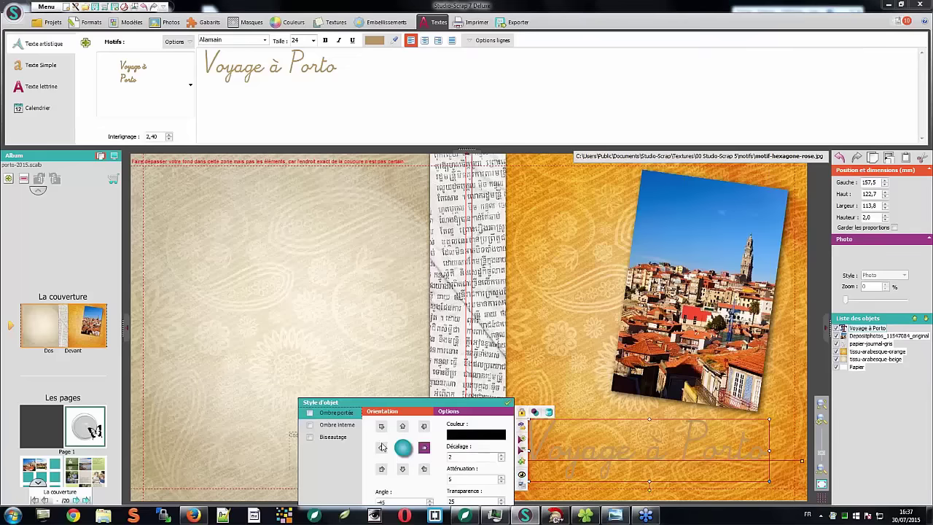
left_click(311, 414)
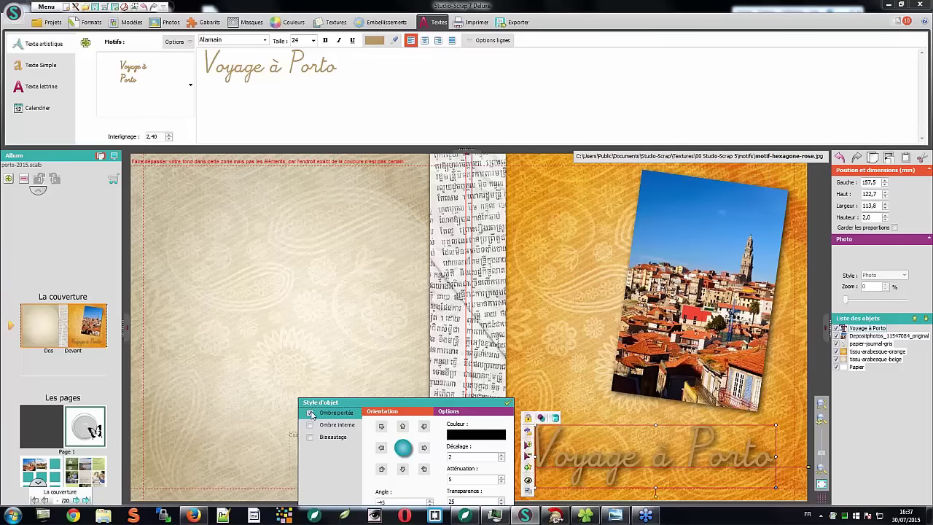
left_click(706, 339)
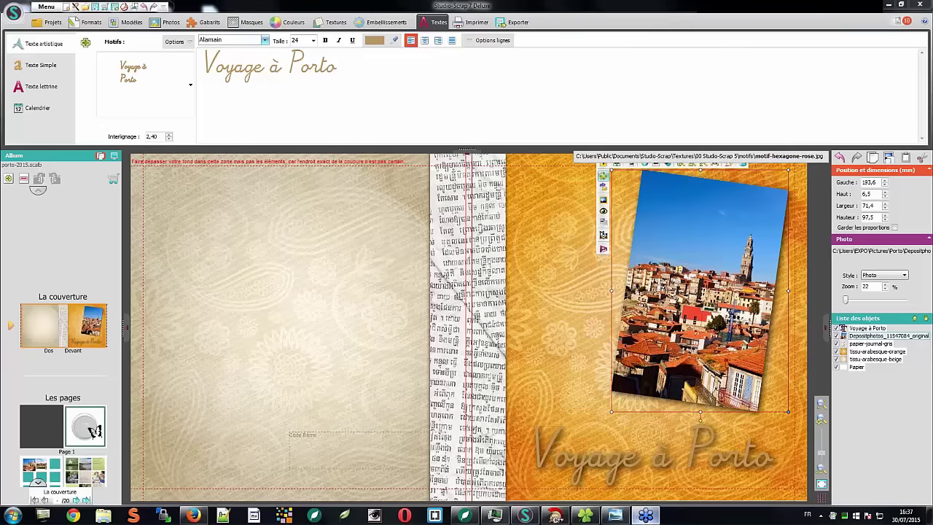
left_click(877, 351)
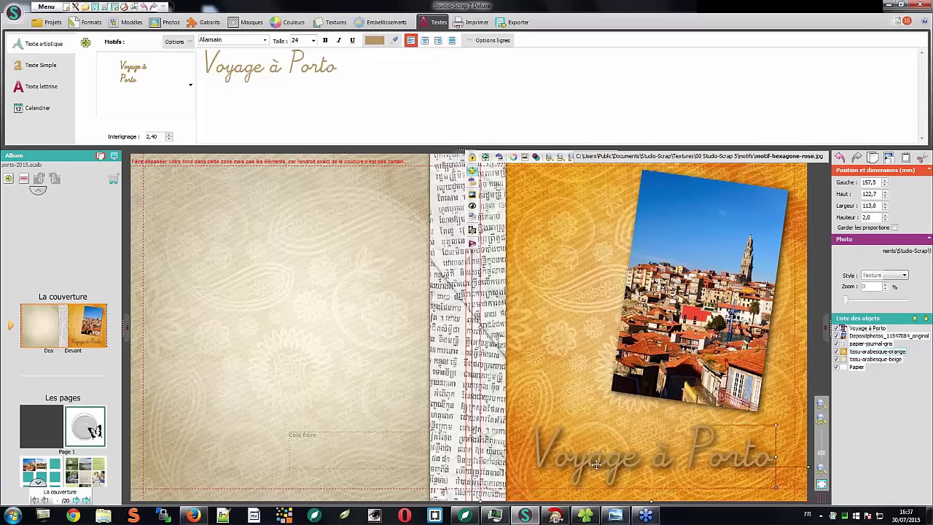
left_click(656, 456)
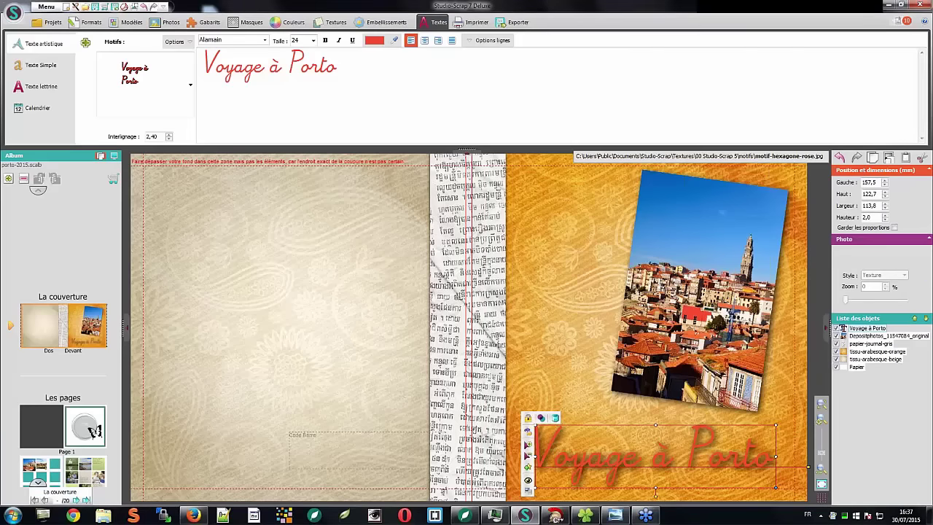
- Save the album with the archiving option that embeds its high-definition images
left_click(95, 8)
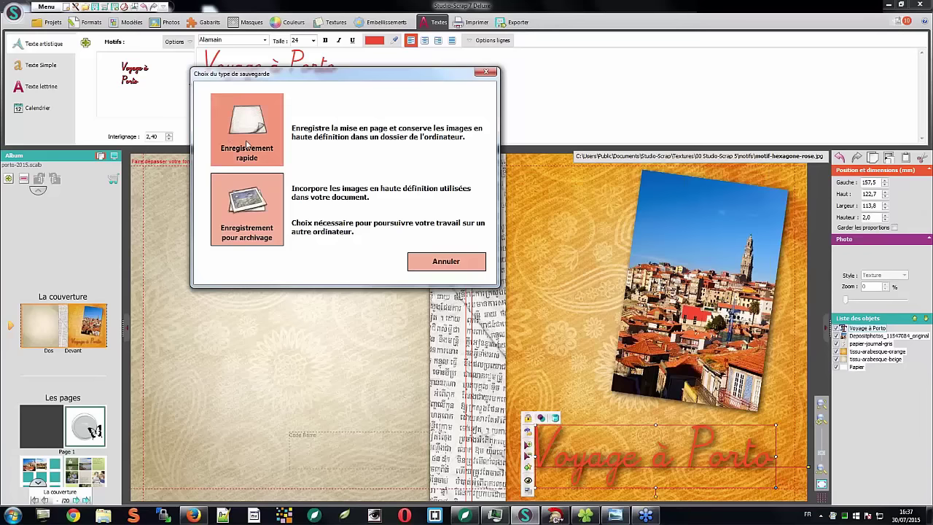
left_click(246, 207)
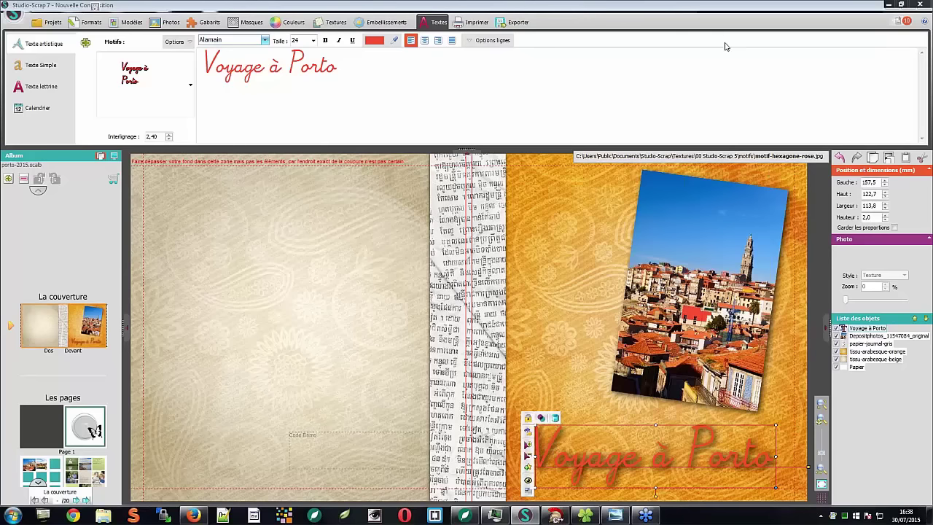
left_click(479, 87)
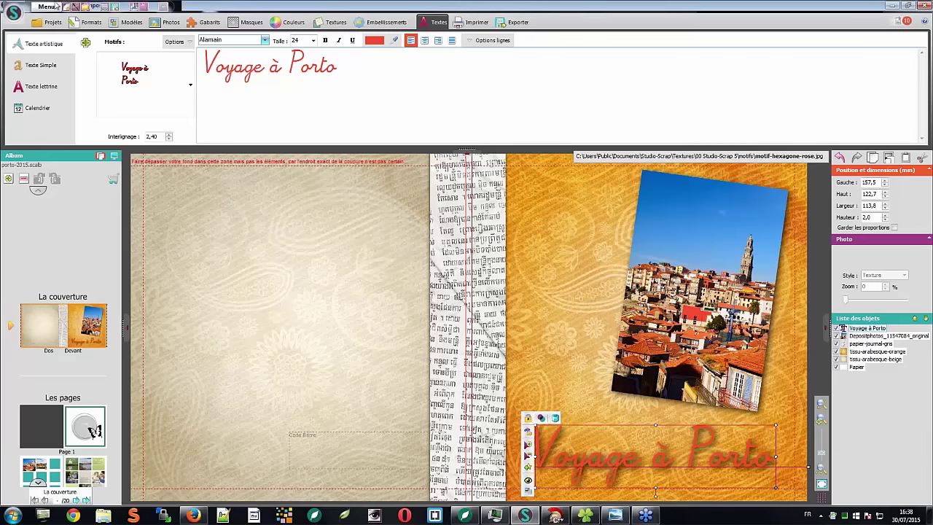
- Start a print order with the ordering assistant and choose the porto-2015.scalb album for it
left_click(12, 12)
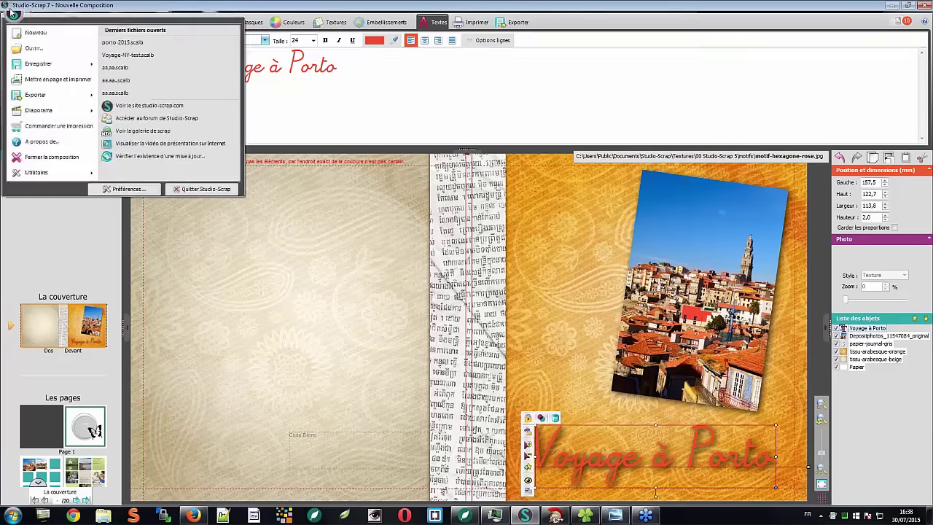
left_click(46, 131)
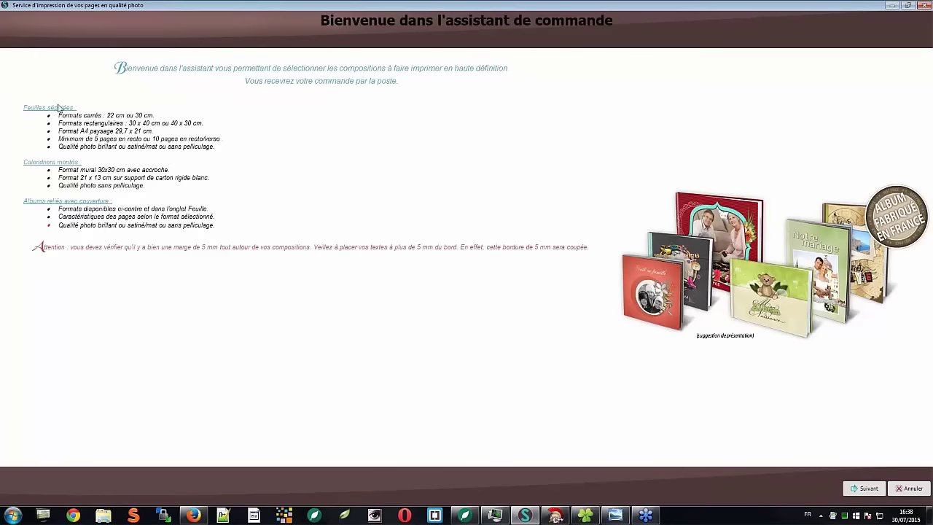
left_click(866, 492)
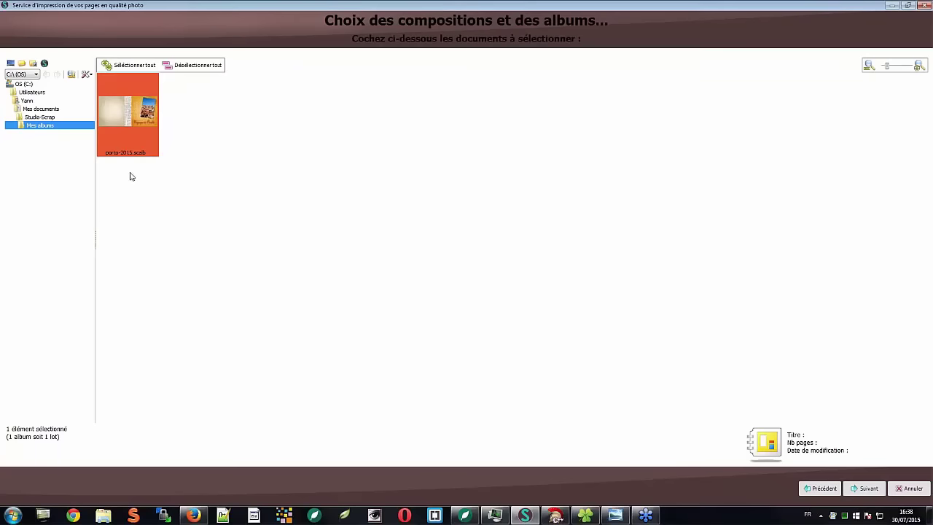
mouse_move(125, 127)
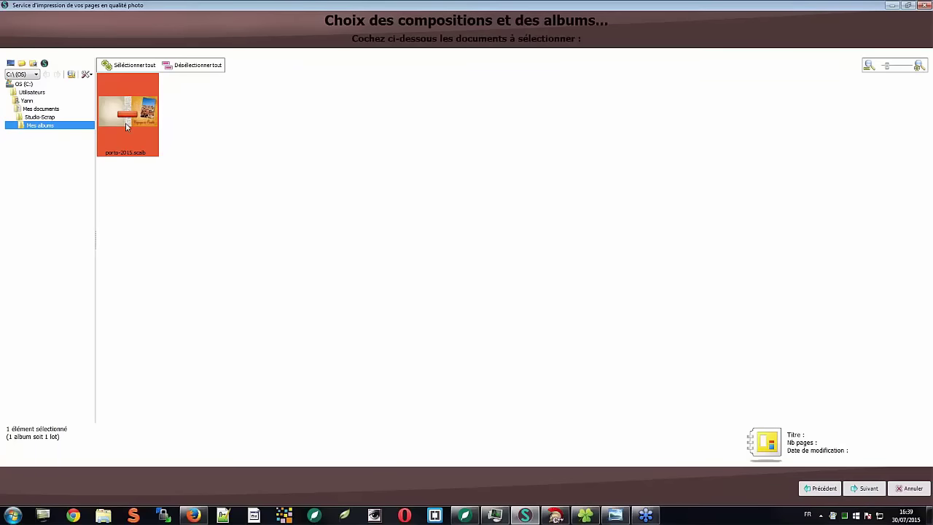
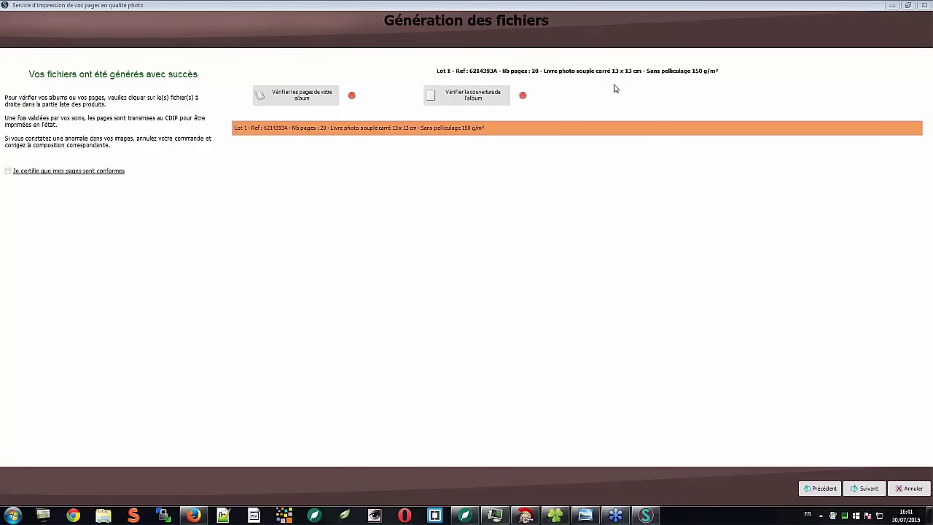
- Check the generated cover PDF at 100% and 150% zoom, examining its layout and barcode, and close it
left_click(466, 102)
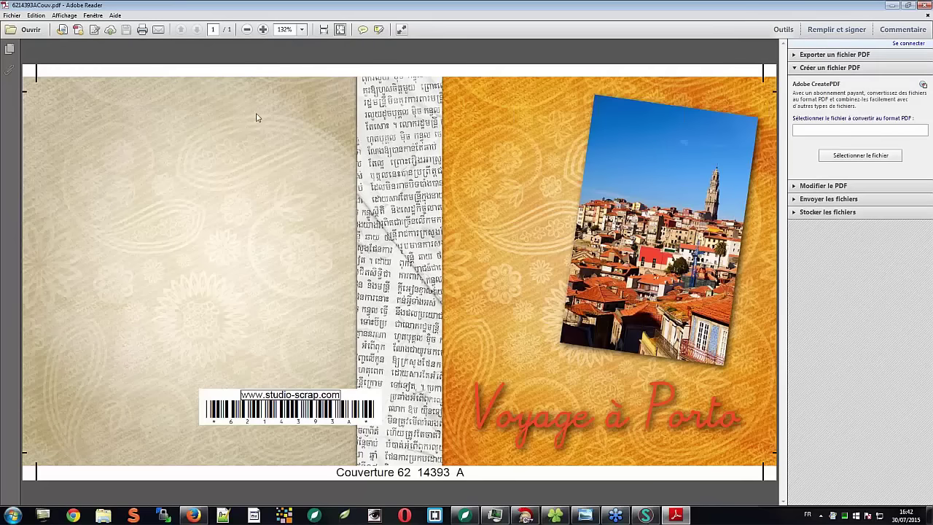
left_click(301, 29)
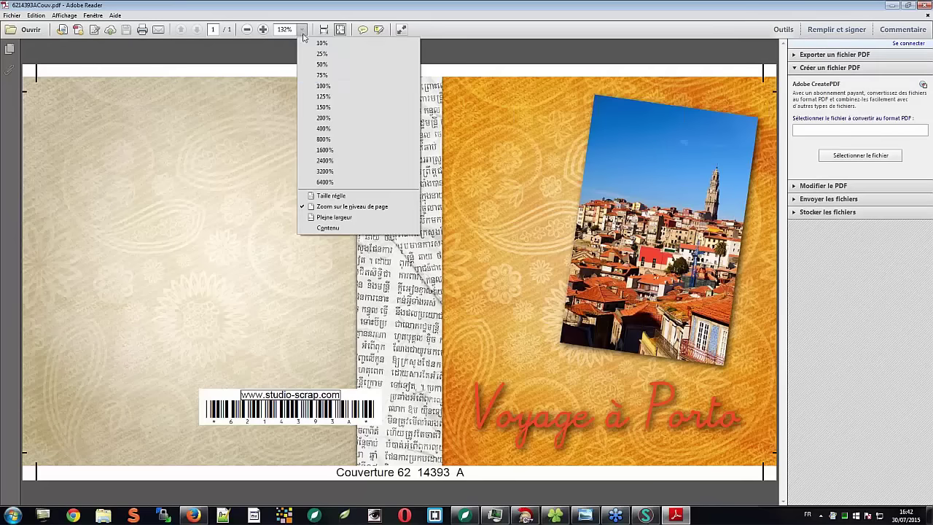
left_click(325, 86)
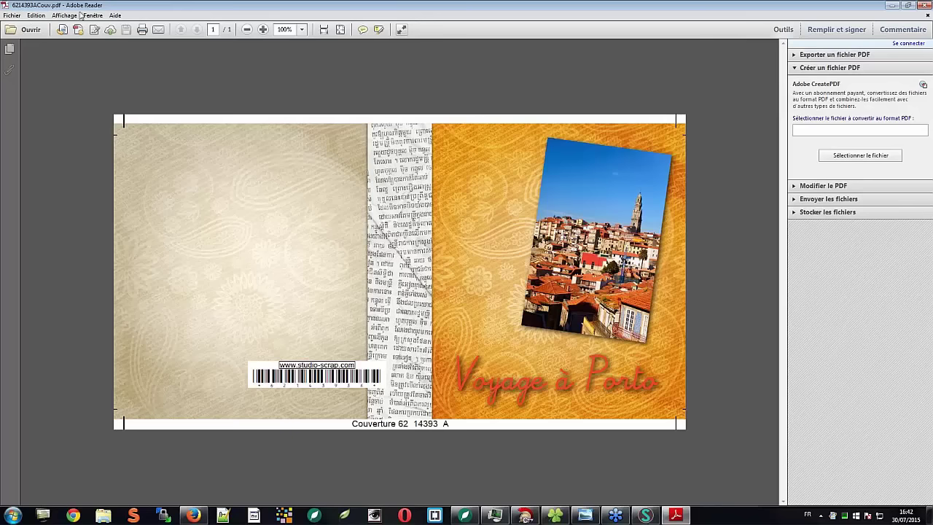
left_click(301, 29)
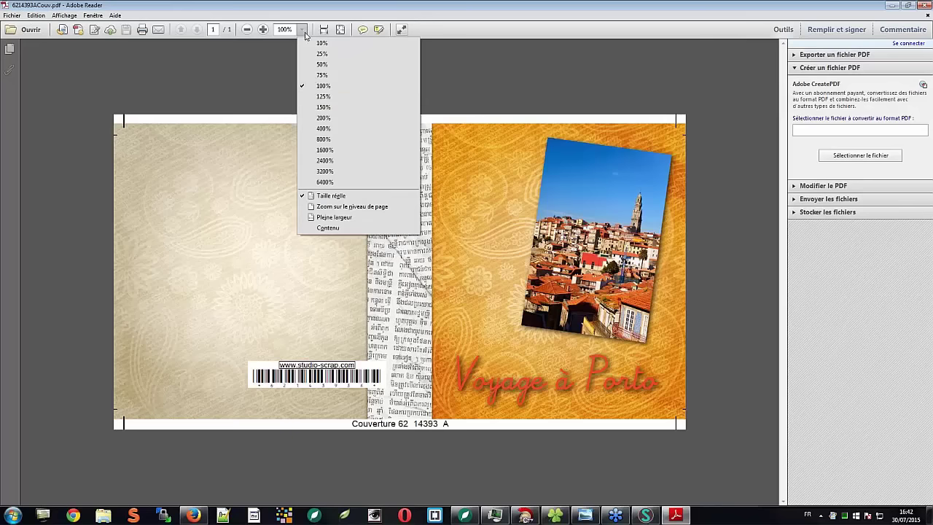
left_click(323, 88)
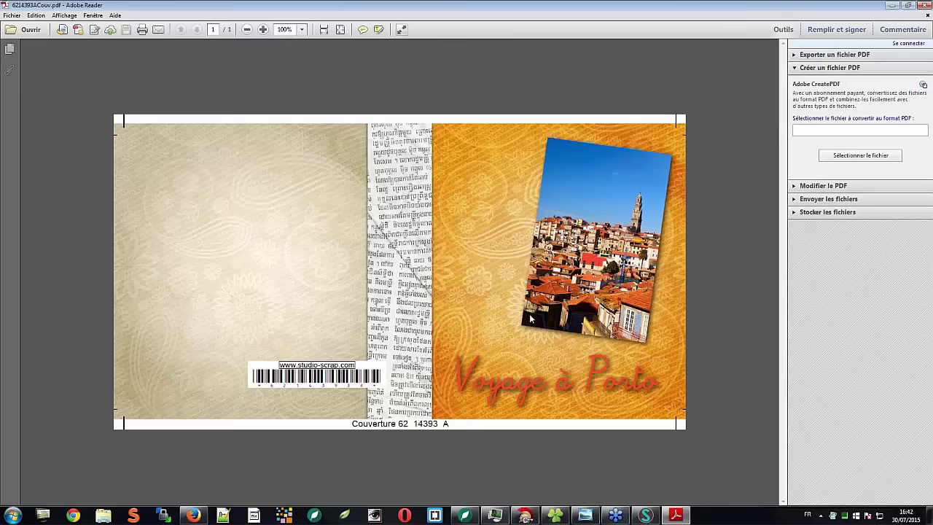
left_click(302, 29)
left_click(315, 111)
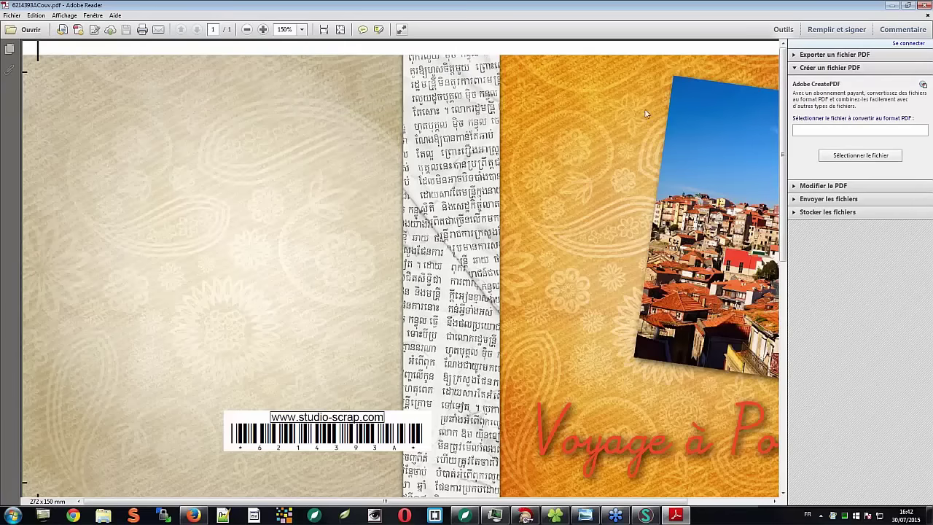
left_click(923, 6)
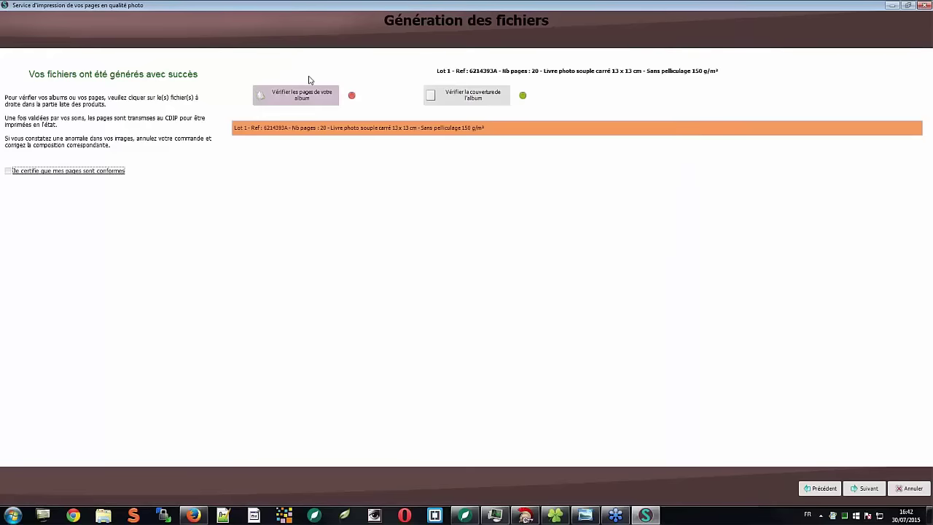
- Check the generated inner-pages PDF at 100% zoom from page 1 through page 20, and close it
left_click(296, 102)
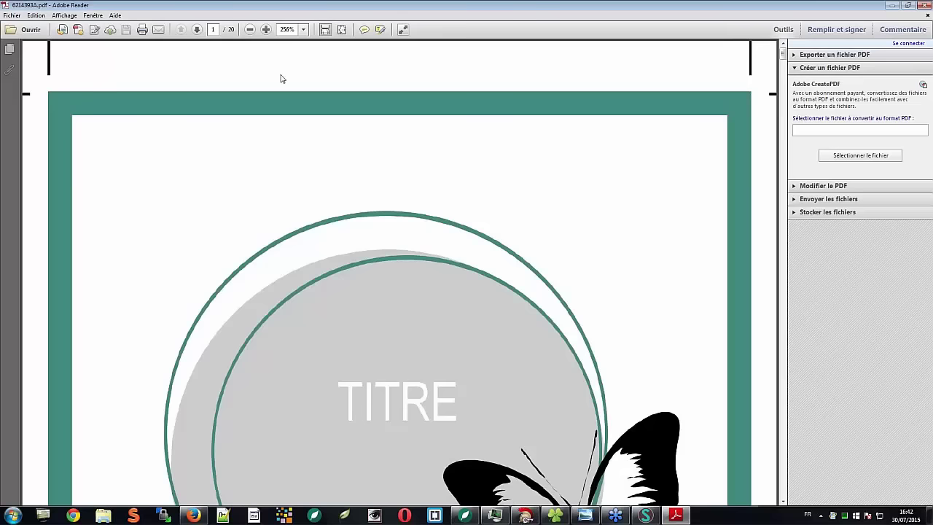
left_click(304, 30)
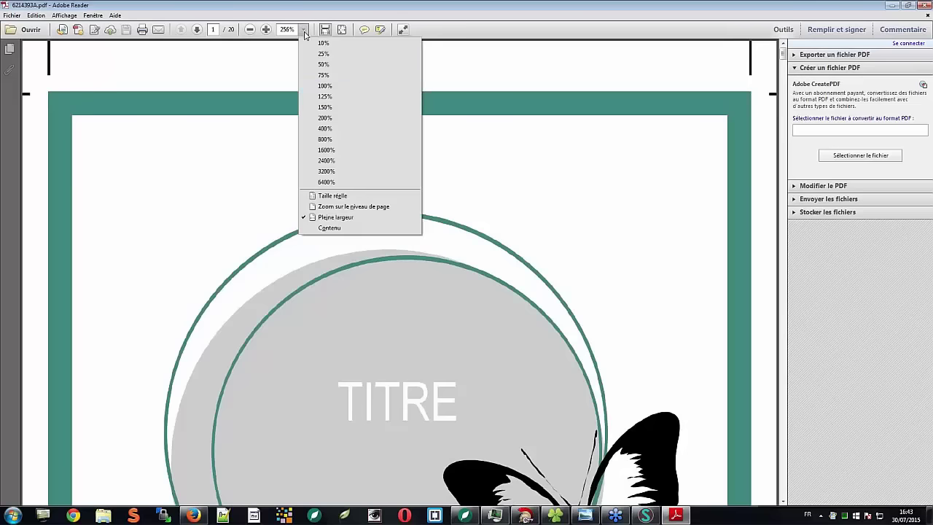
left_click(315, 86)
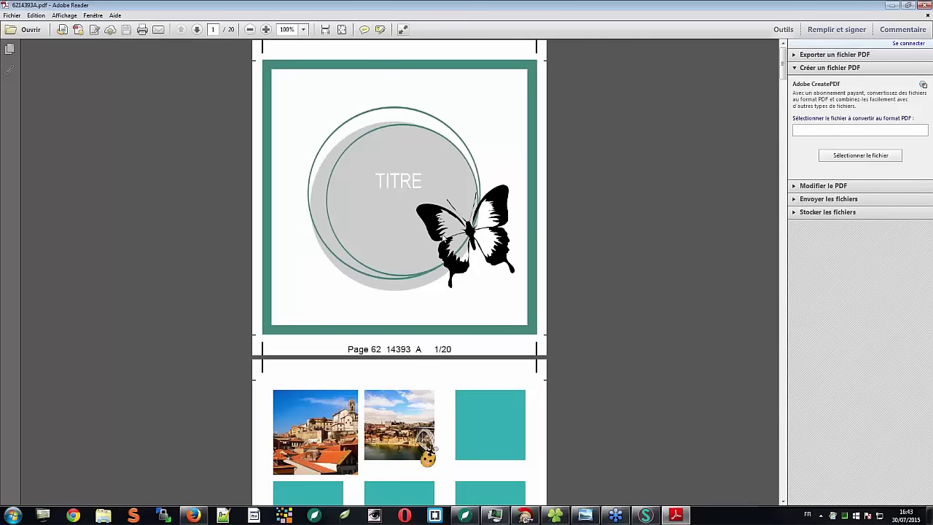
scroll(441, 237, "down", 10)
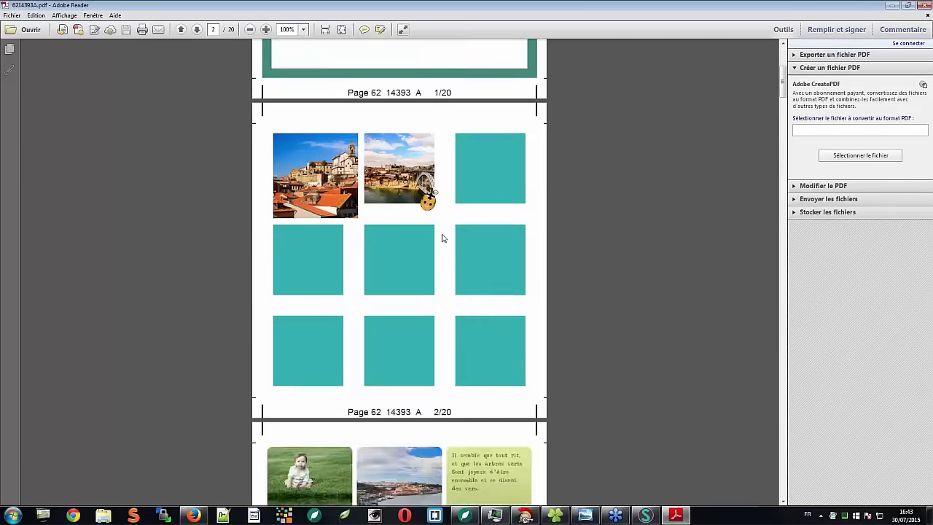
scroll(442, 237, "down", 8)
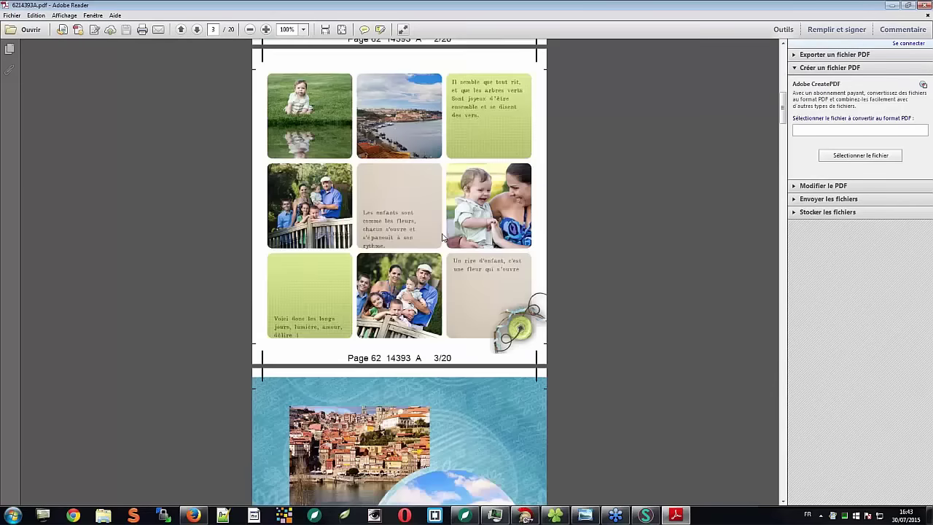
scroll(442, 237, "down", 8)
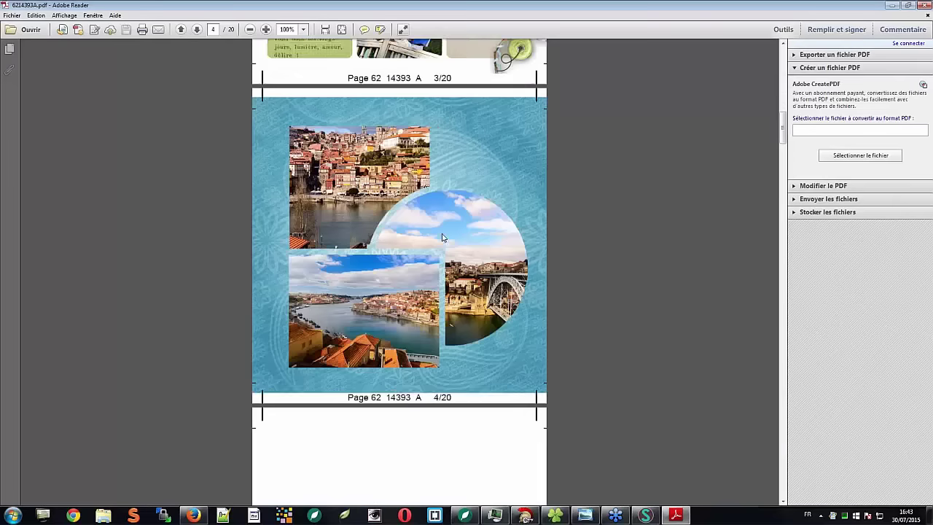
scroll(441, 237, "down", 20)
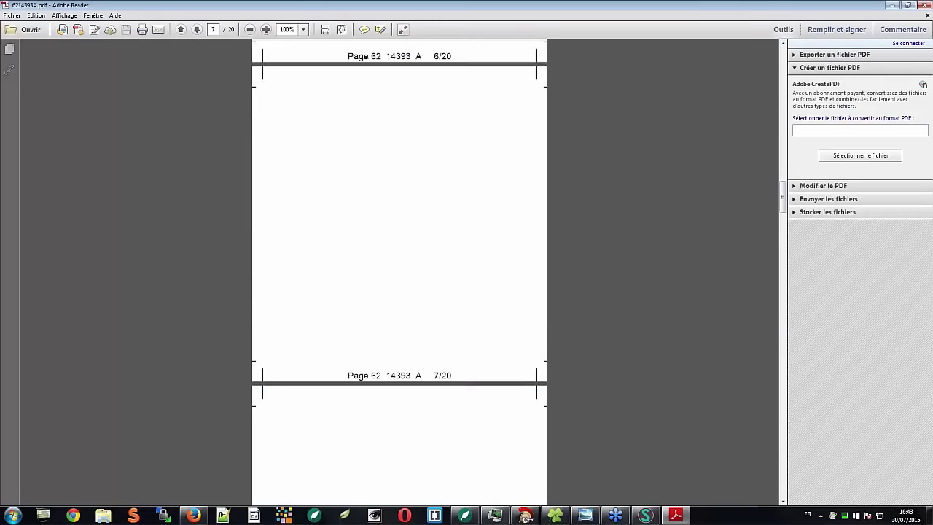
scroll(442, 237, "down", 20)
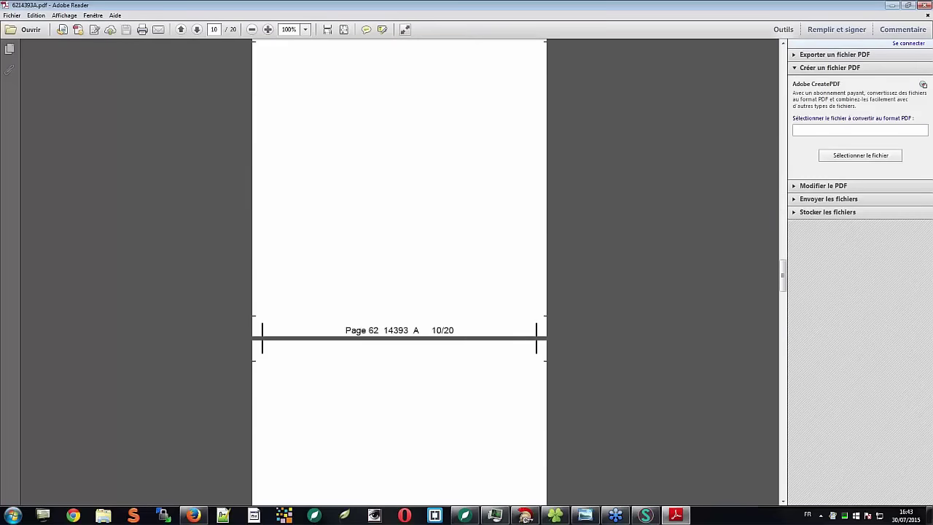
scroll(441, 236, "down", 10)
scroll(441, 237, "down", 18)
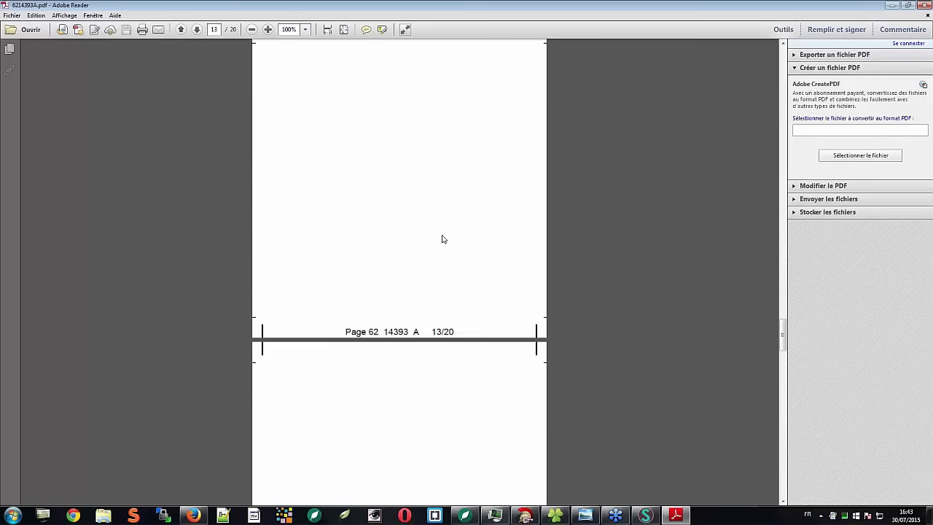
scroll(442, 240, "down", 20)
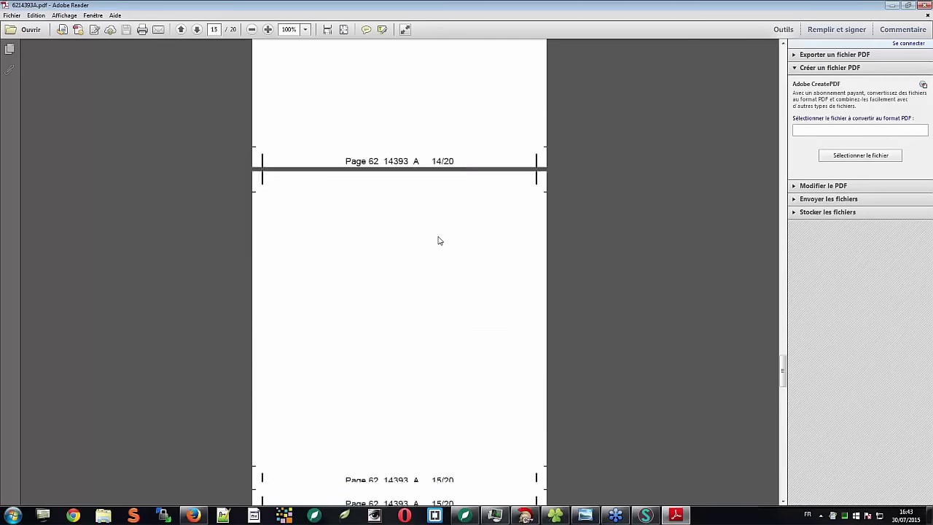
scroll(440, 241, "down", 20)
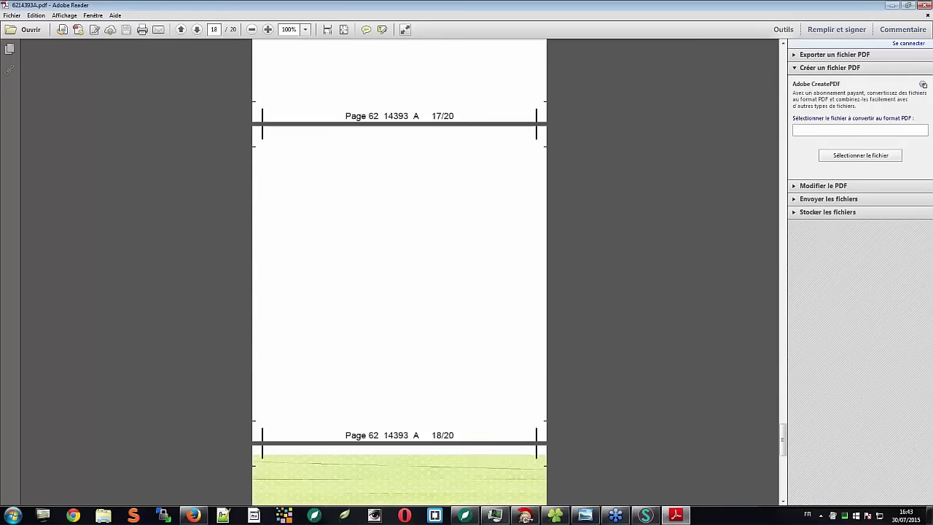
scroll(400, 272, "down", 3)
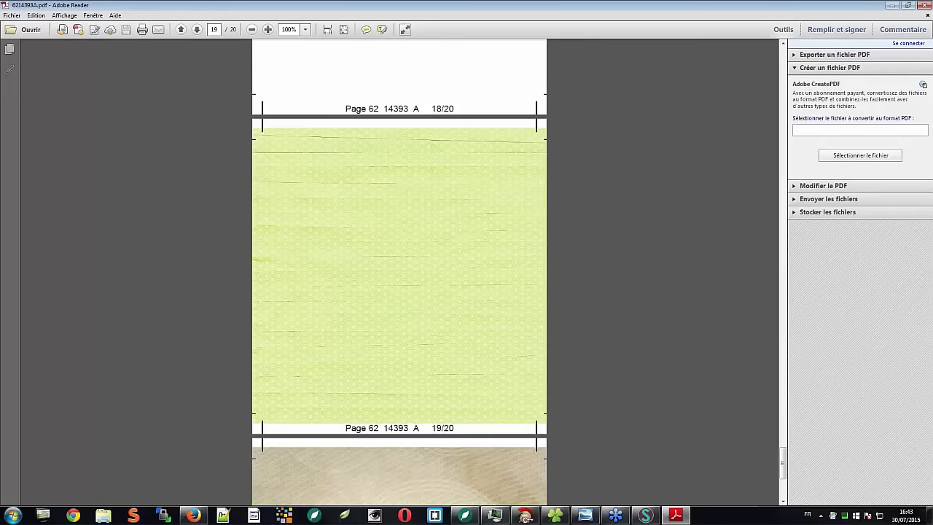
scroll(438, 235, "down", 8)
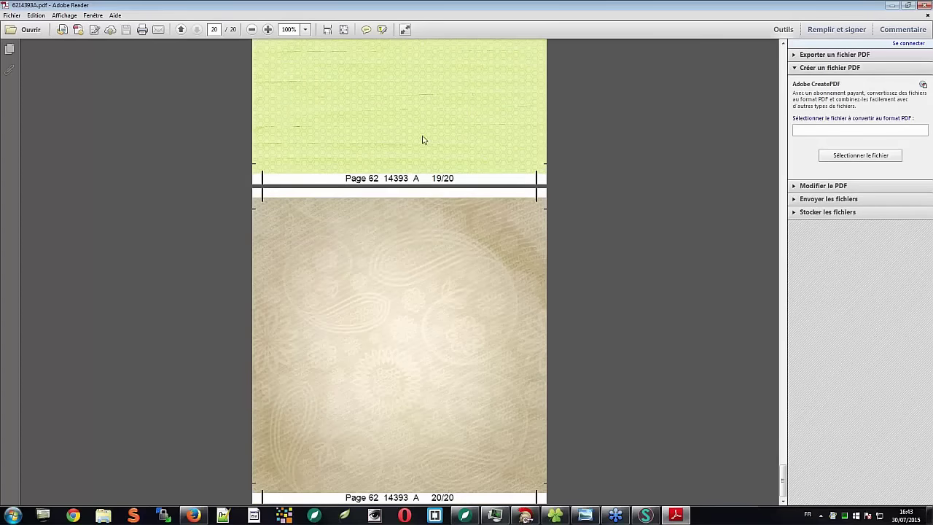
scroll(423, 139, "up", 6)
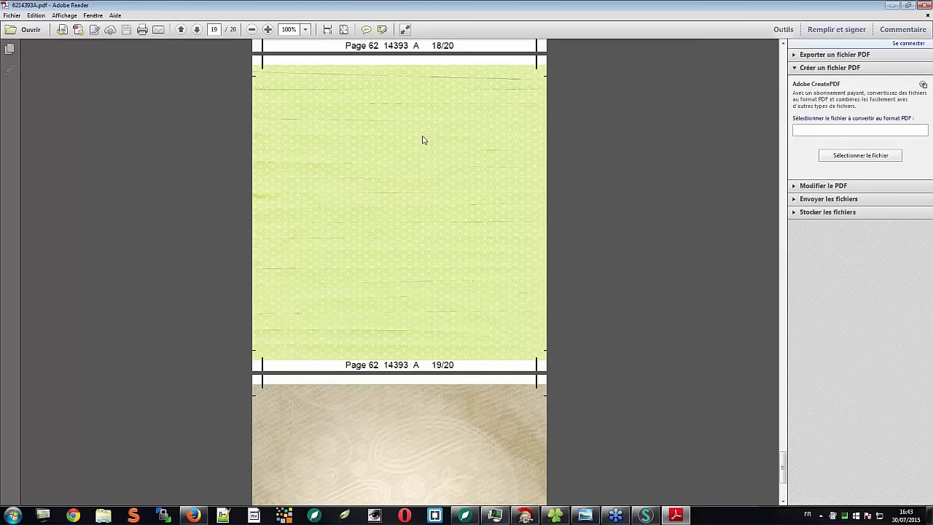
left_click(922, 6)
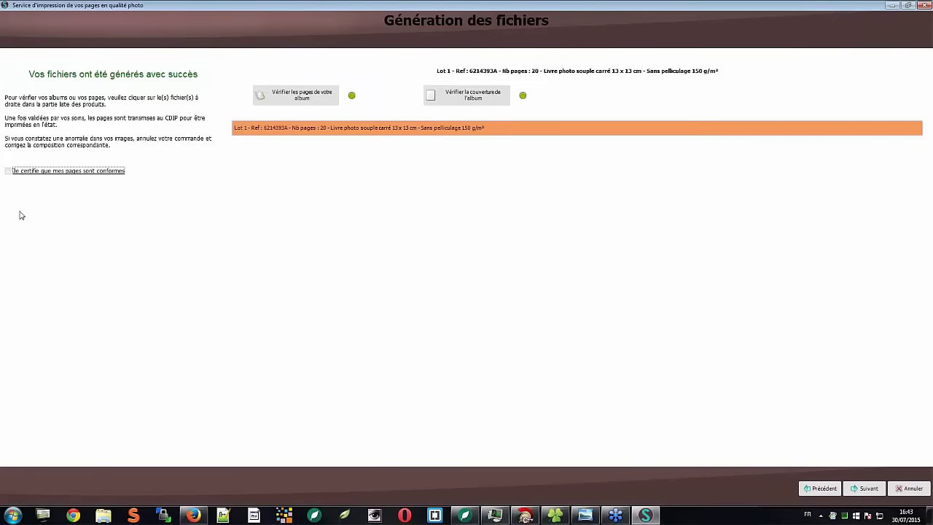
- Certify that the album pages are compliant and submit the project with the secure internet transfer mode
left_click(8, 171)
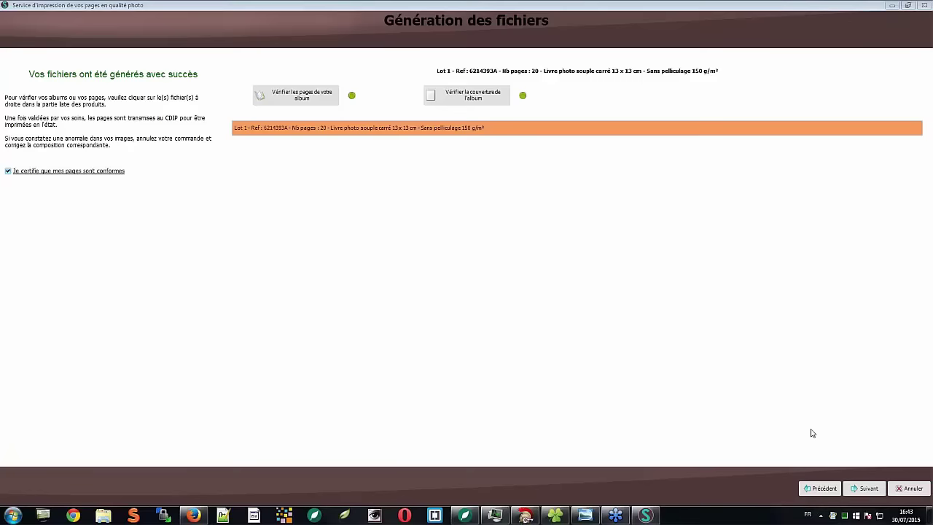
left_click(850, 487)
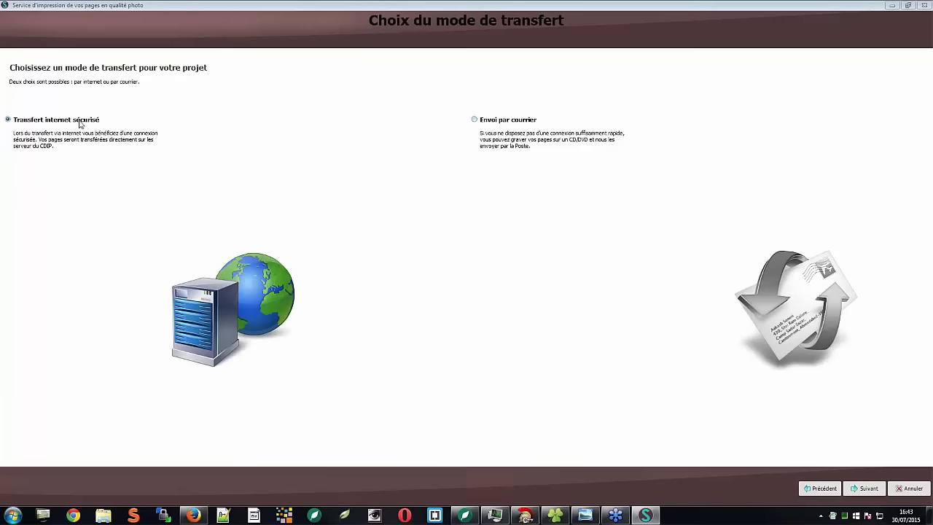
left_click(858, 489)
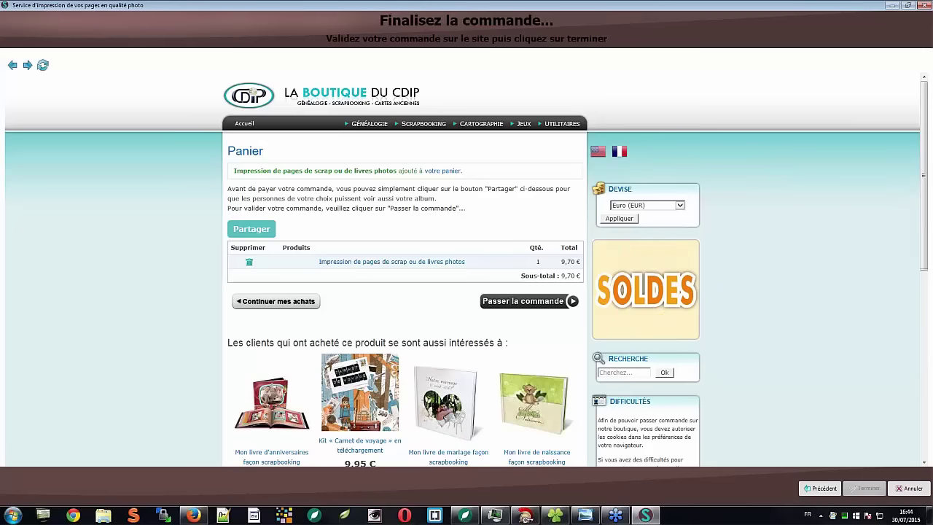
- Proceed from the shop's cart to the first checkout stage, and cancel out of the ordering assistant
left_click(487, 300)
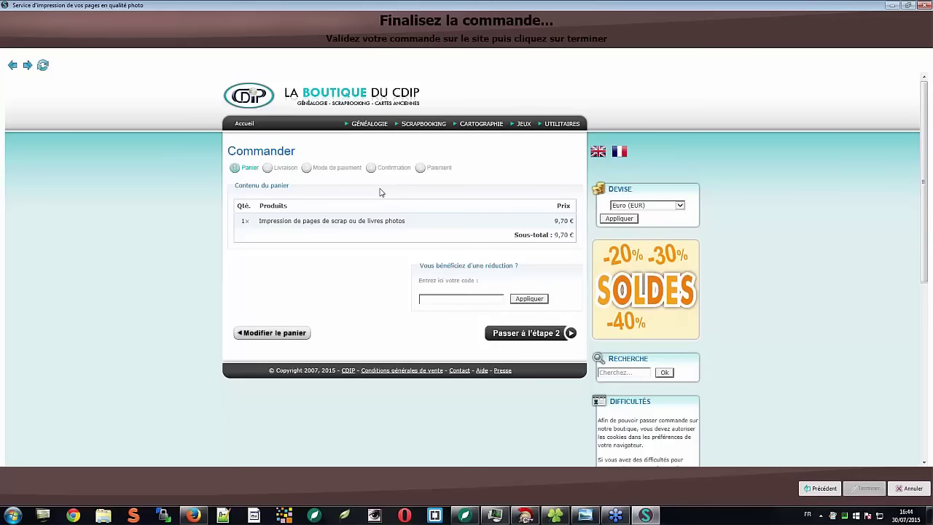
left_click(909, 488)
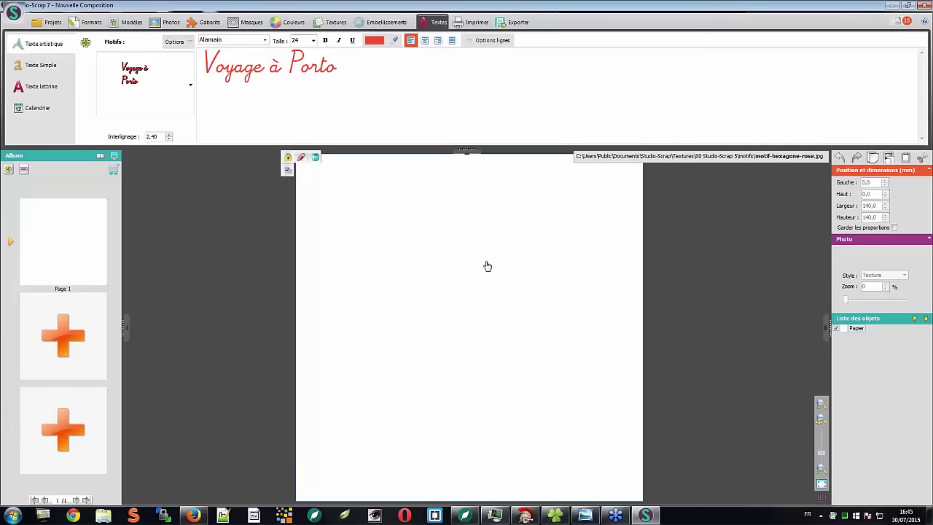
- Reopen the porto-2015.scalb album from the Mes albums folder and display its page 4
left_click(86, 22)
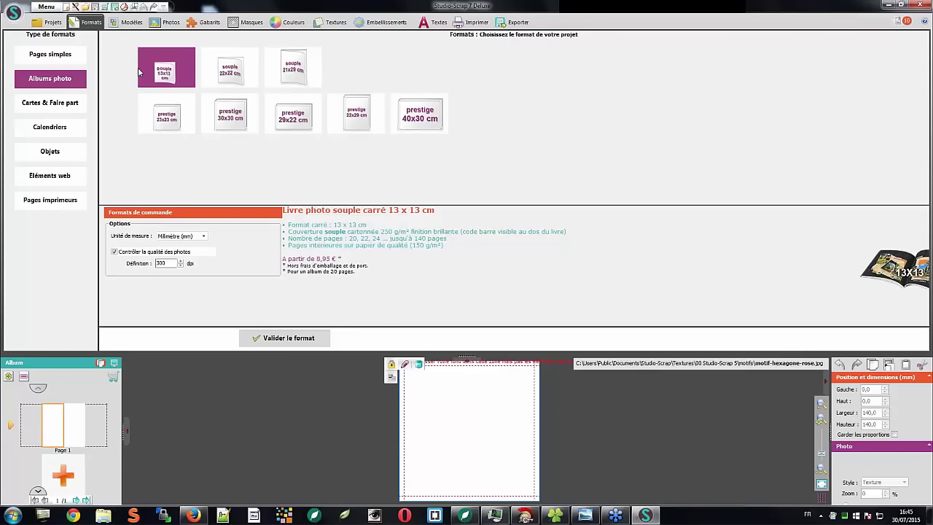
left_click(86, 6)
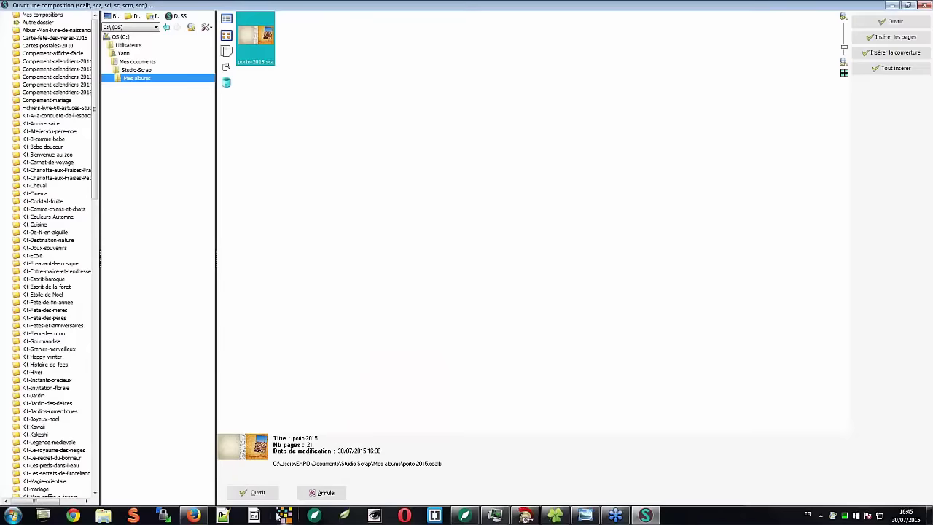
left_click(251, 492)
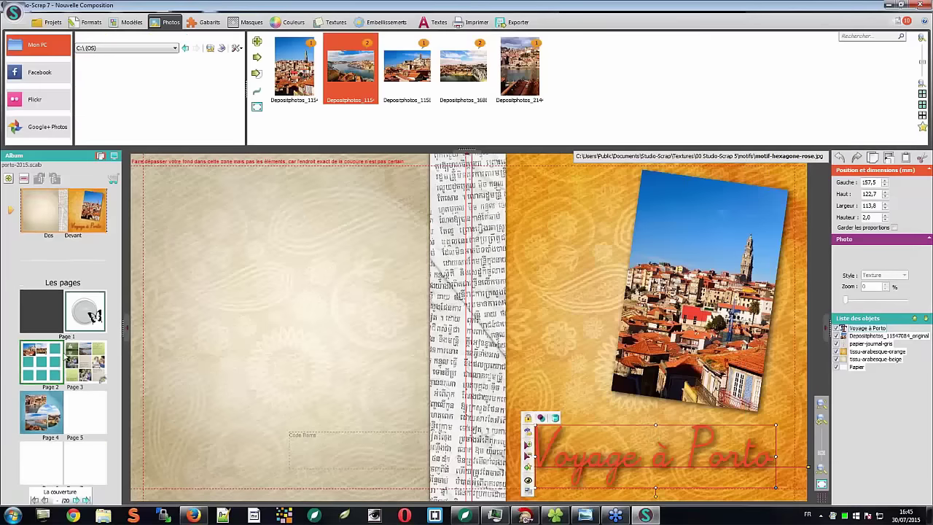
scroll(67, 359, "down", 2)
left_click(41, 315)
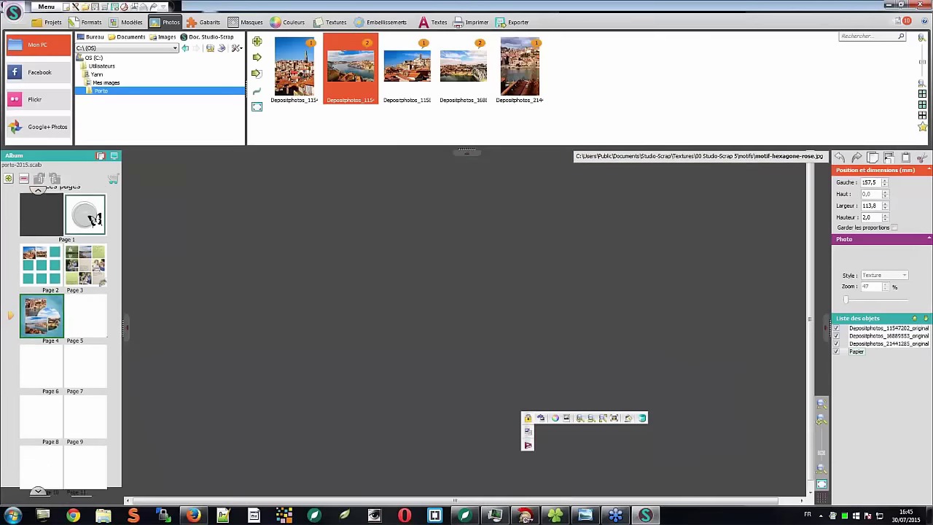
scroll(50, 247, "down", 3)
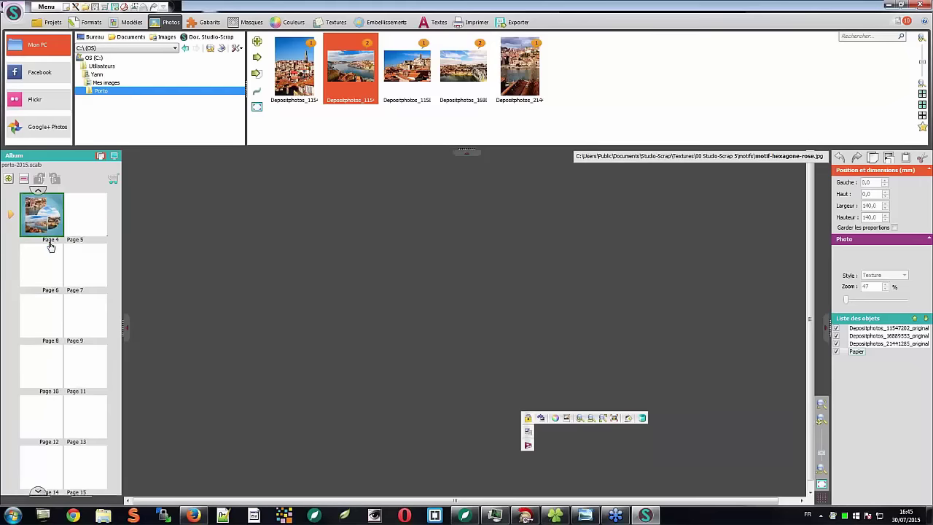
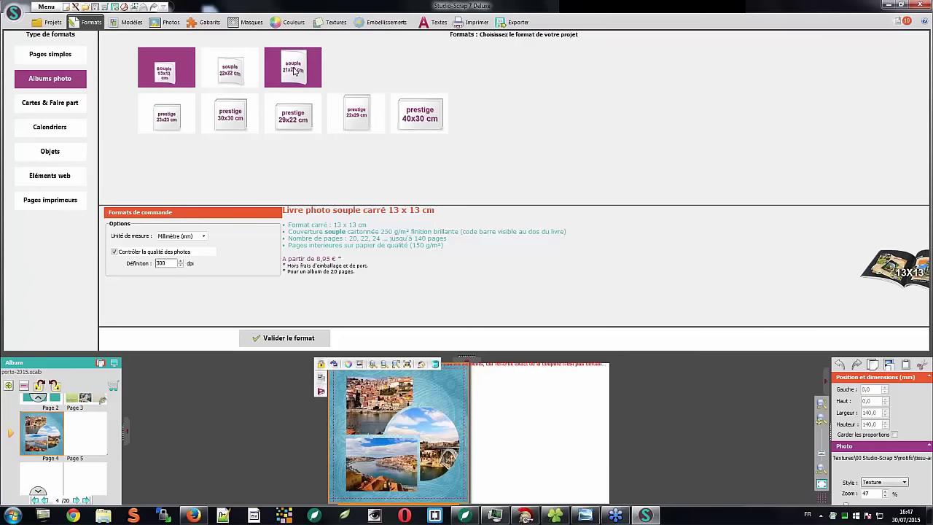
- Convert the album to the soft-cover 21 x 29 cm portrait photo book format and display its cover
left_click(294, 71)
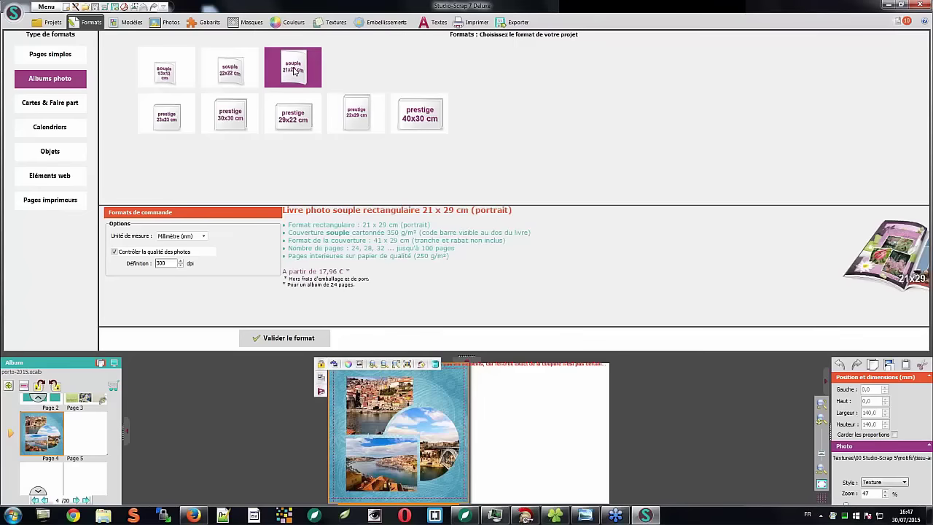
left_click(285, 339)
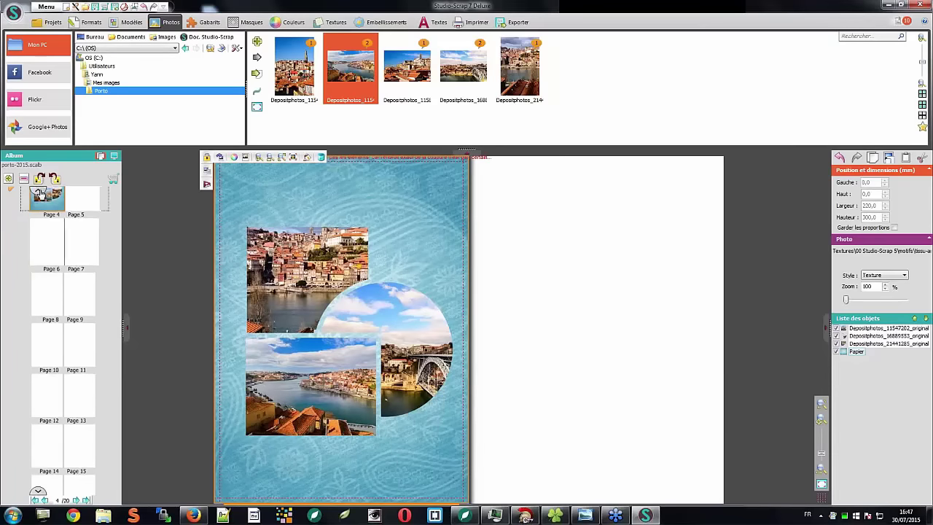
scroll(42, 194, "up", 2)
scroll(40, 193, "up", 4)
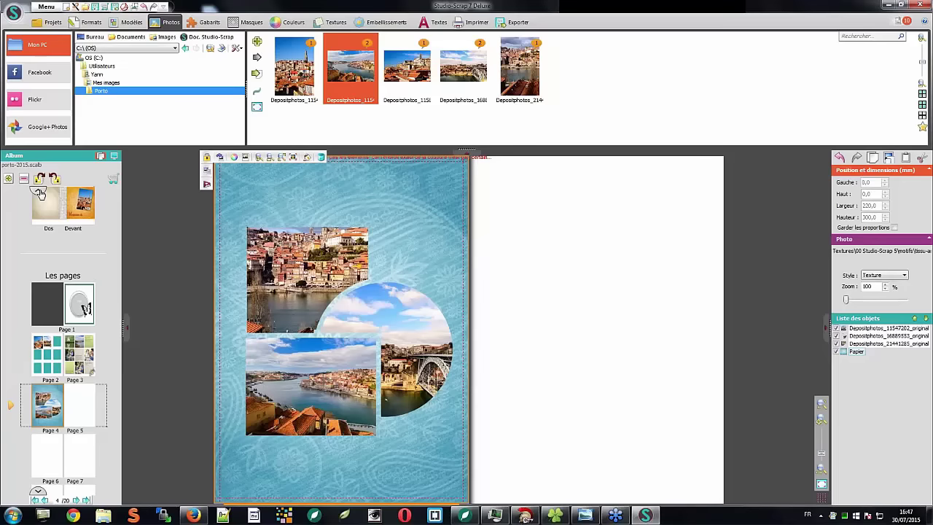
scroll(40, 193, "up", 2)
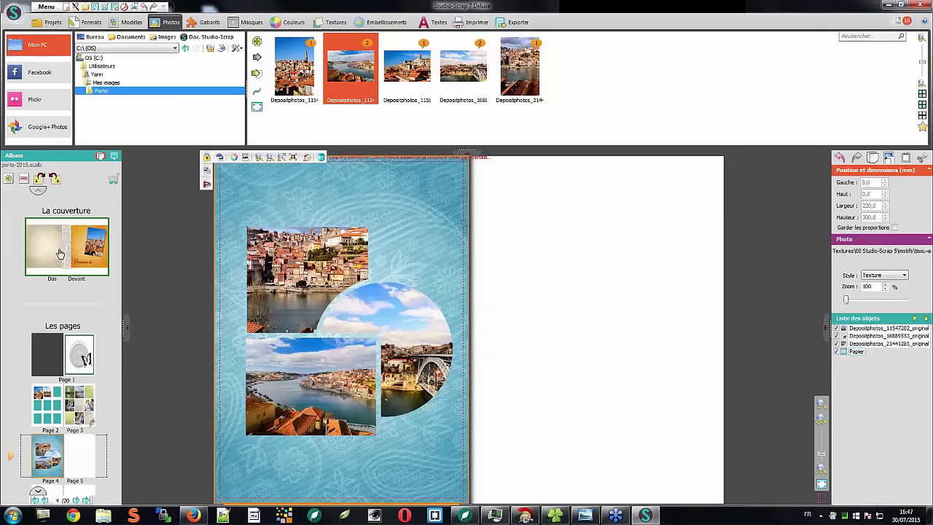
left_click(60, 253)
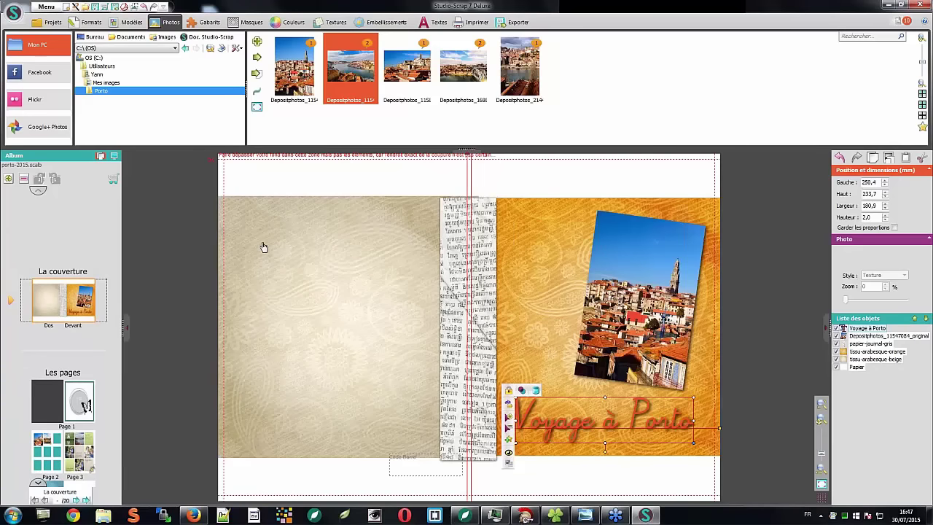
- Stretch the beige arabesque background vertically to about 310 mm to span the full height of the back cover
left_click(332, 254)
left_click_drag(347, 198, 347, 154)
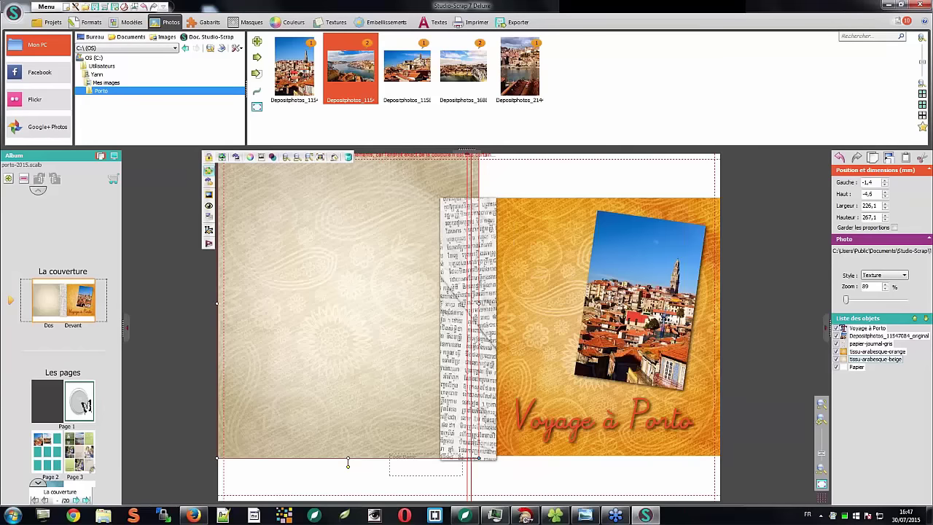
left_click_drag(348, 462, 349, 500)
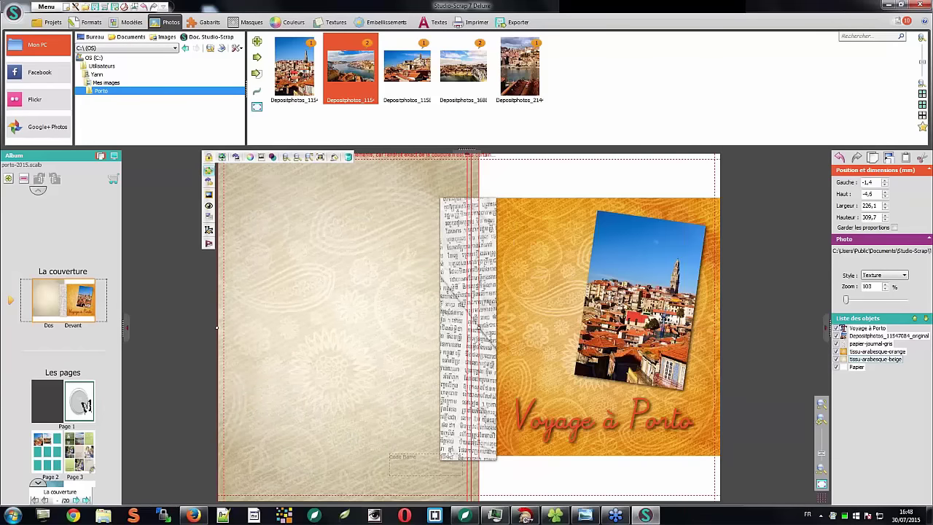
left_click(604, 458)
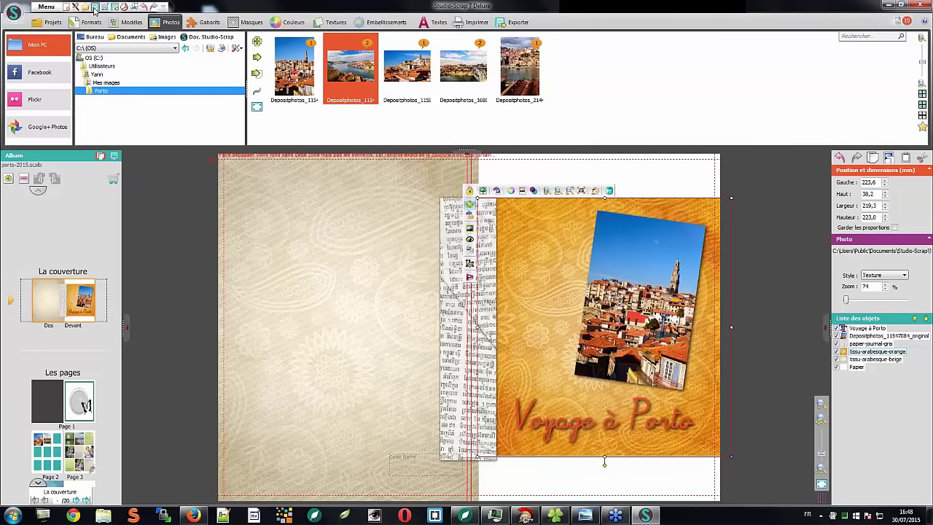
- Save the album as a new file named porto-2015-a4, using the archiving option that embeds its high-definition images
left_click(11, 17)
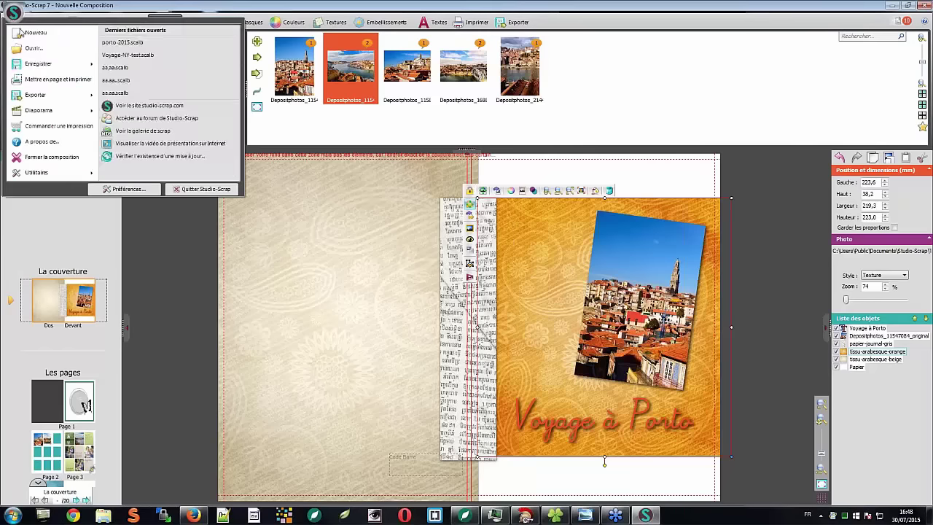
mouse_move(54, 69)
left_click(137, 48)
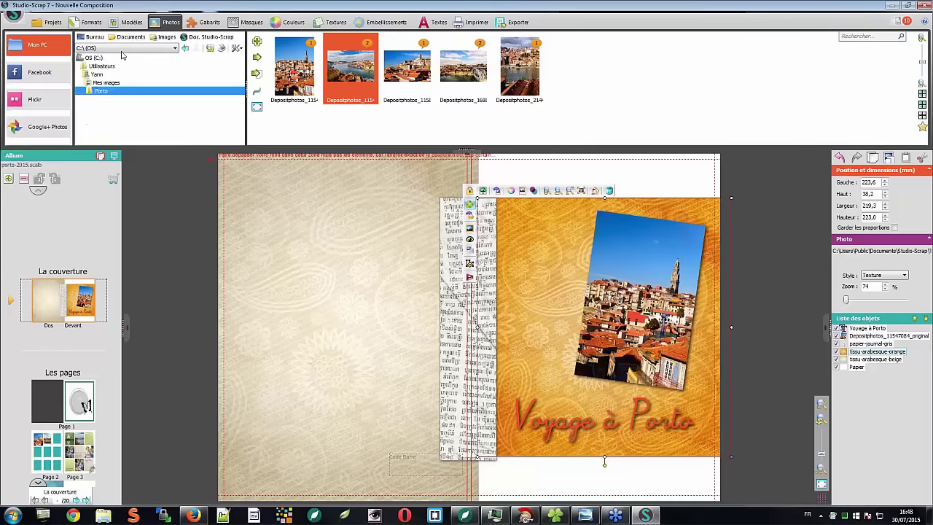
left_click(131, 270)
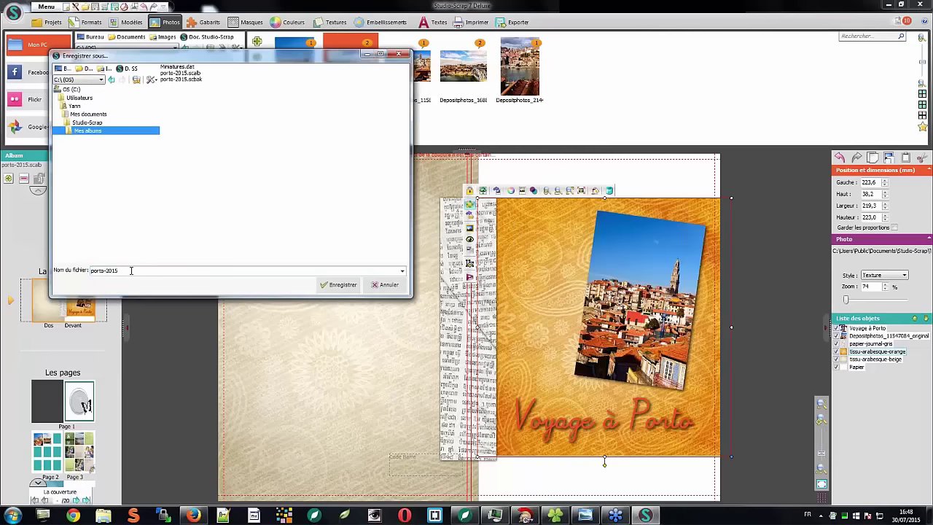
type("-a4")
left_click(319, 287)
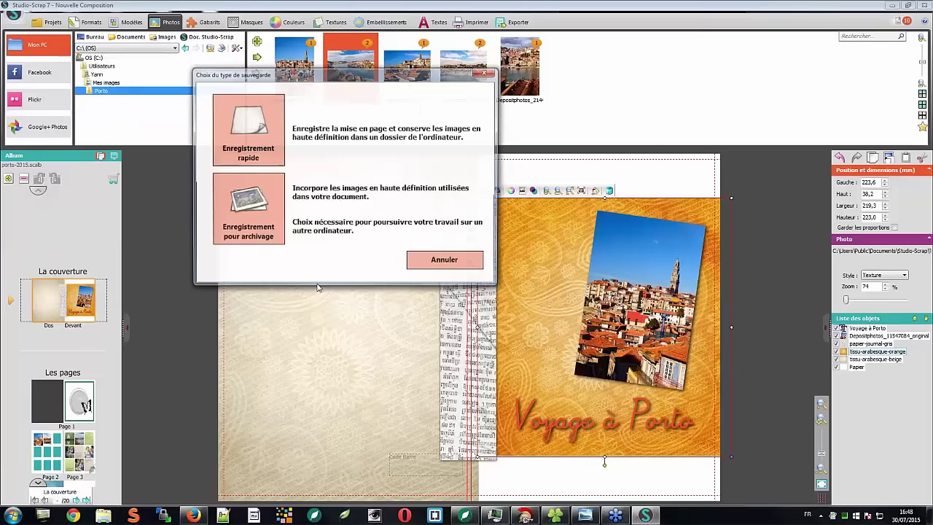
left_click(246, 223)
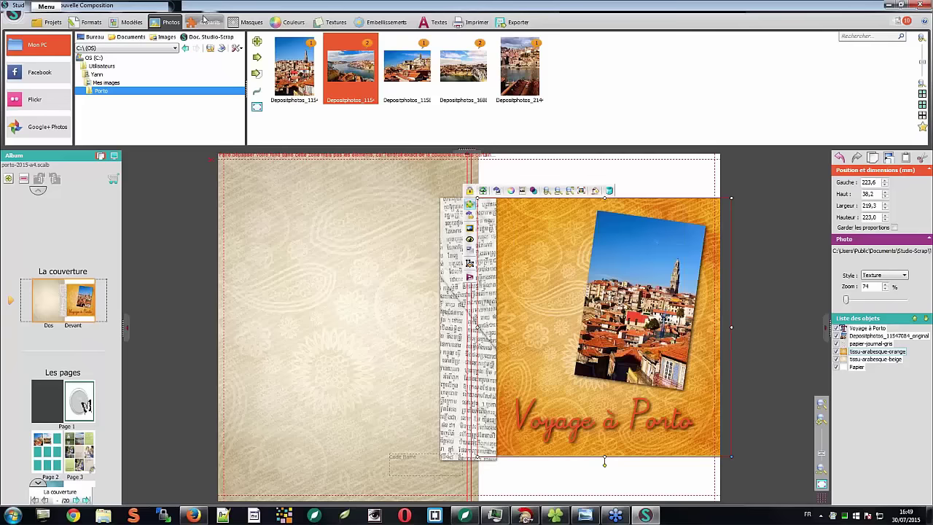
- Apply the rond mask from the Studio-Scrap 5 masks to the city photo on the front cover
left_click(205, 22)
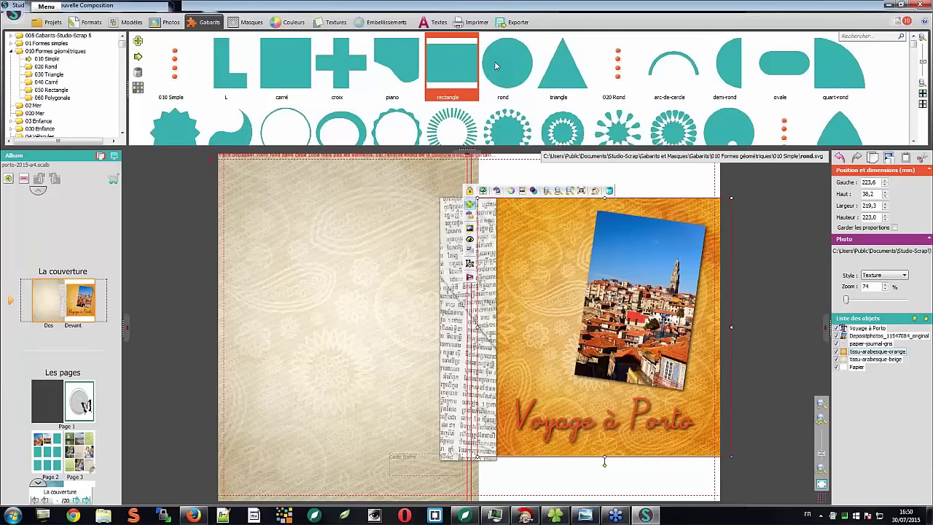
left_click(240, 22)
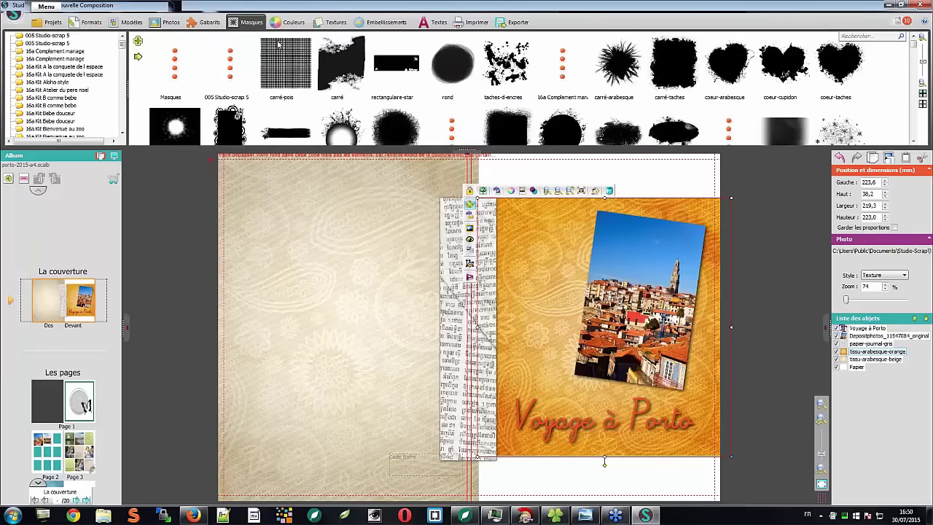
double_click(452, 64)
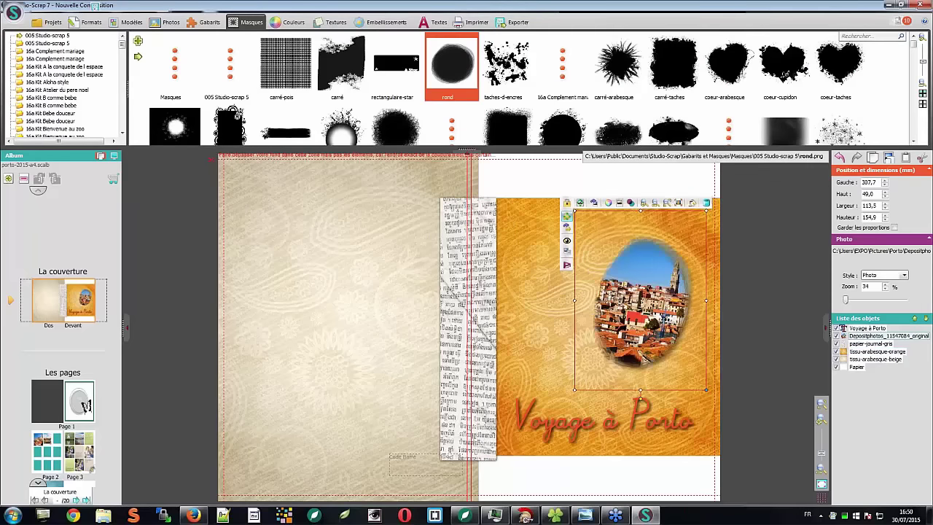
left_click(287, 21)
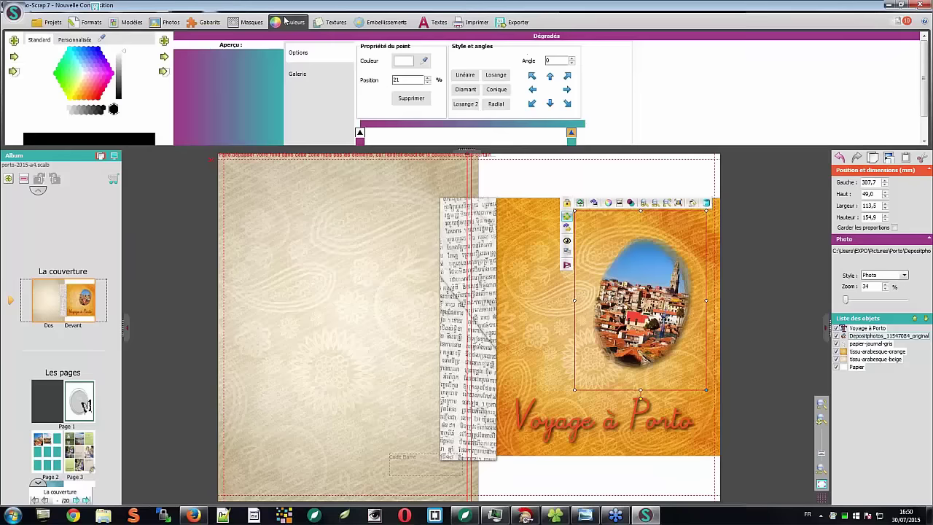
left_click(330, 23)
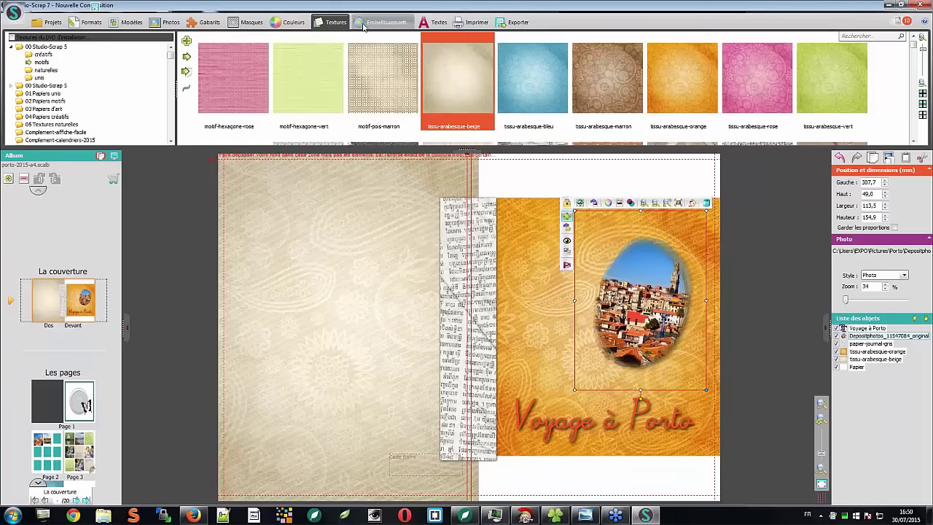
left_click(364, 25)
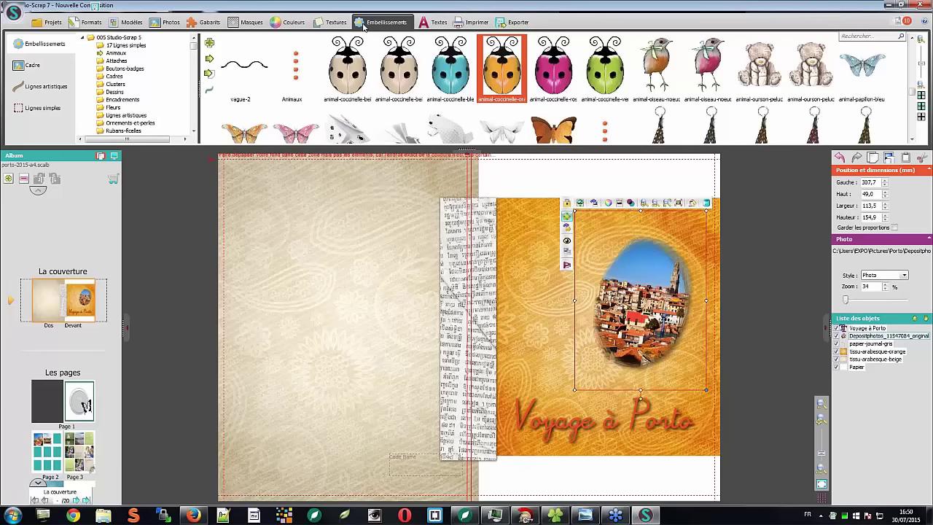
left_click(435, 24)
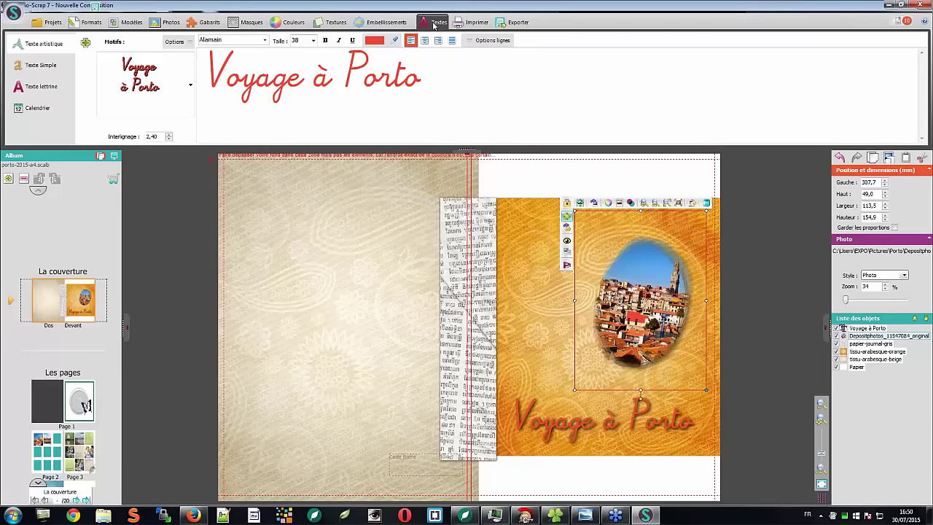
left_click(472, 41)
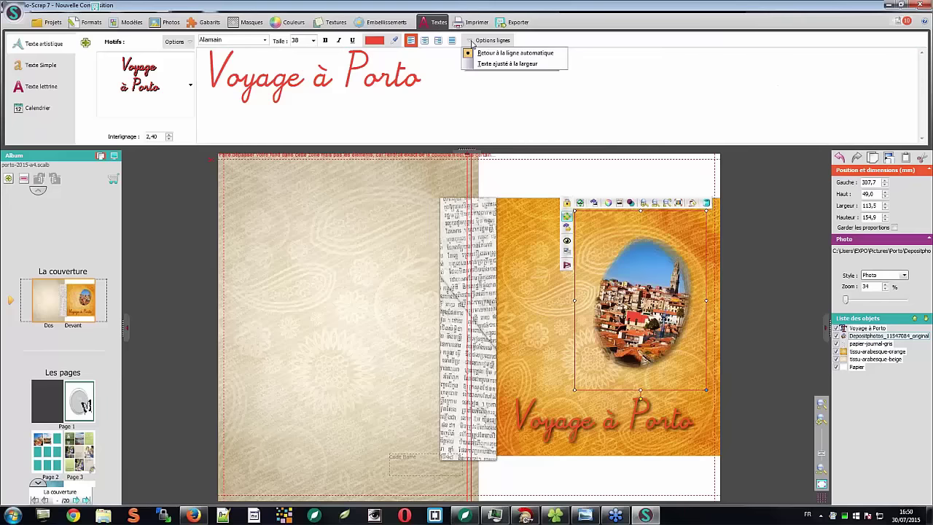